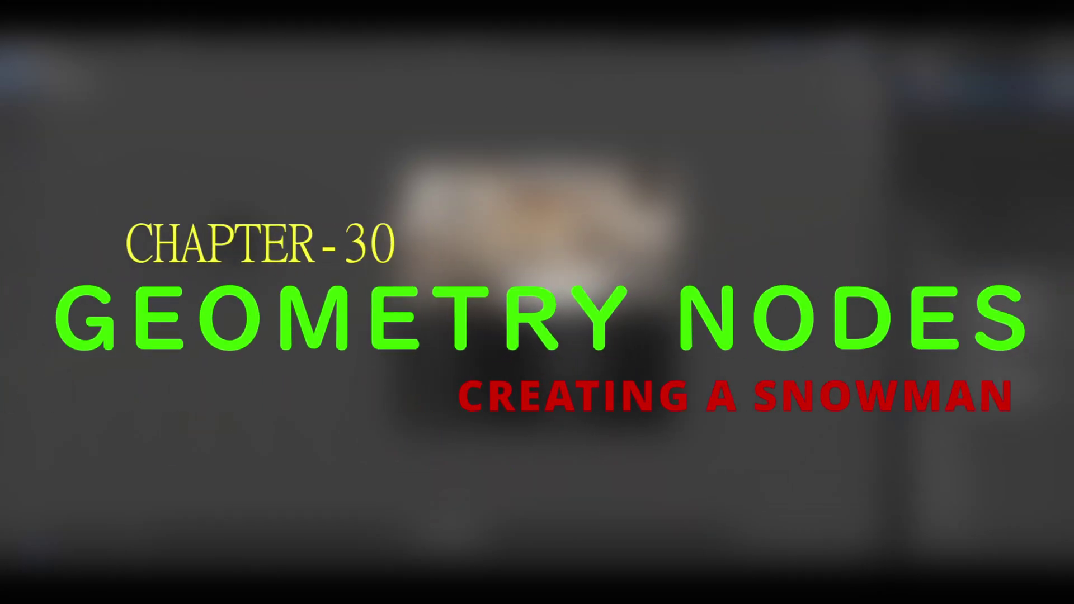
- Extrude all faces of the sphere mesh as individual faces and toggle X-ray display
key(3)
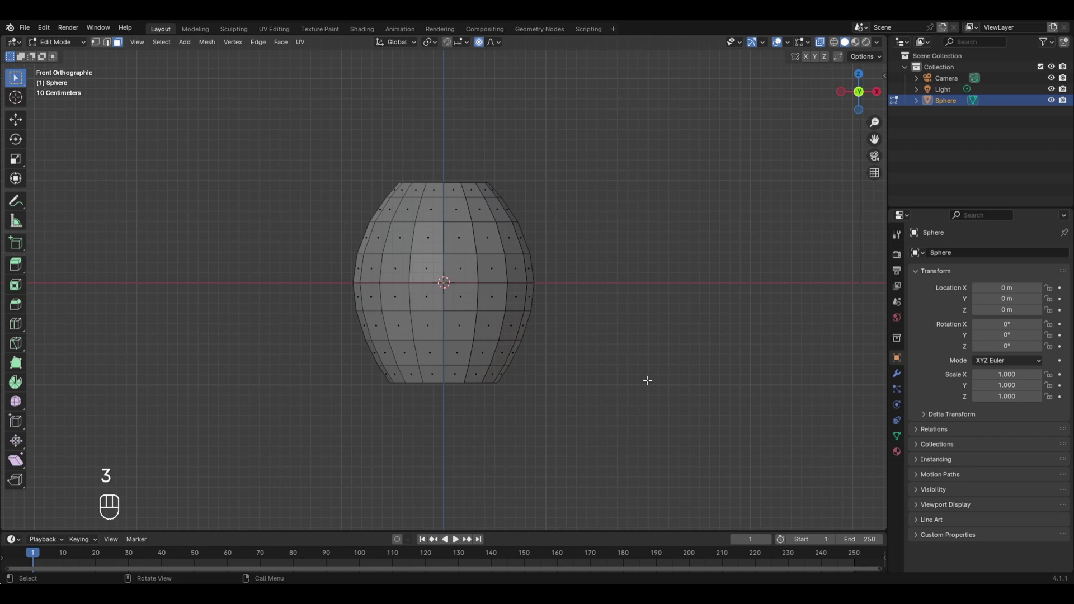
key(a)
key(alt+e)
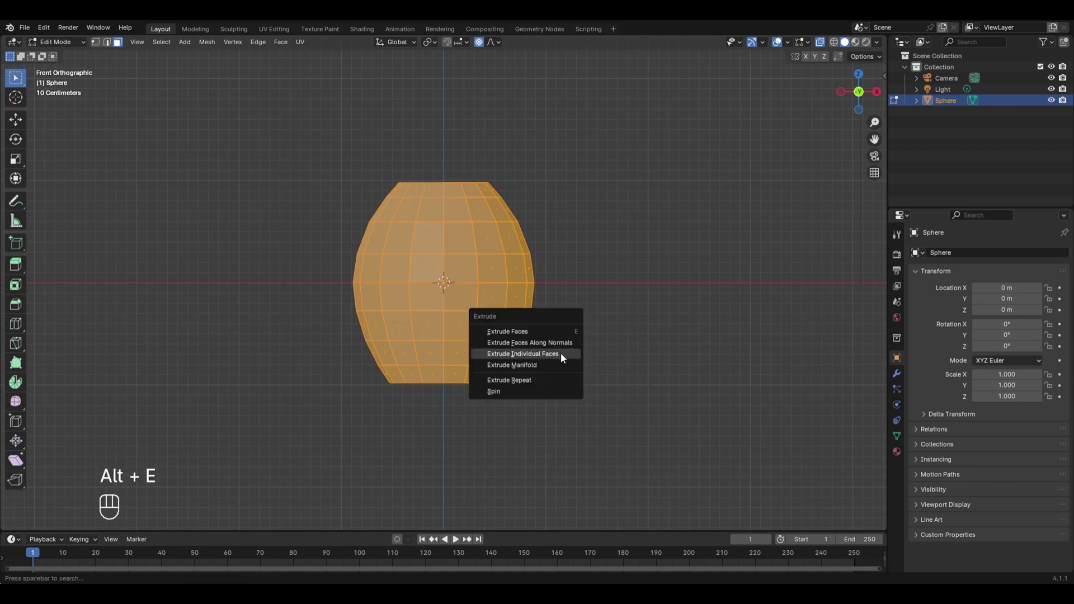
click(560, 354)
click(607, 336)
key(alt+z)
middle_drag(607, 336, 852, 409)
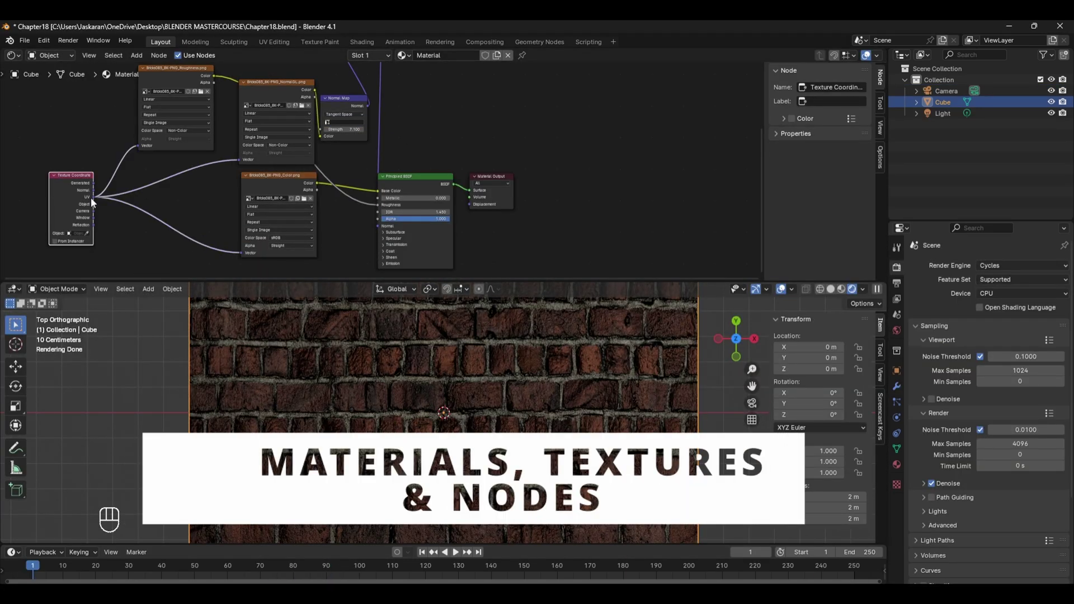
click(276, 116)
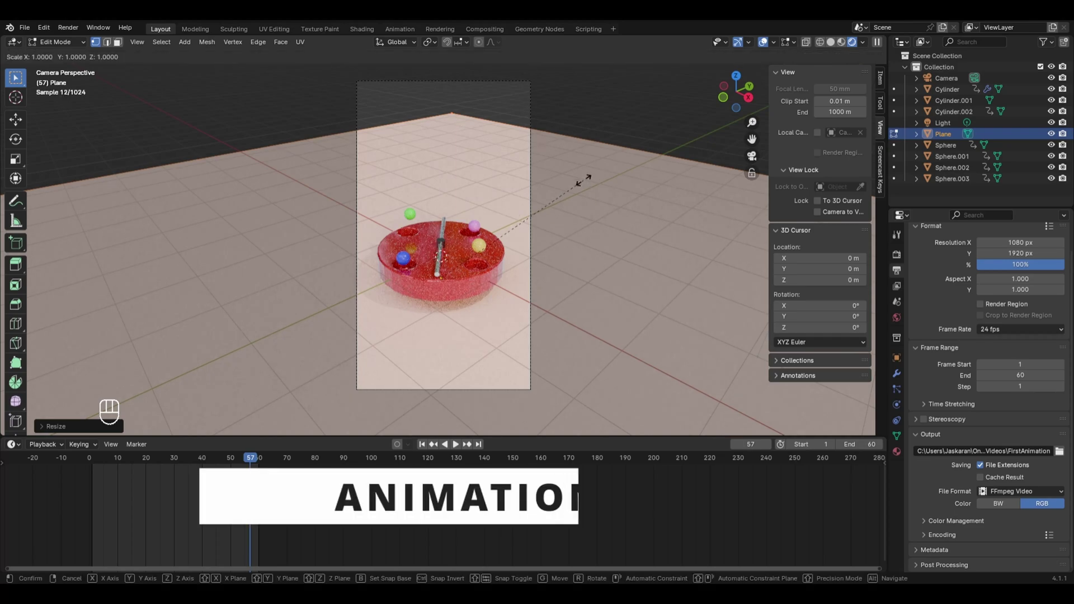
key(Tab)
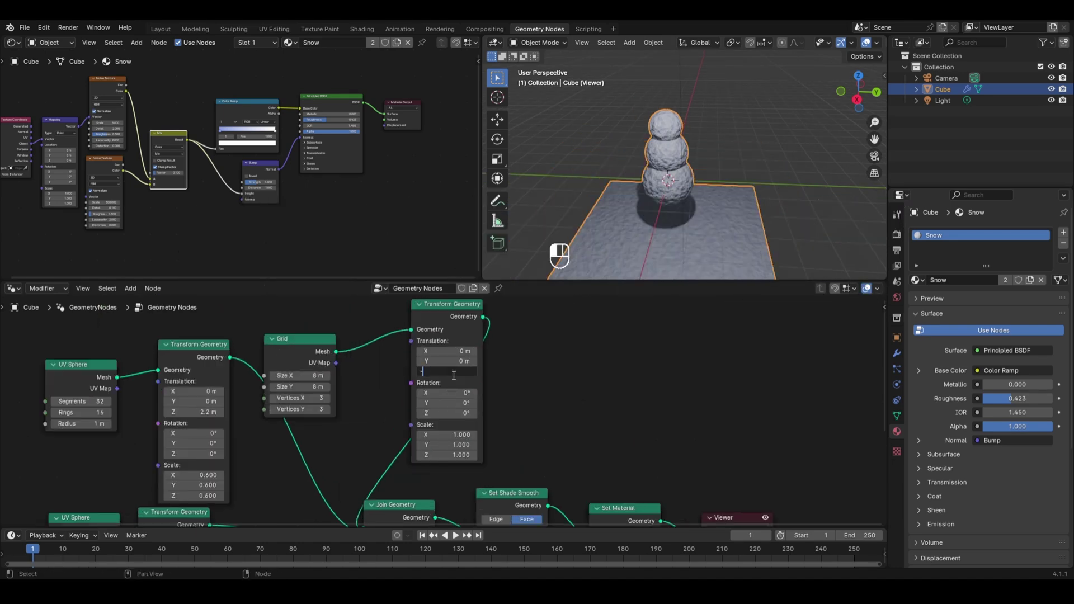
key(ctrl+z)
double_click(440, 372)
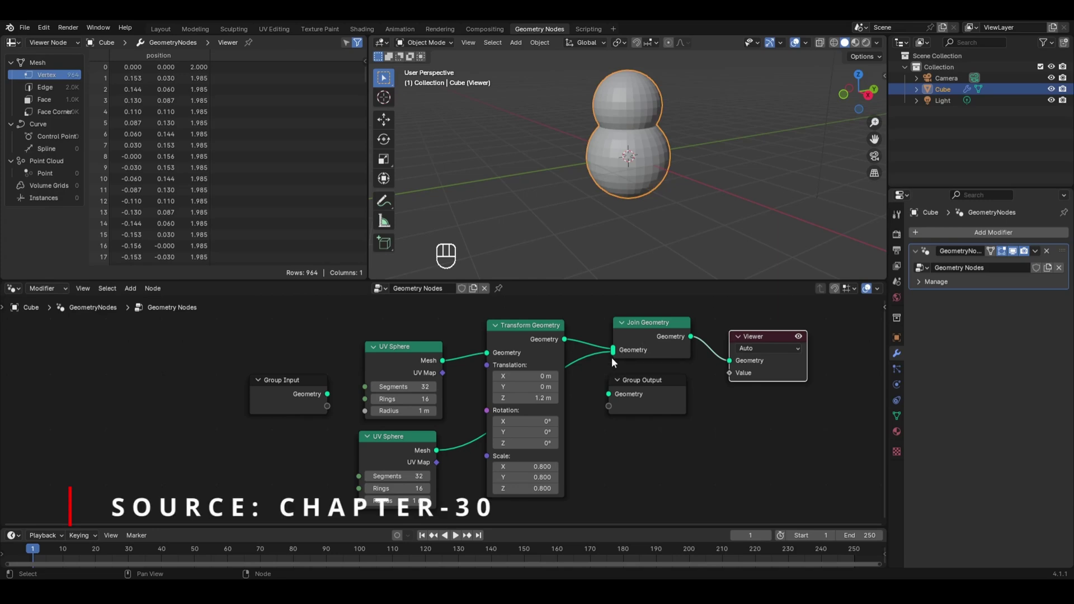
- Duplicate the UV Sphere and Transform Geometry nodes together and place the copies beside the existing nodes
drag(612, 358, 391, 366)
key(shift+d)
click(523, 324)
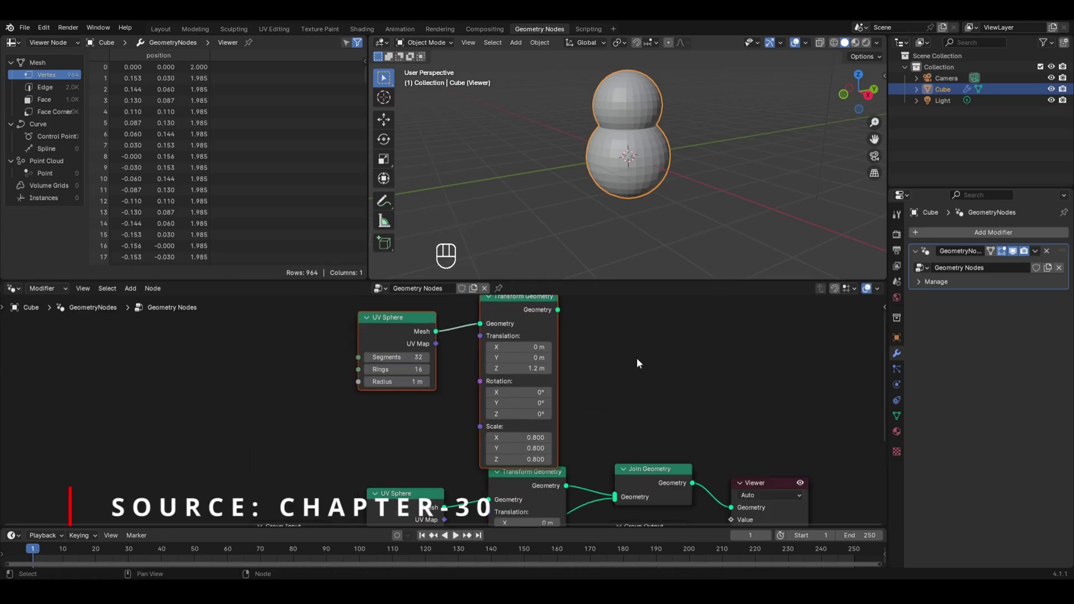
scroll(637, 362, down, 2)
drag(496, 323, 526, 438)
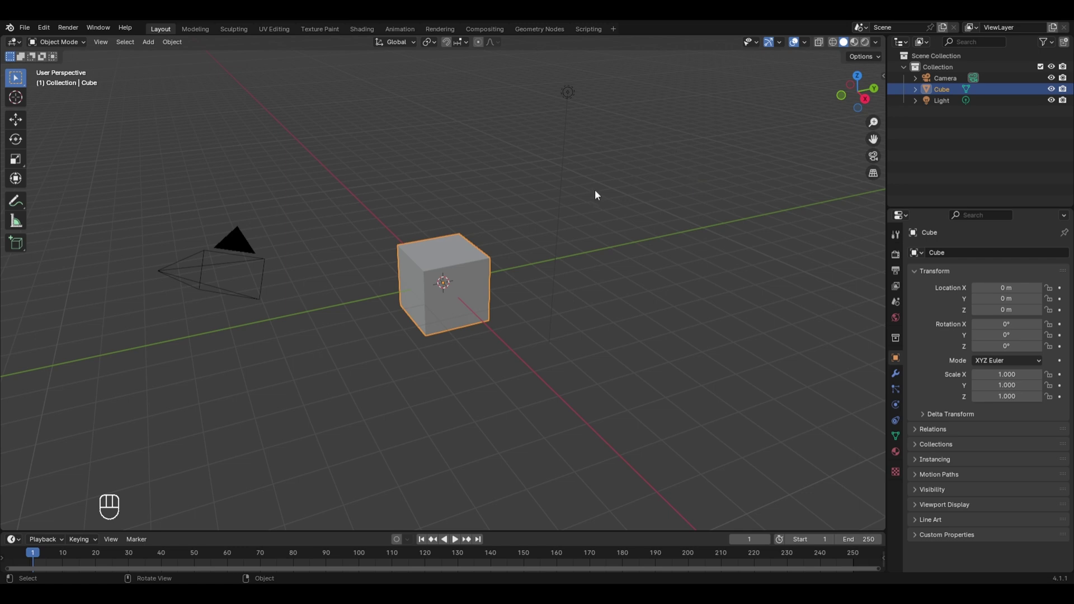
- Switch to the Geometry Nodes workspace and create a new geometry node tree for the default cube
click(540, 29)
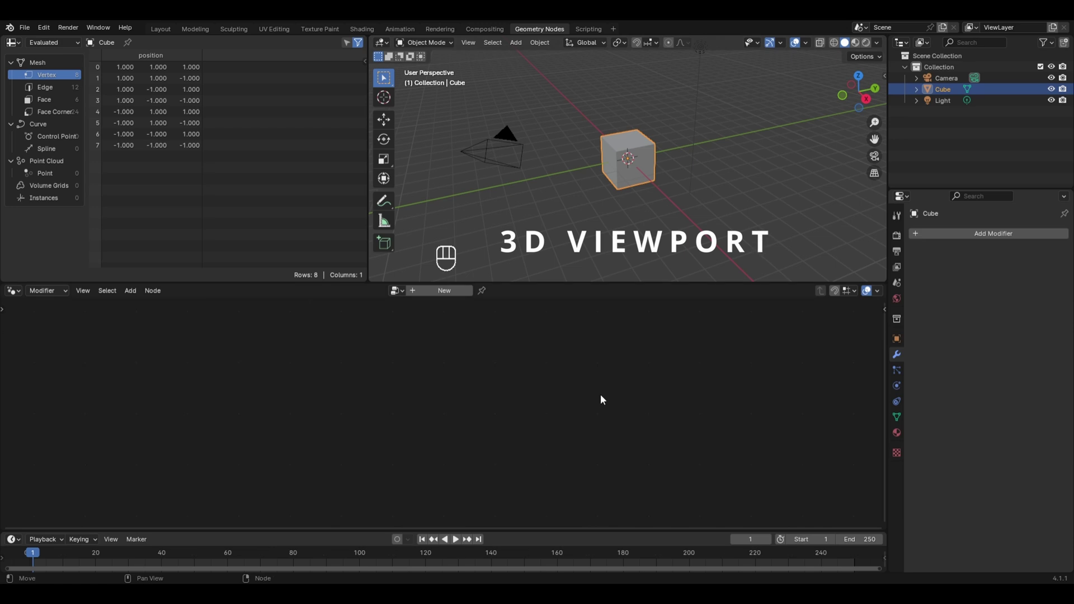
click(444, 290)
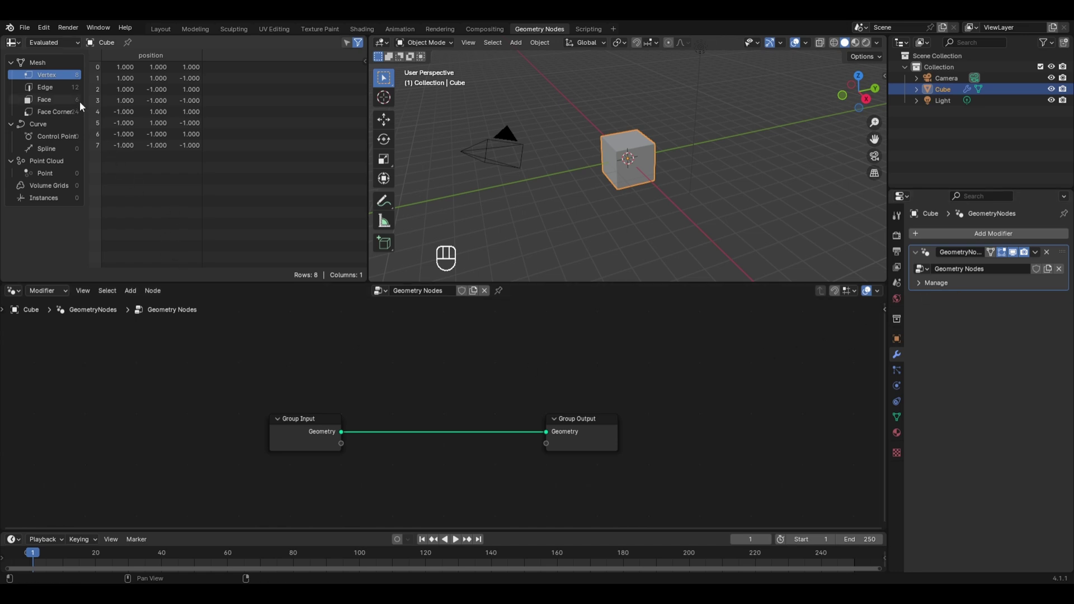
- Review the cube's vertex, edge, face and face corner data in the spreadsheet
scroll(636, 149, up, 4)
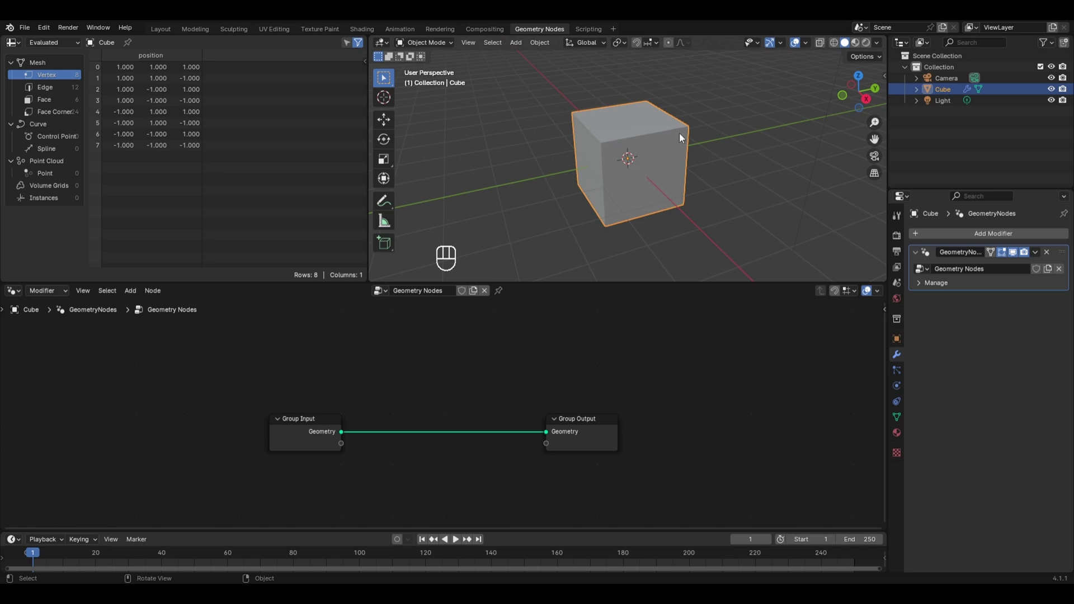
click(72, 86)
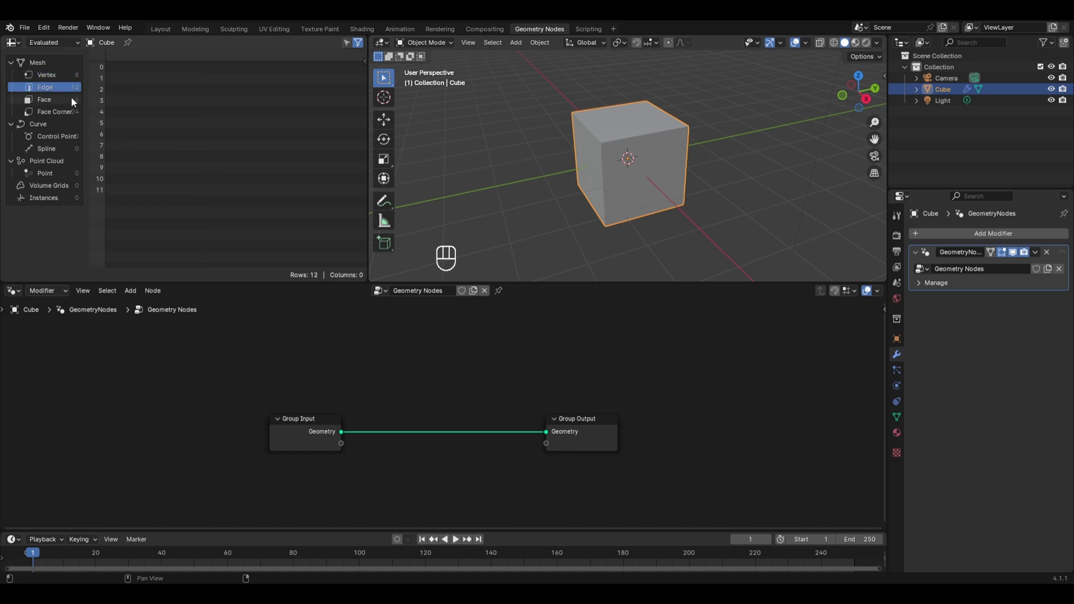
click(71, 100)
click(69, 112)
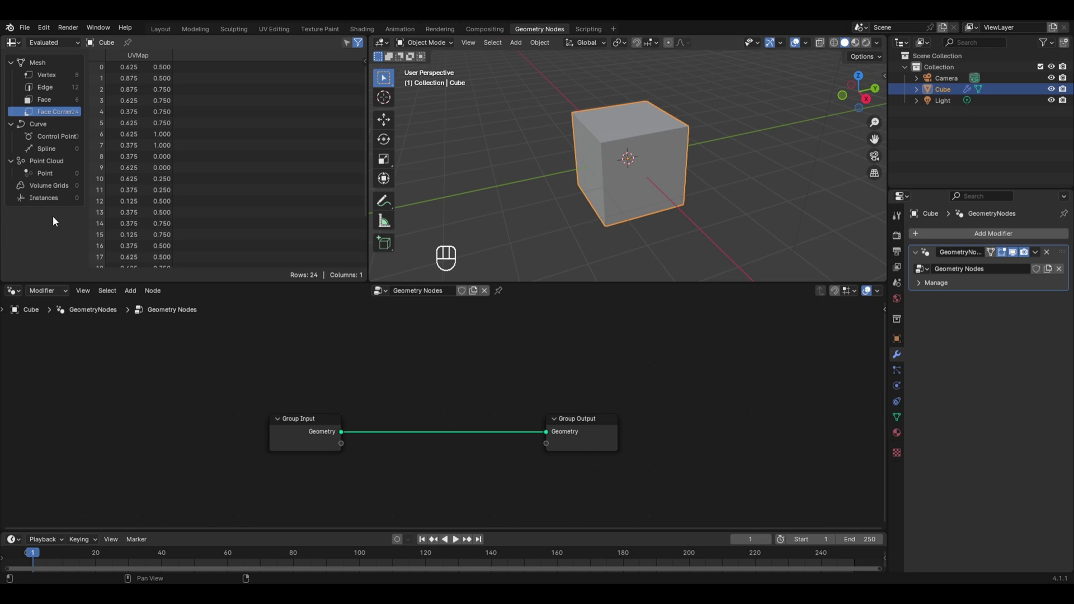
click(43, 76)
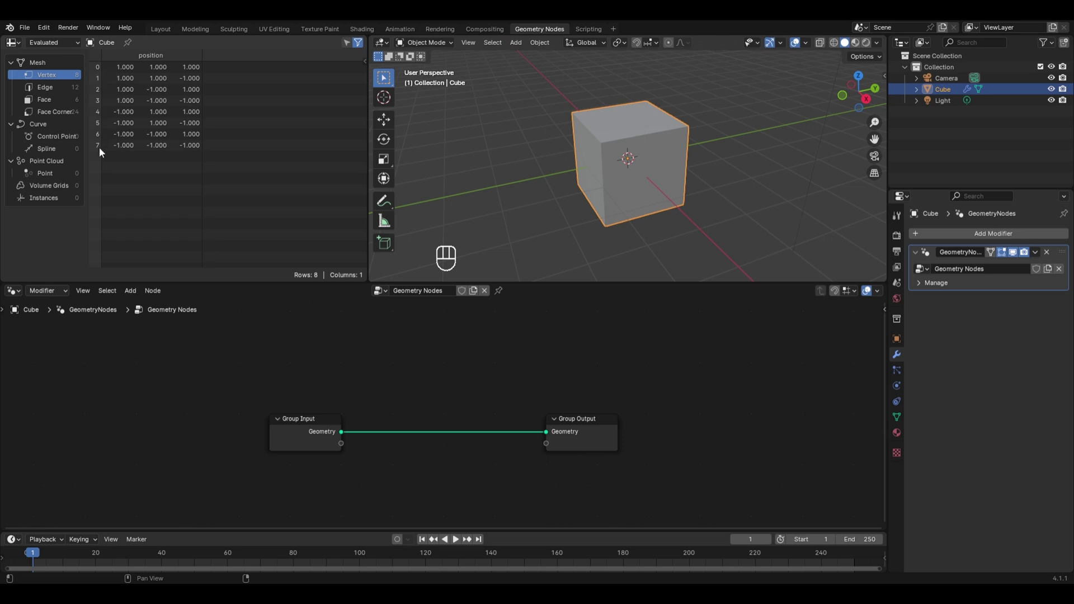
click(74, 101)
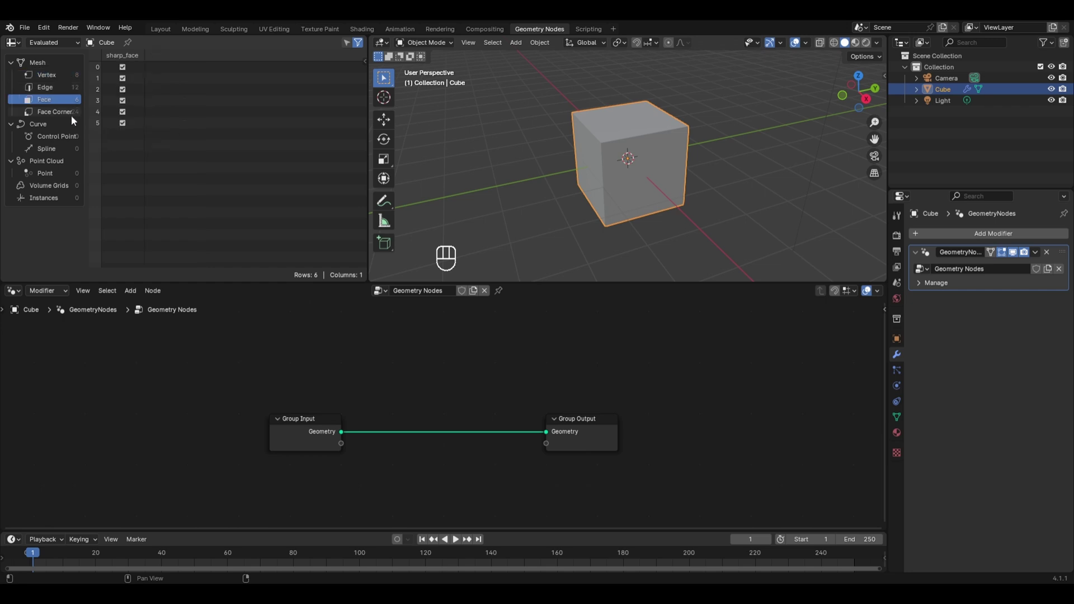
click(72, 115)
click(48, 87)
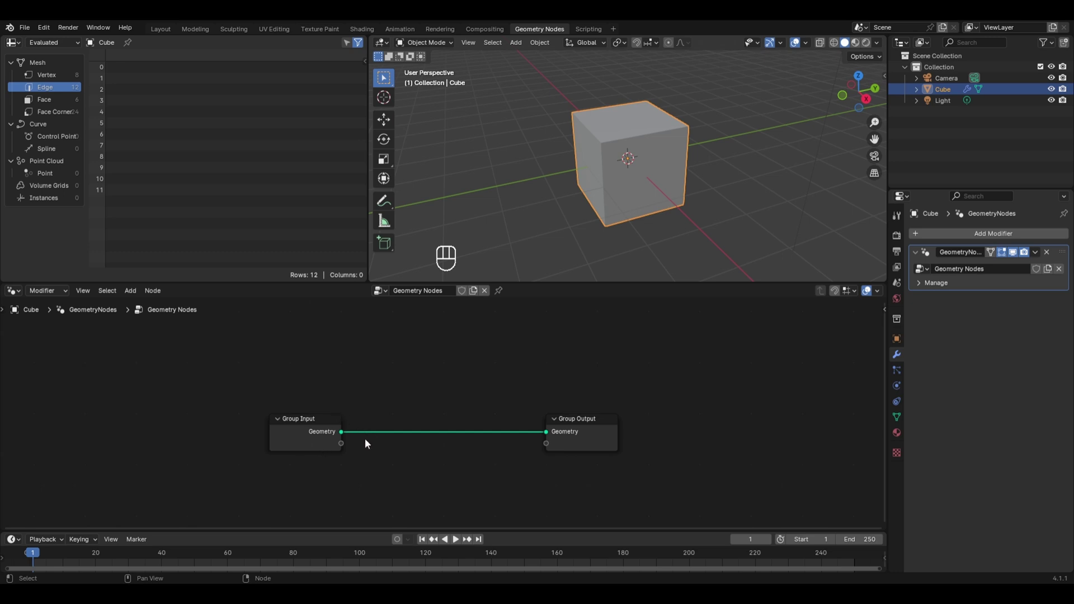
- Cut the link between the Group Input and Group Output nodes and reconnect their Geometry sockets
scroll(365, 441, up, 1)
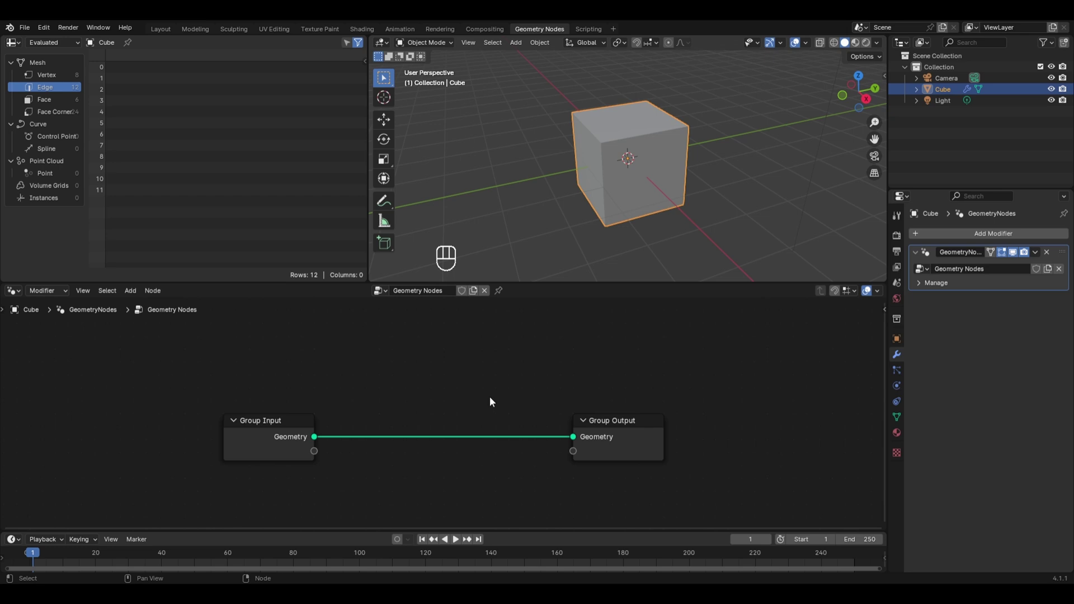
ctrl+right_drag(489, 396, 465, 522)
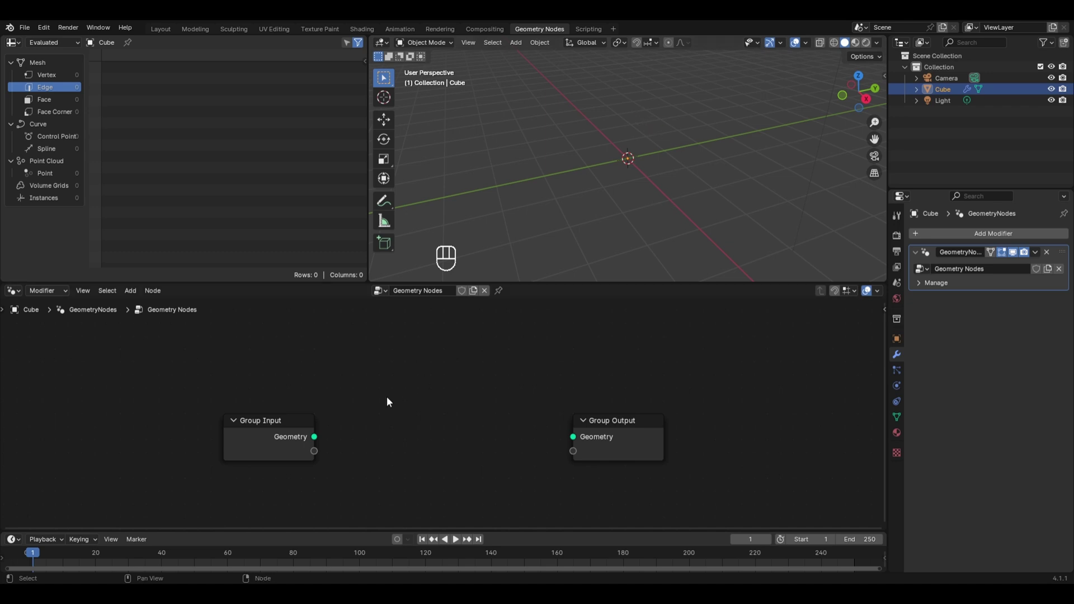
drag(315, 438, 561, 428)
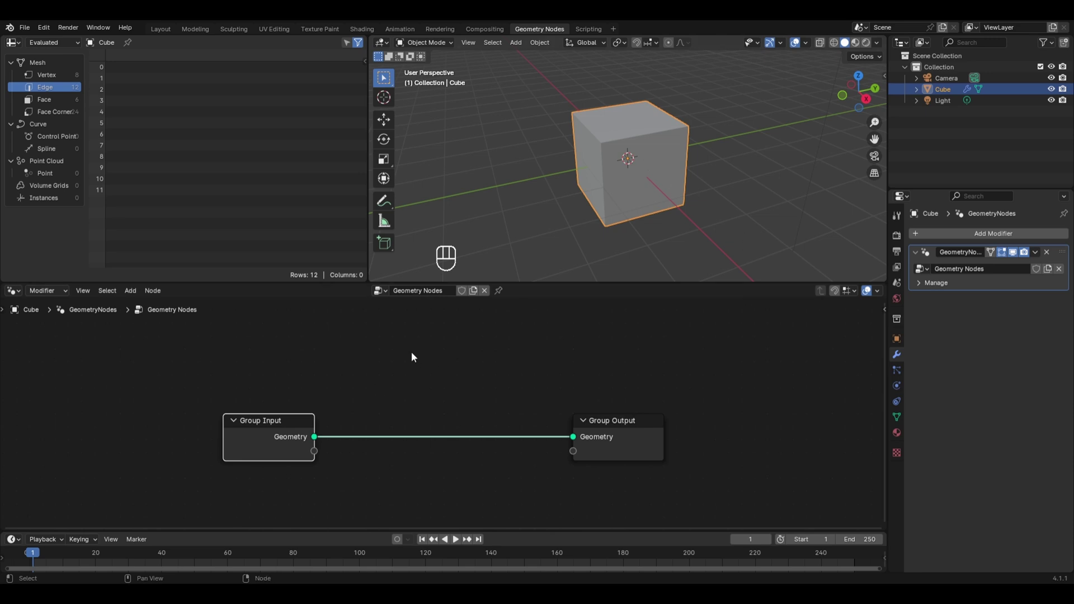
key(shift+a)
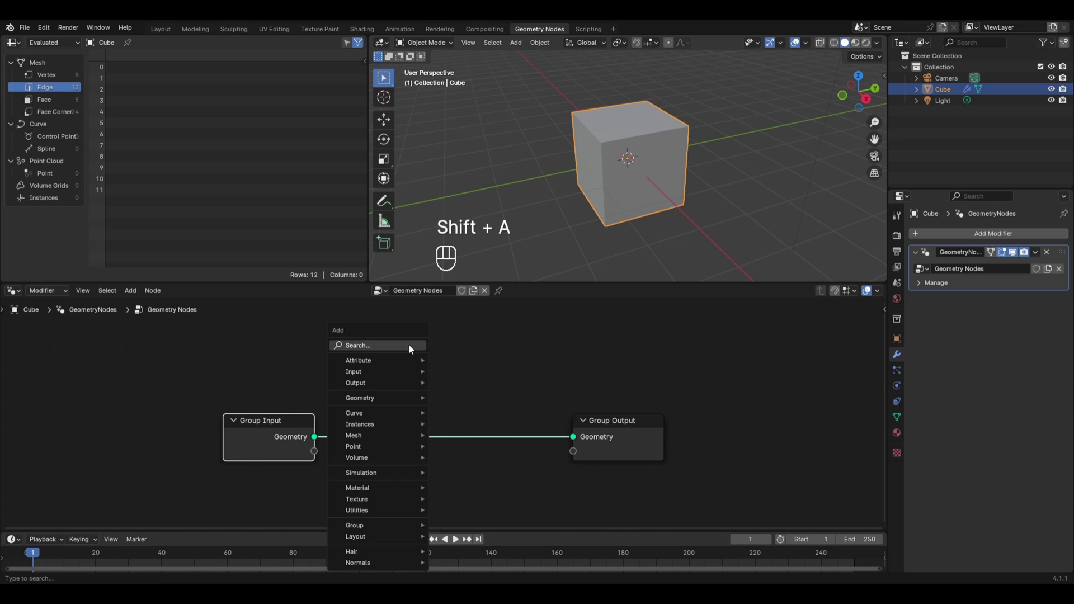
mouse_move(393, 370)
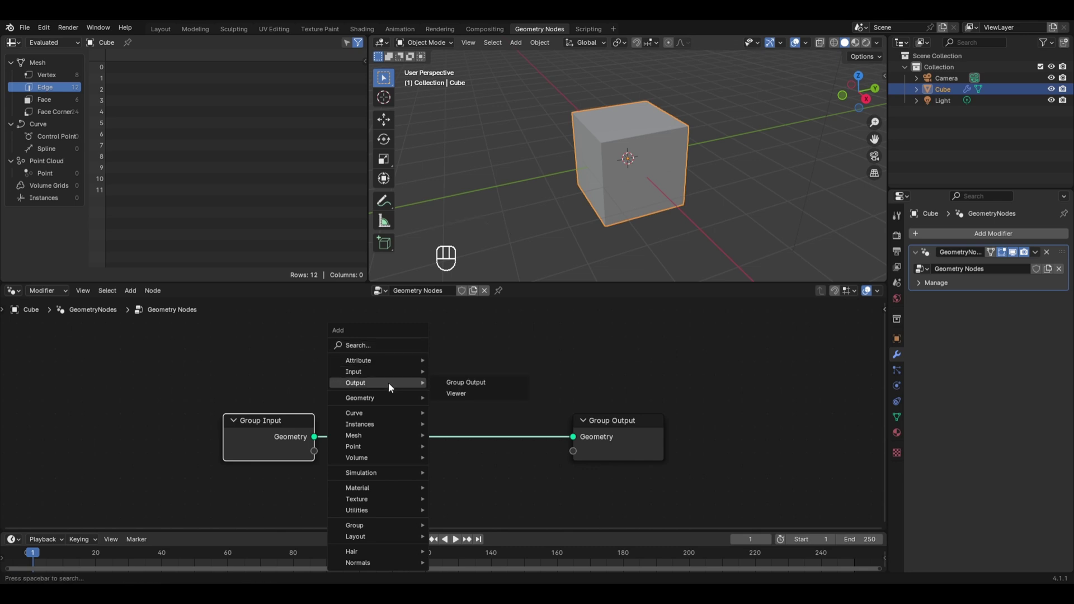
mouse_move(367, 498)
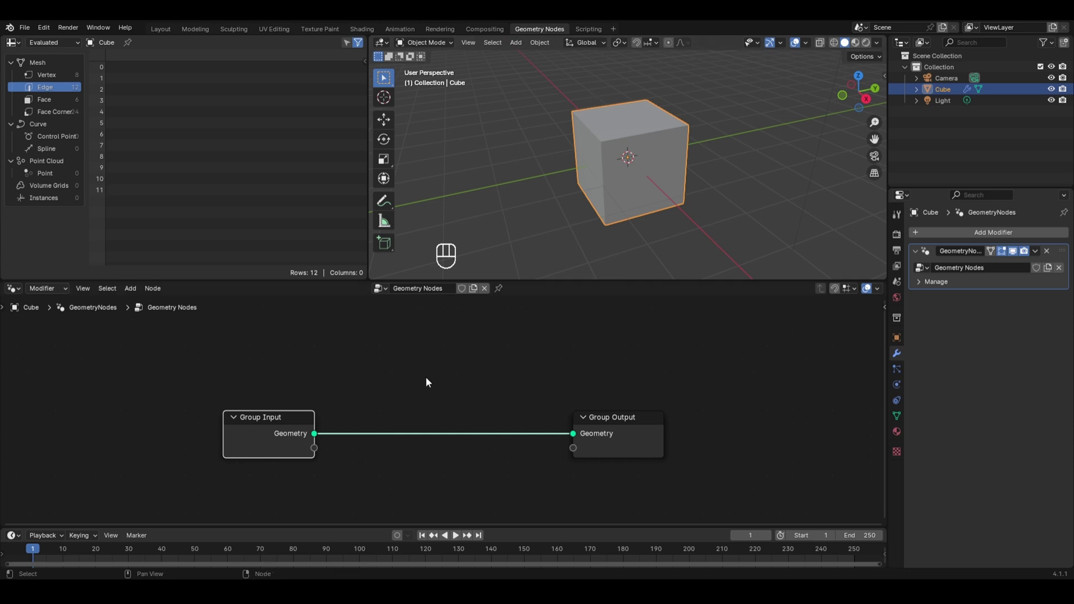
- Add a UV Sphere mesh primitive node above the existing link and connect its Mesh output to the Group Output's Geometry
key(shift+a)
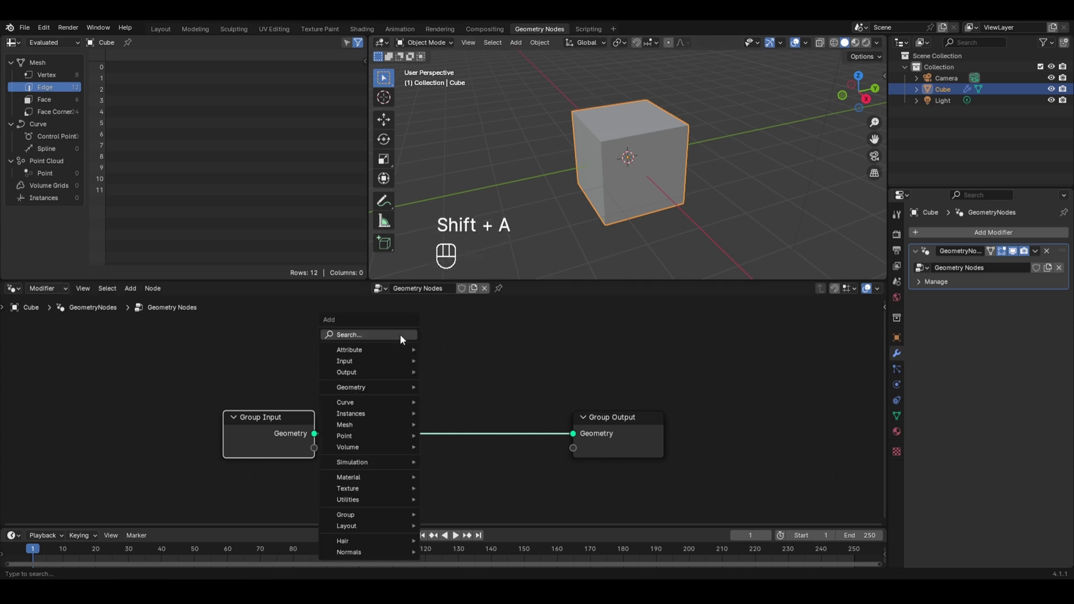
mouse_move(346, 425)
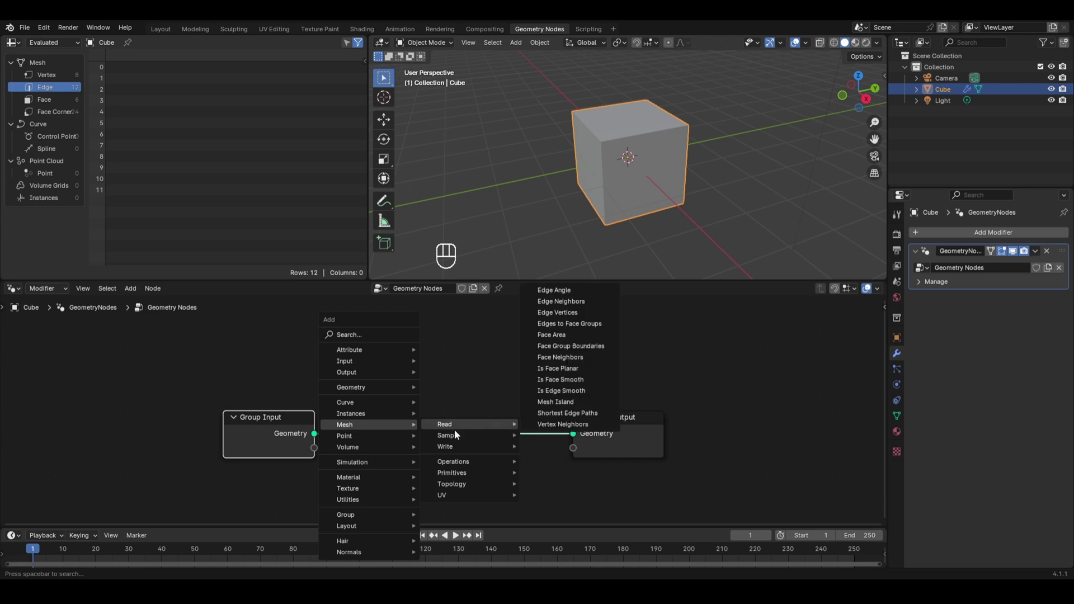
mouse_move(465, 472)
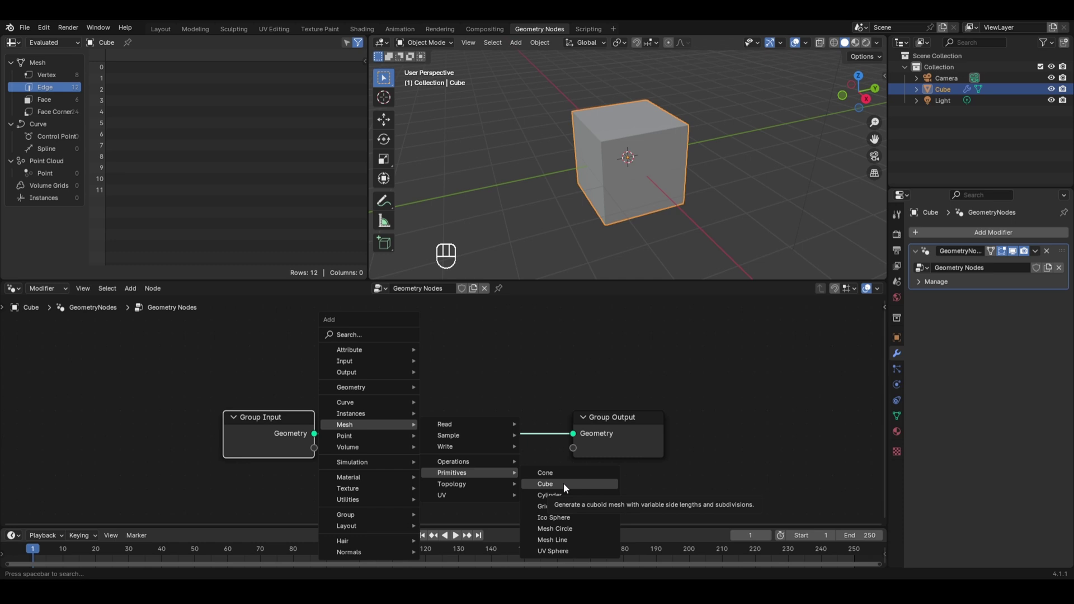
click(554, 551)
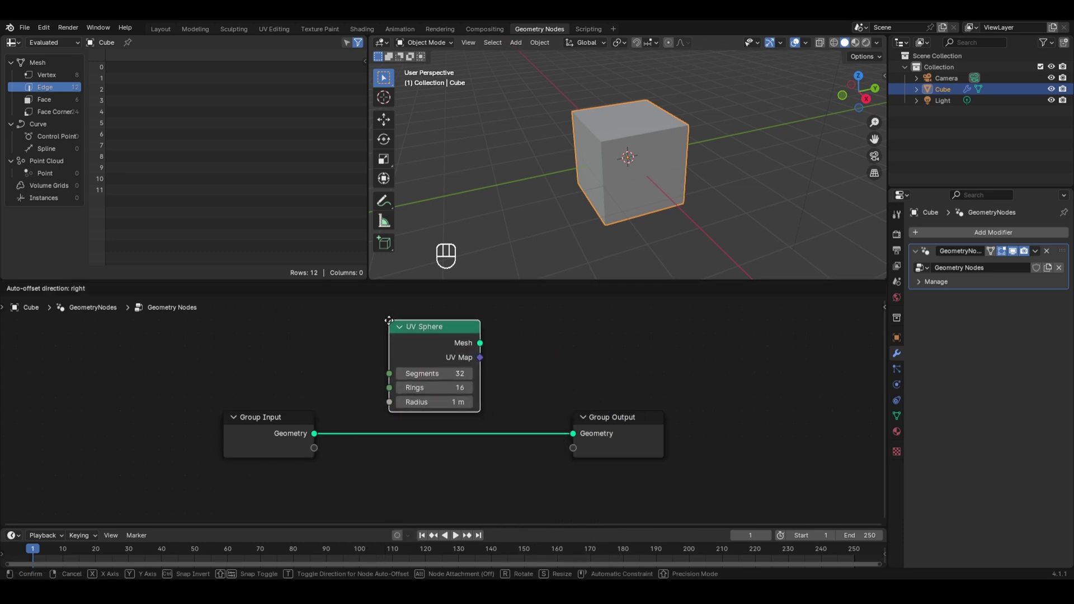
click(390, 321)
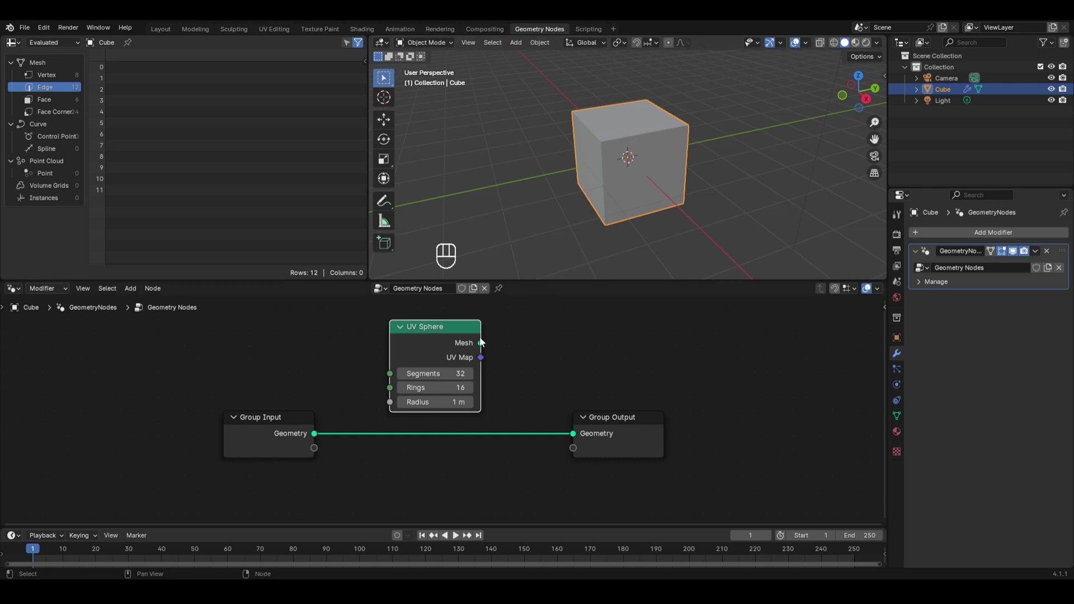
drag(481, 342, 573, 434)
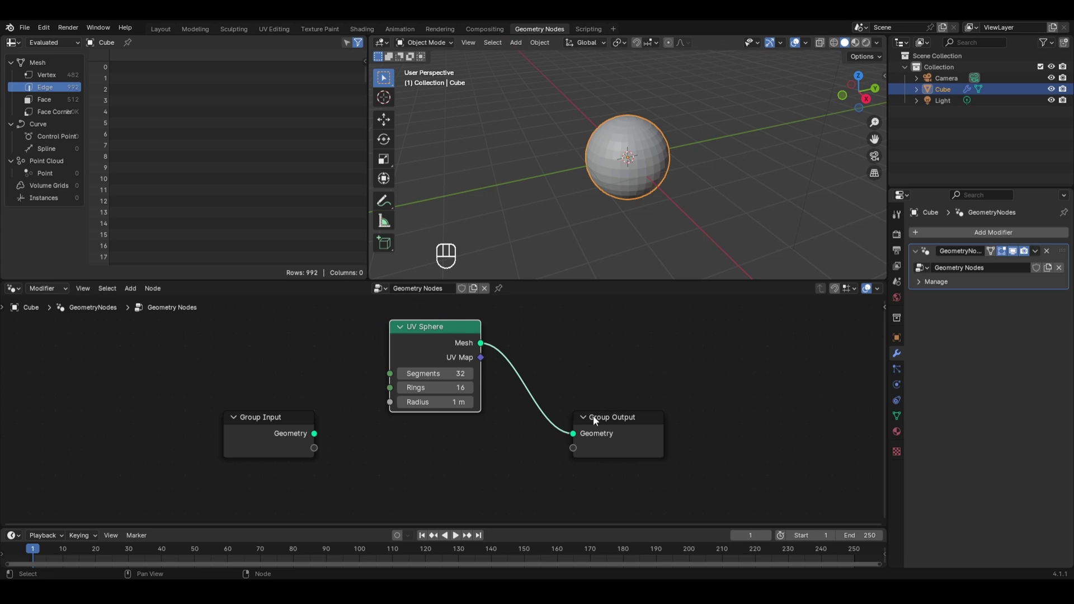
- Inspect the sphere's vertex positions in the spreadsheet
click(64, 74)
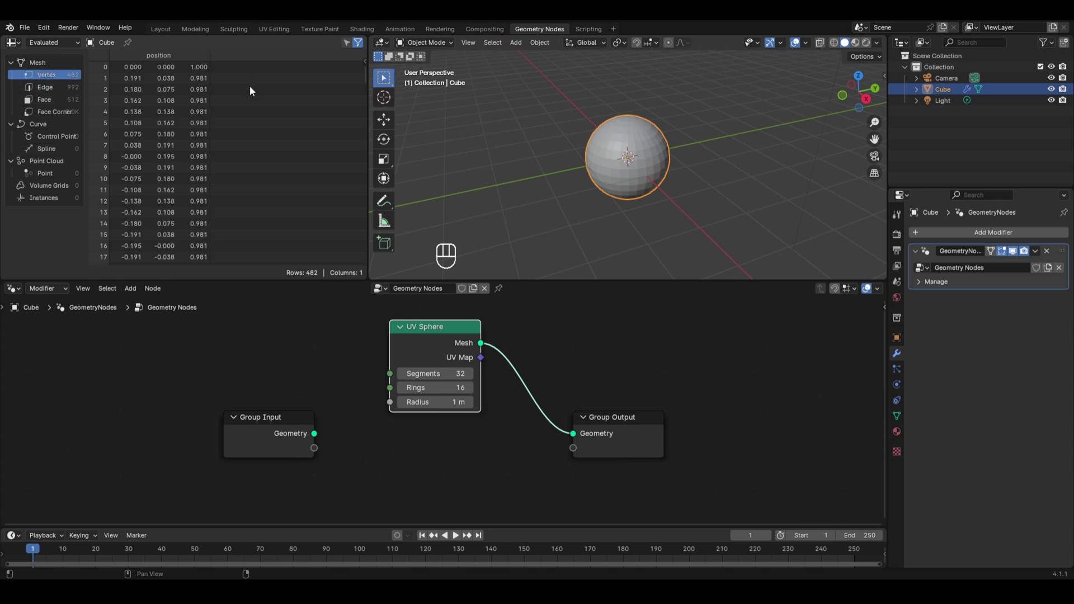
scroll(249, 87, down, 4)
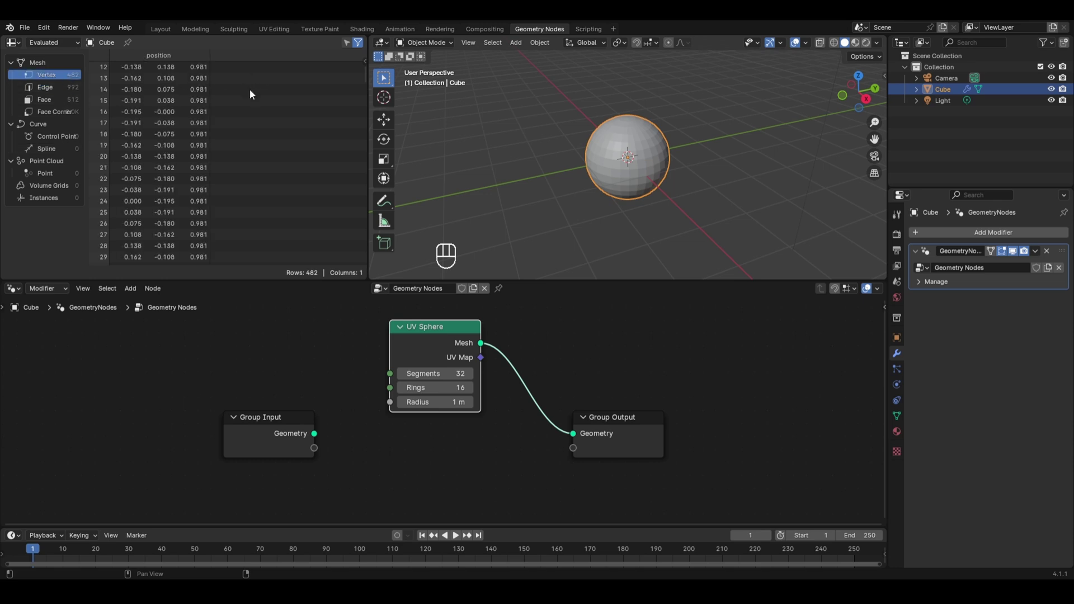
scroll(250, 89, up, 4)
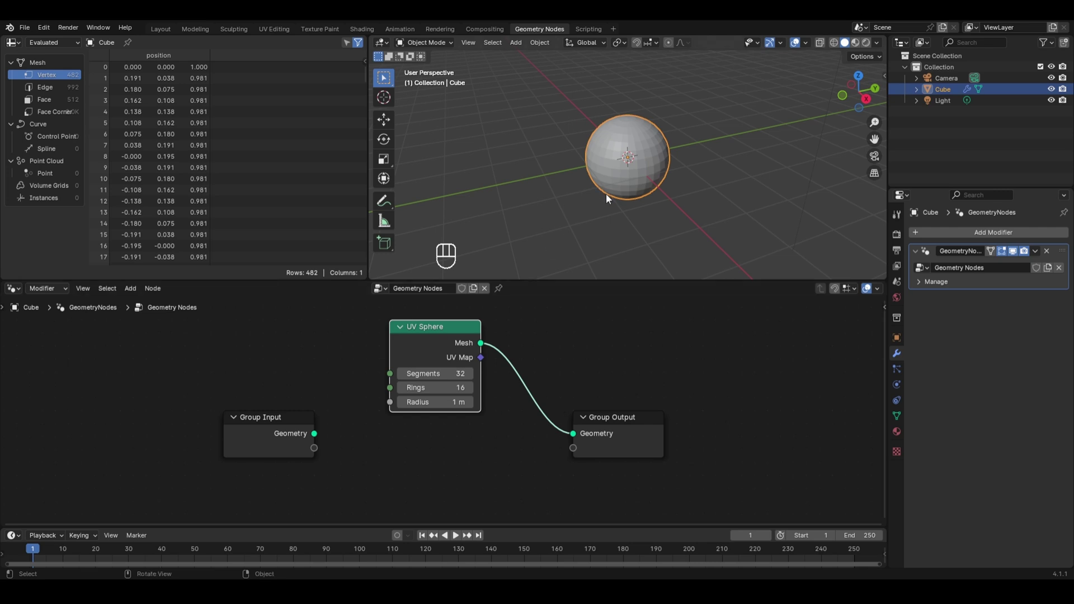
- Add a Cylinder mesh primitive node and place it directly below the UV Sphere node
key(shift+a)
mouse_move(391, 339)
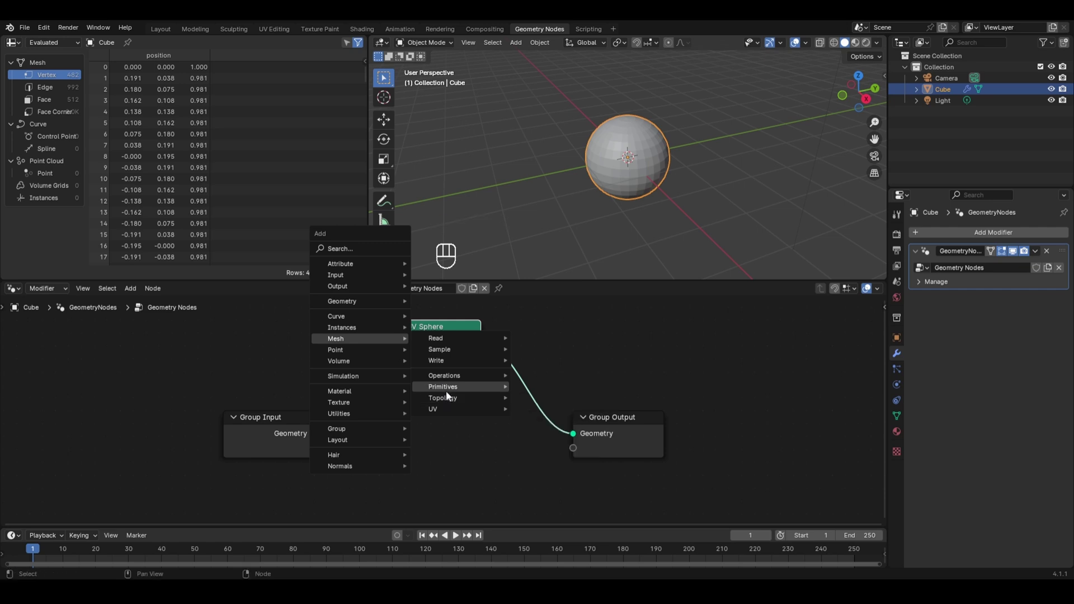
mouse_move(445, 390)
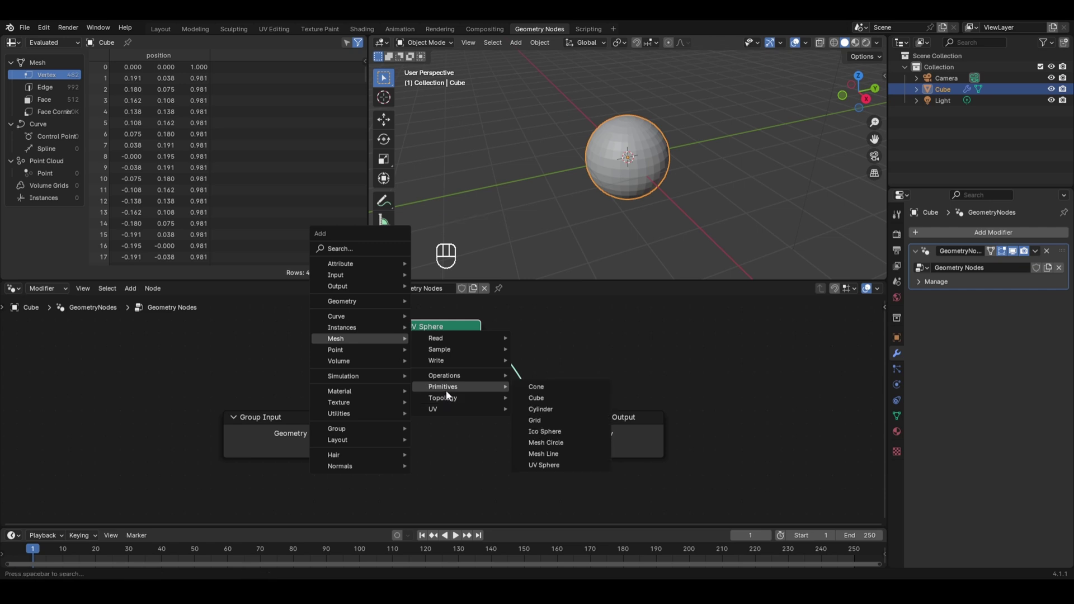
click(546, 408)
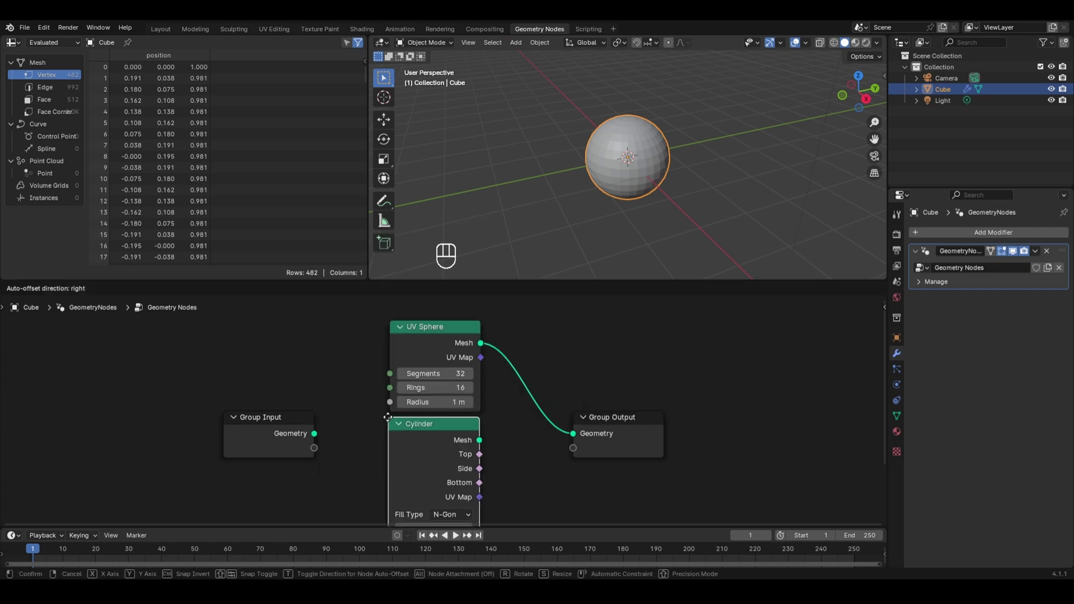
click(384, 416)
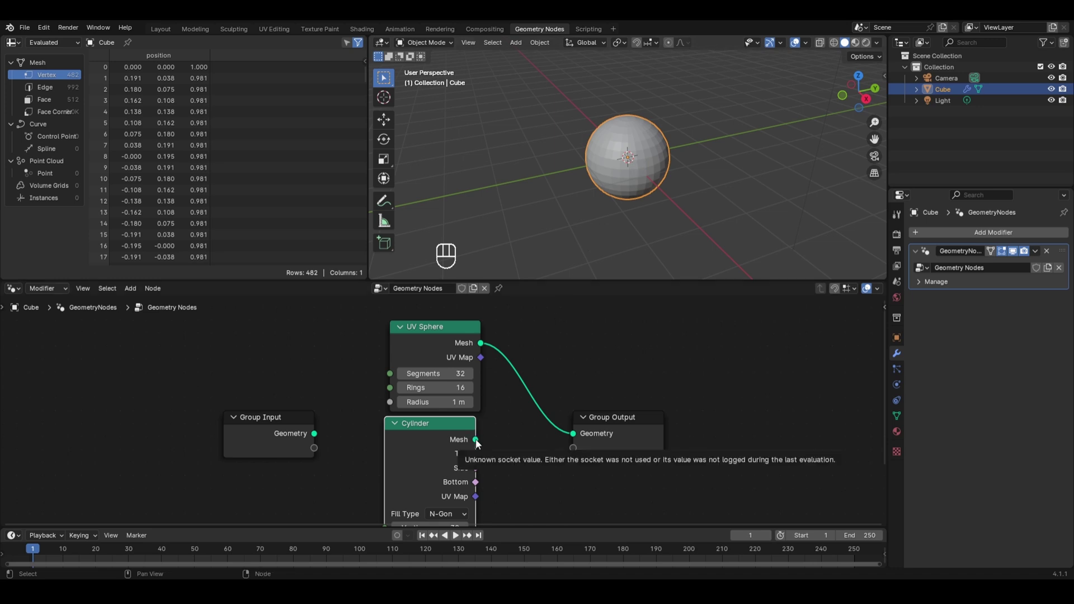
- Connect the Cylinder's Mesh output to the Group Output, and preview the UV Sphere and the Cylinder in turn through a Viewer node
drag(475, 440, 569, 429)
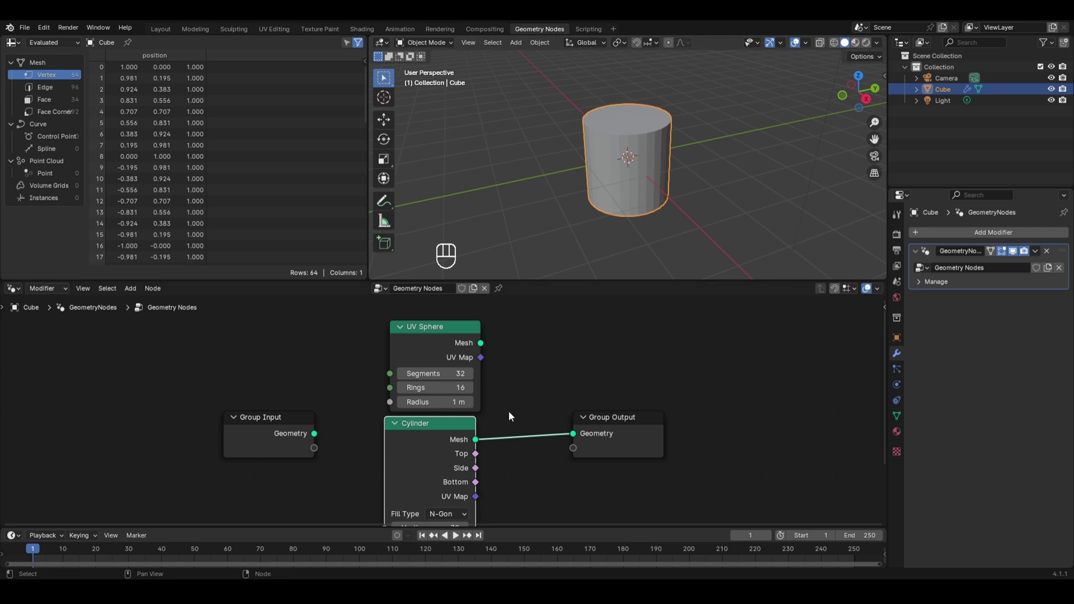
click(433, 333)
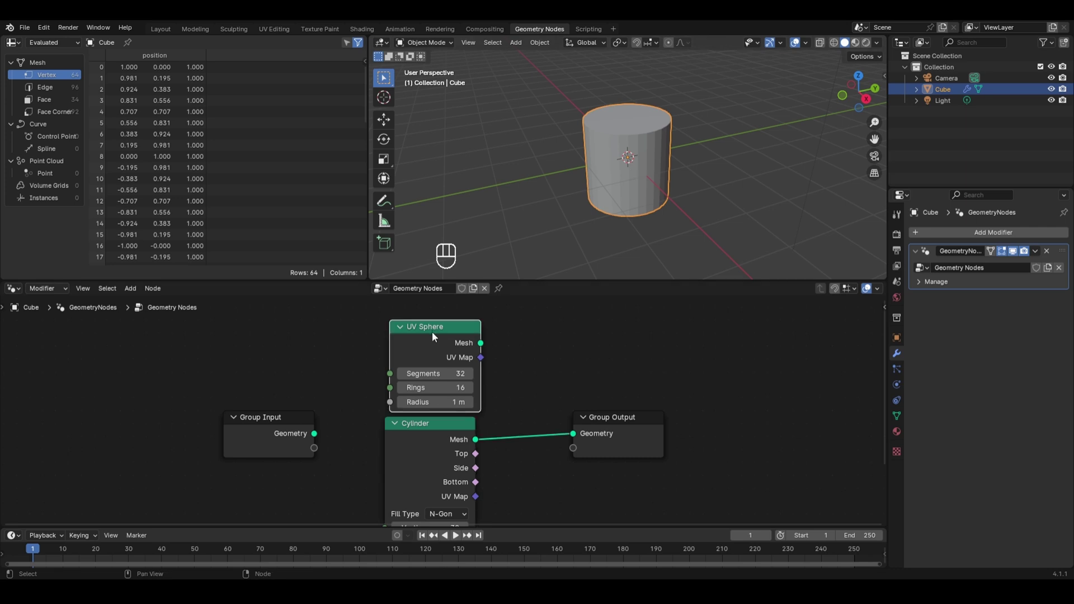
ctrl+shift+click(433, 334)
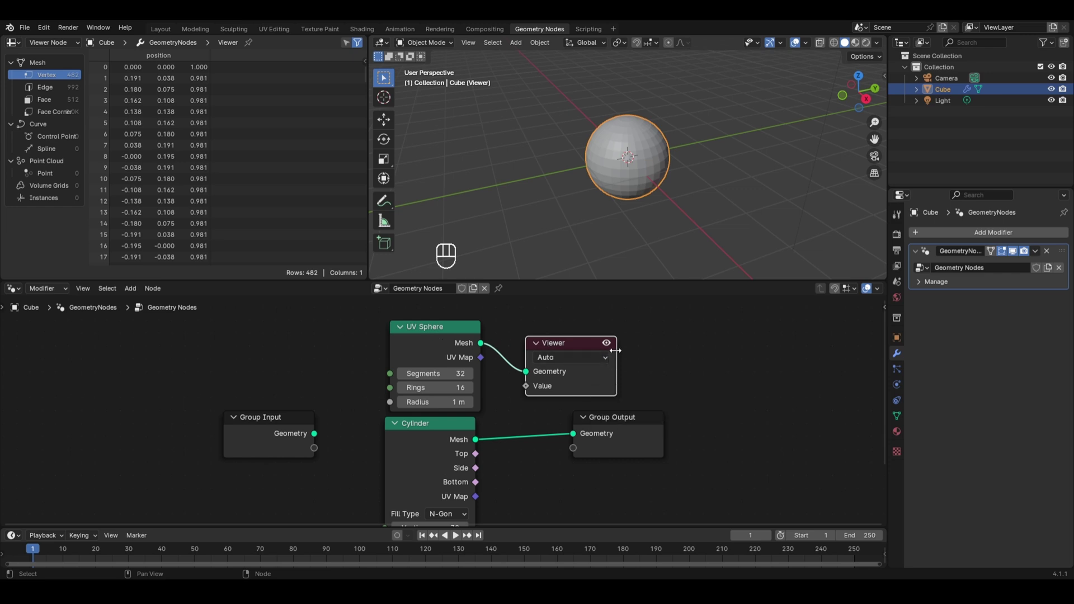
ctrl+shift+click(425, 432)
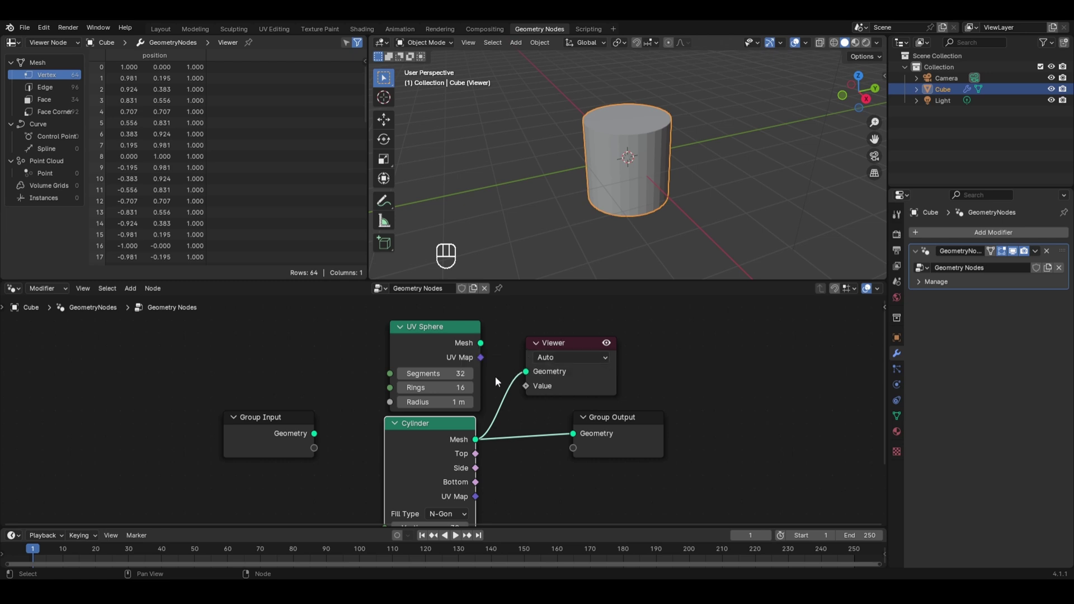
- Try 120 vertices on the Cylinder node and restore the count to 32
middle_drag(495, 374, 491, 350)
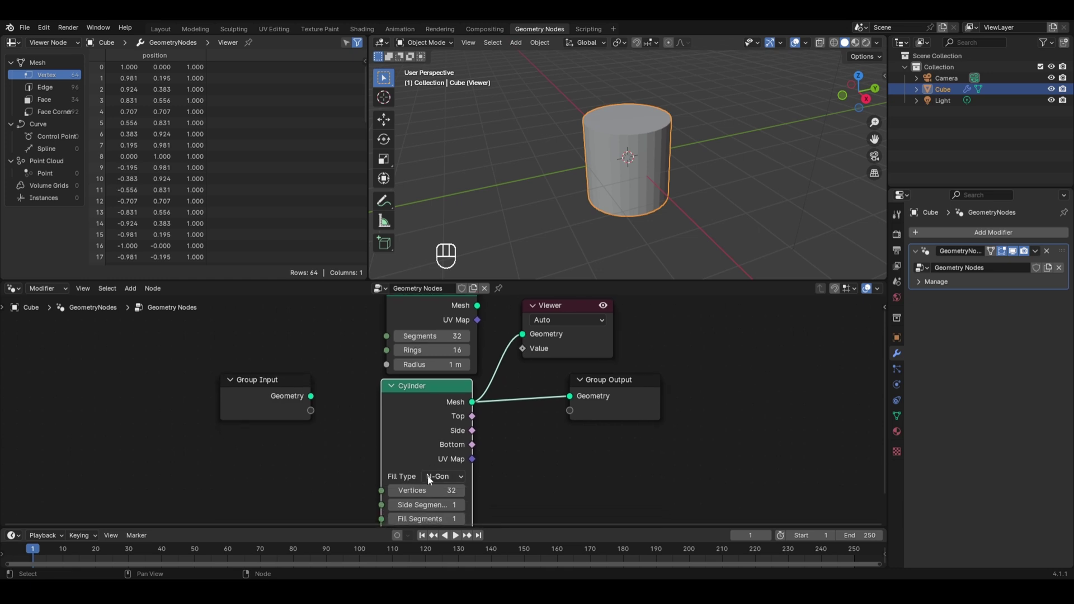
middle_drag(431, 488, 423, 448)
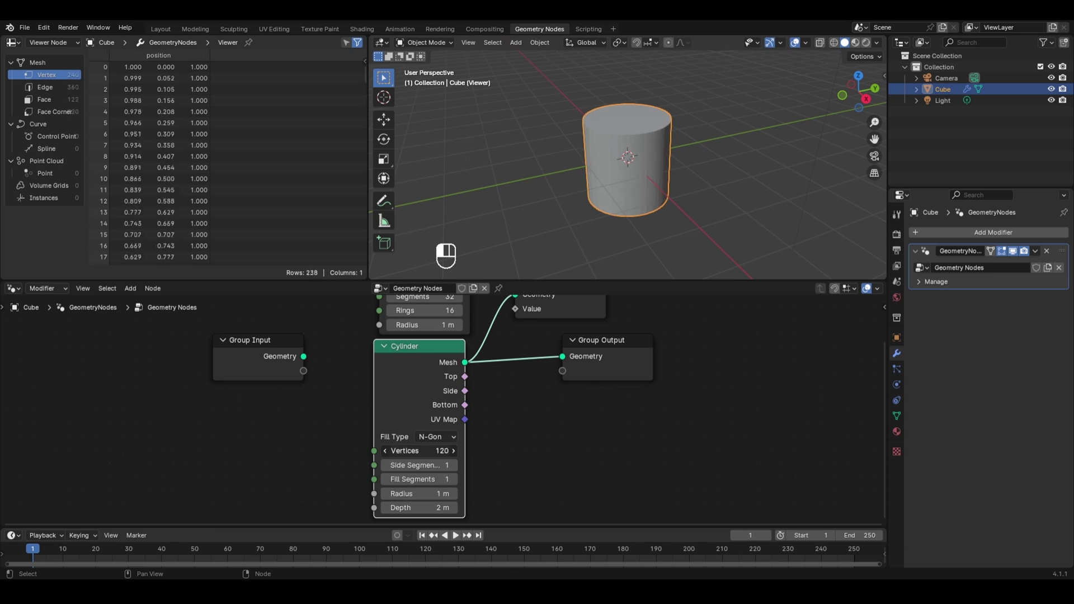
mouse_move(403, 494)
mouse_down()
mouse_move(442, 493)
mouse_move(403, 493)
mouse_move(447, 507)
mouse_move(402, 507)
mouse_up()
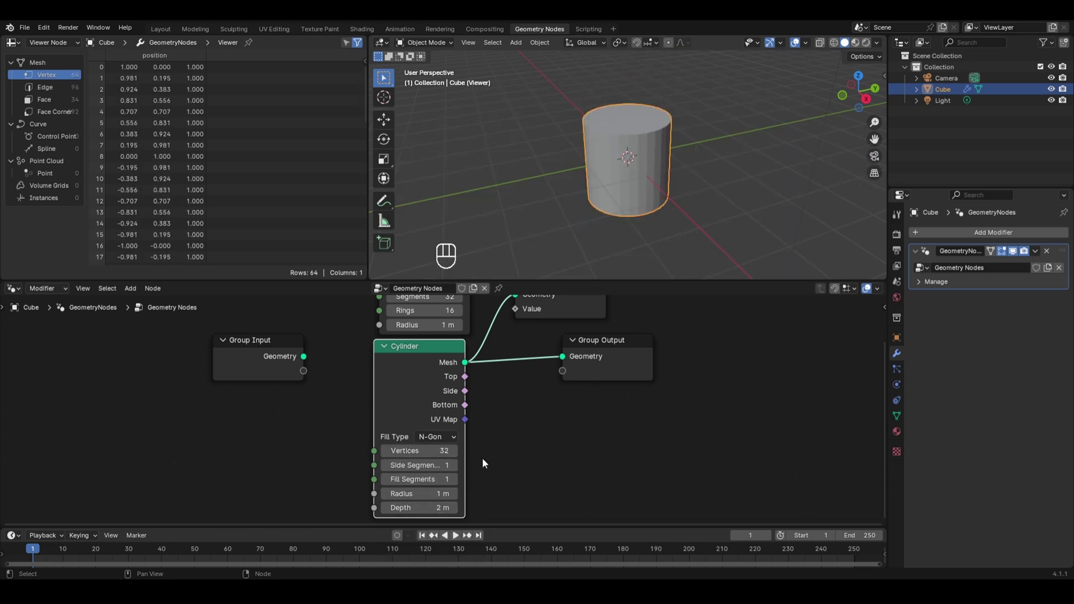
middle_drag(514, 413, 511, 470)
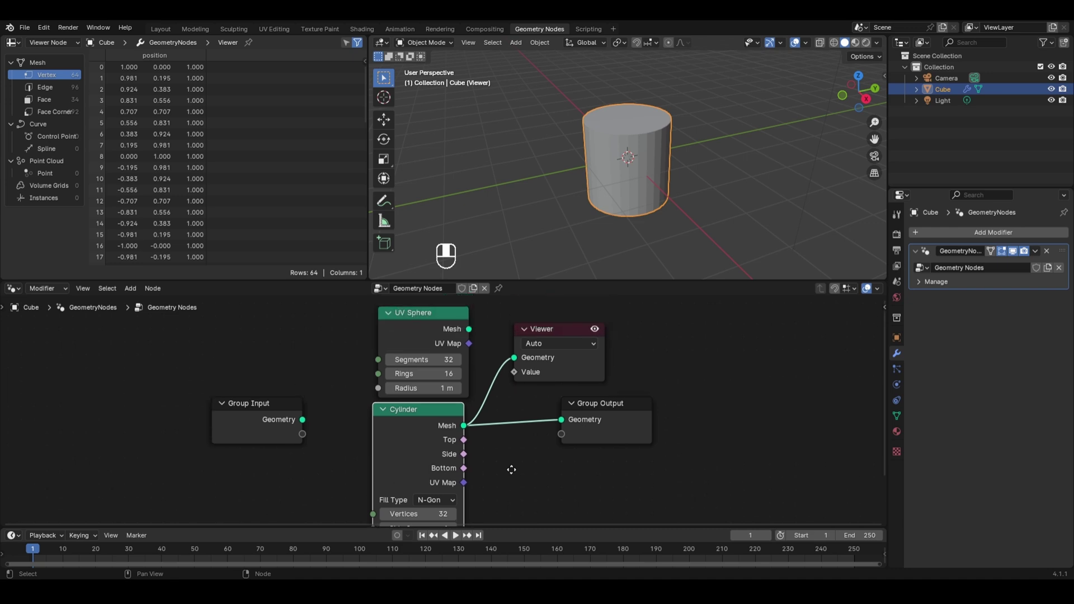
- Delete the Cylinder and Viewer nodes and connect the UV Sphere's Mesh output to the Group Output's Geometry
ctrl+shift+click(416, 327)
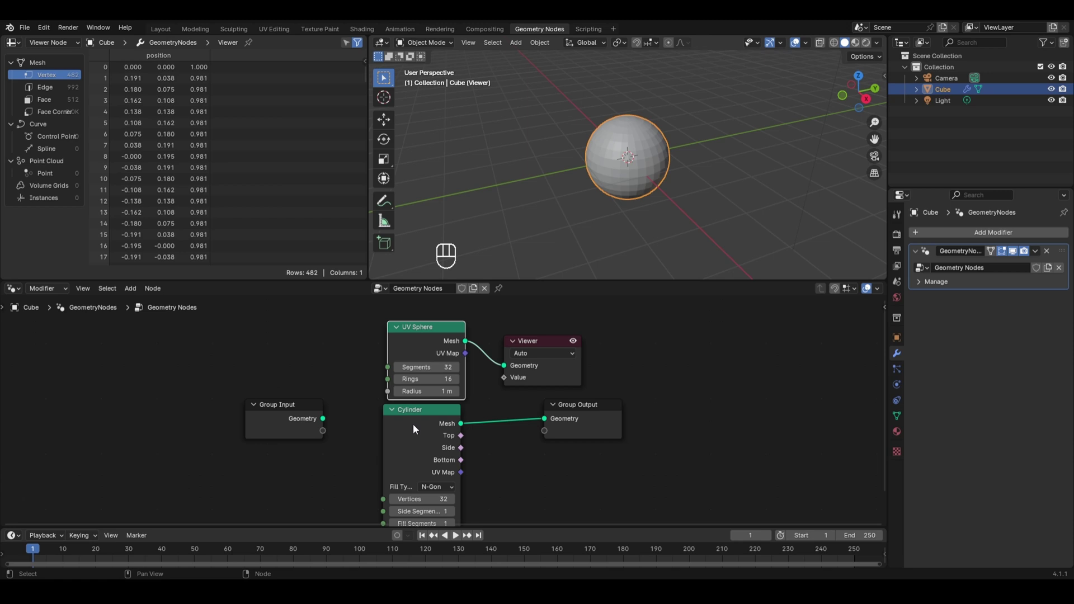
click(415, 424)
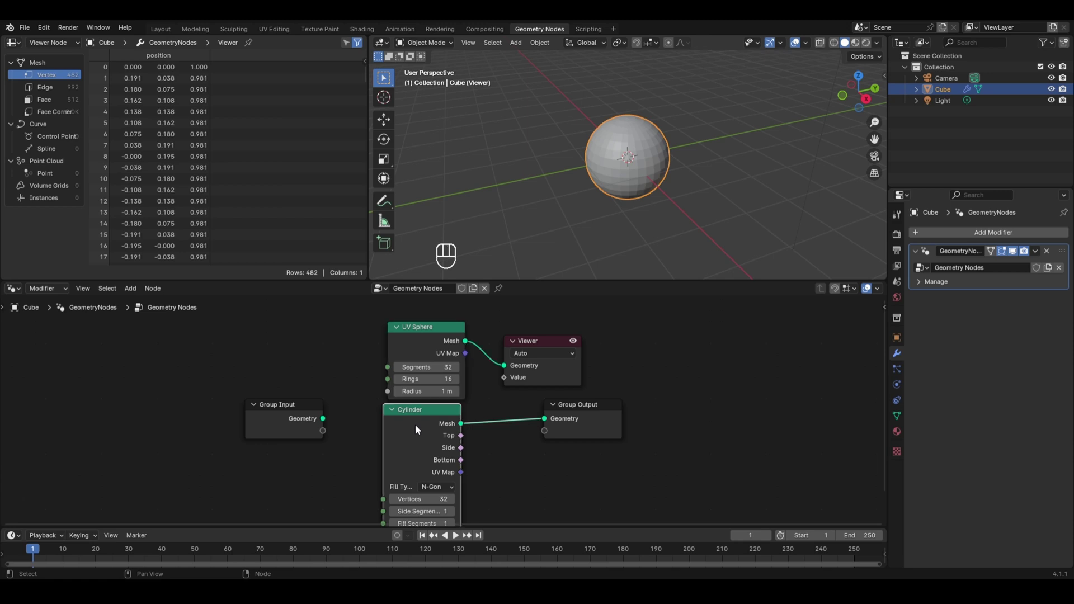
key(x)
drag(422, 331, 533, 419)
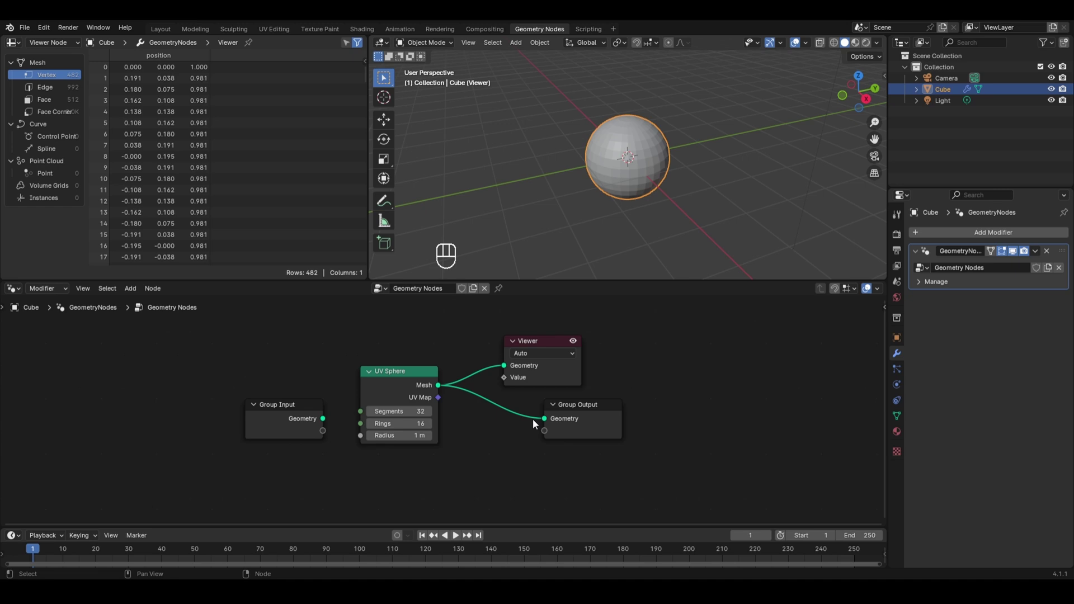
click(530, 341)
key(x)
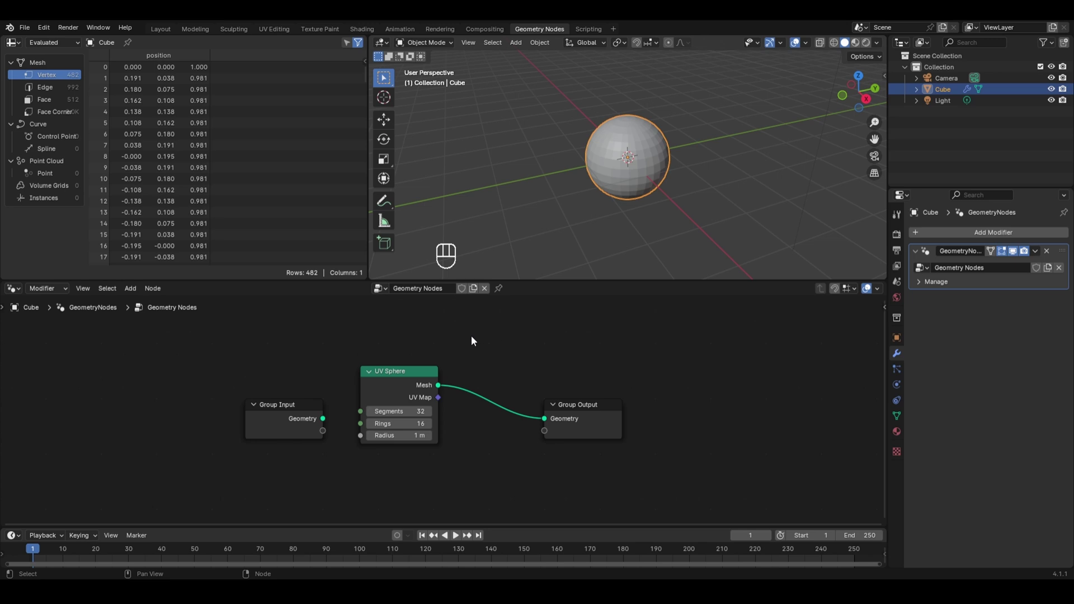
- Insert a Transform Geometry node on the link between the UV Sphere and the Group Output
key(shift+a)
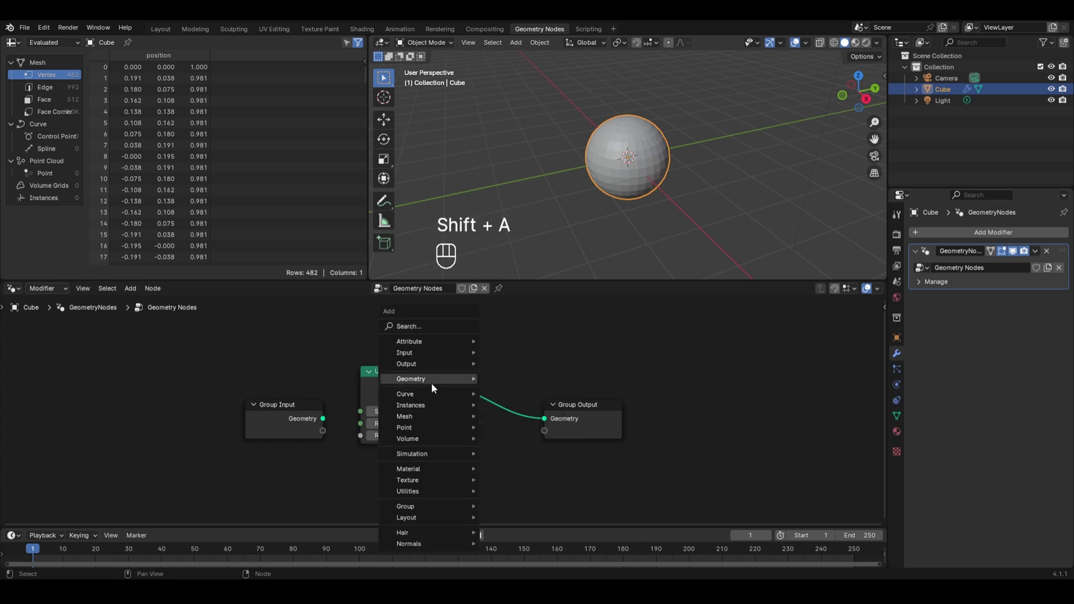
mouse_move(431, 383)
mouse_move(525, 416)
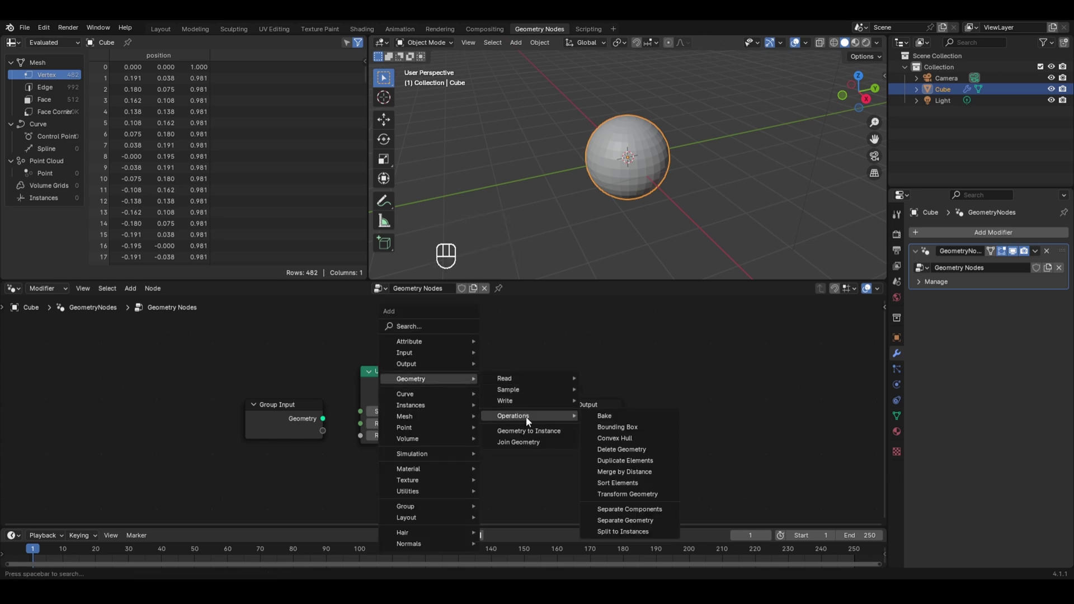
click(635, 492)
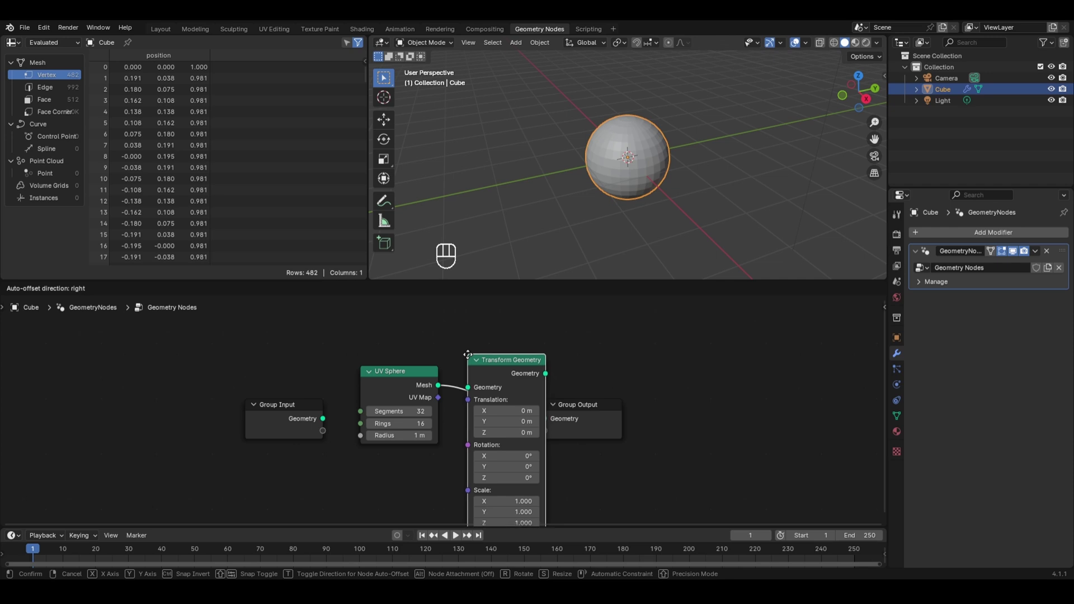
click(460, 345)
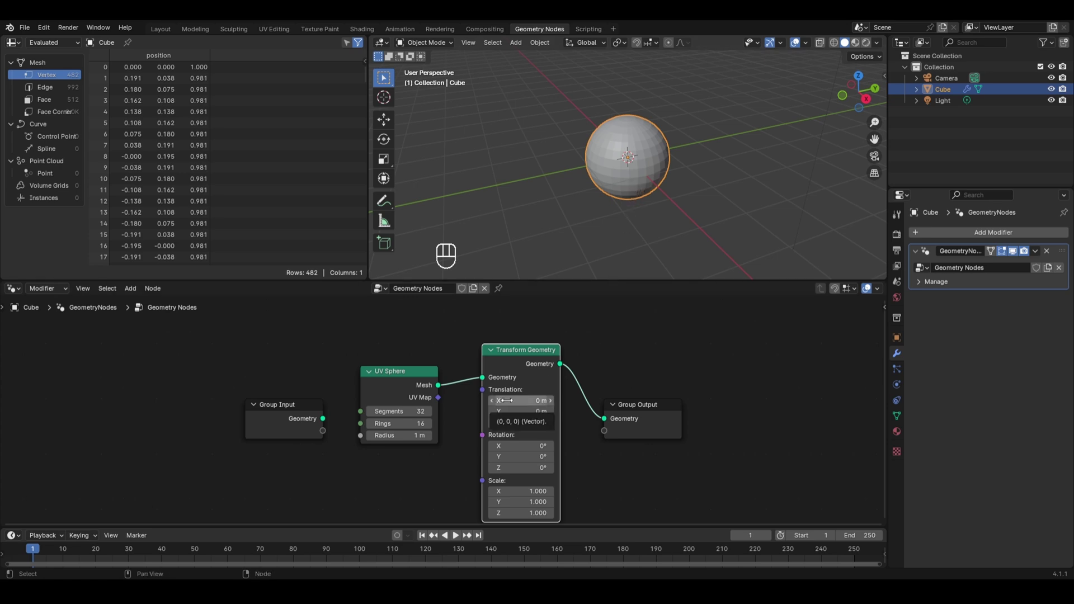
- Shift the sphere with the Transform Geometry translation to X -5.1 m, Y -2.1 m and Z -3.6 m
drag(505, 401, 428, 401)
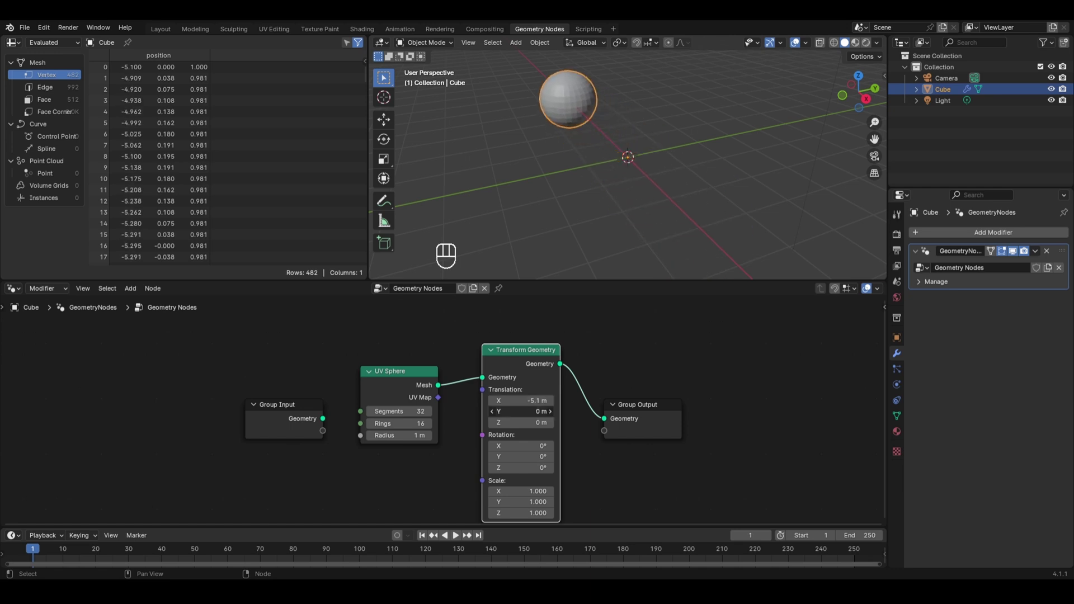
drag(506, 411, 459, 411)
drag(521, 423, 503, 422)
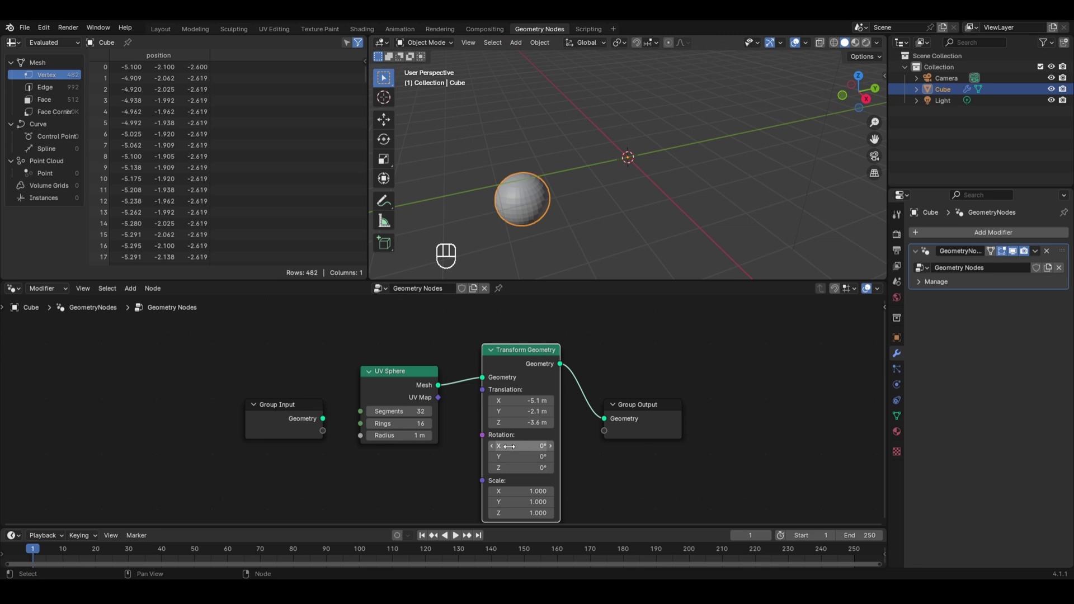
- Set the Transform Geometry rotation to X 284°, Y 13.5°, Z 18.4° and its X scale to 12.9
mouse_move(523, 446)
mouse_down()
mouse_move(576, 446)
mouse_move(537, 457)
mouse_up()
drag(523, 467, 545, 468)
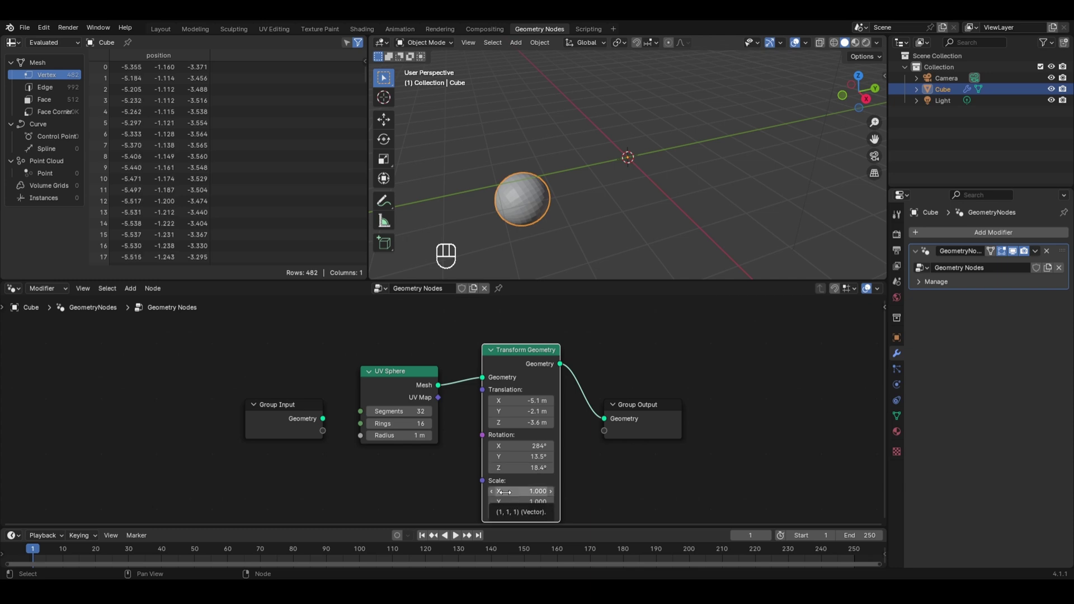
drag(505, 492, 553, 492)
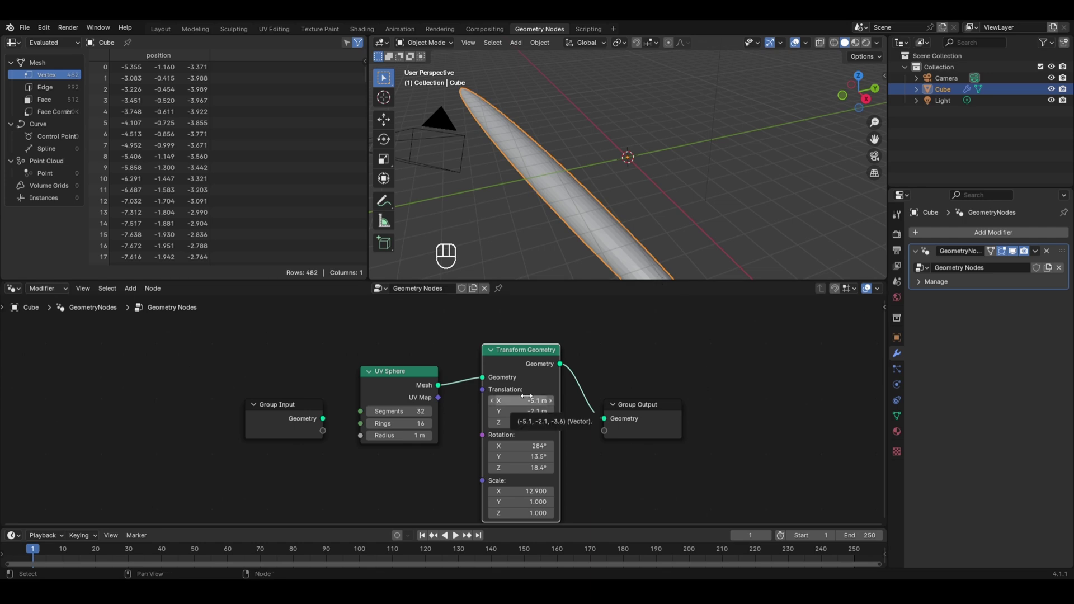
- Reset the Transform Geometry translation and rotation to 0 and set all three scale values to 1
mouse_move(527, 396)
mouse_down()
mouse_move(527, 423)
mouse_move(528, 397)
mouse_up()
text(0)
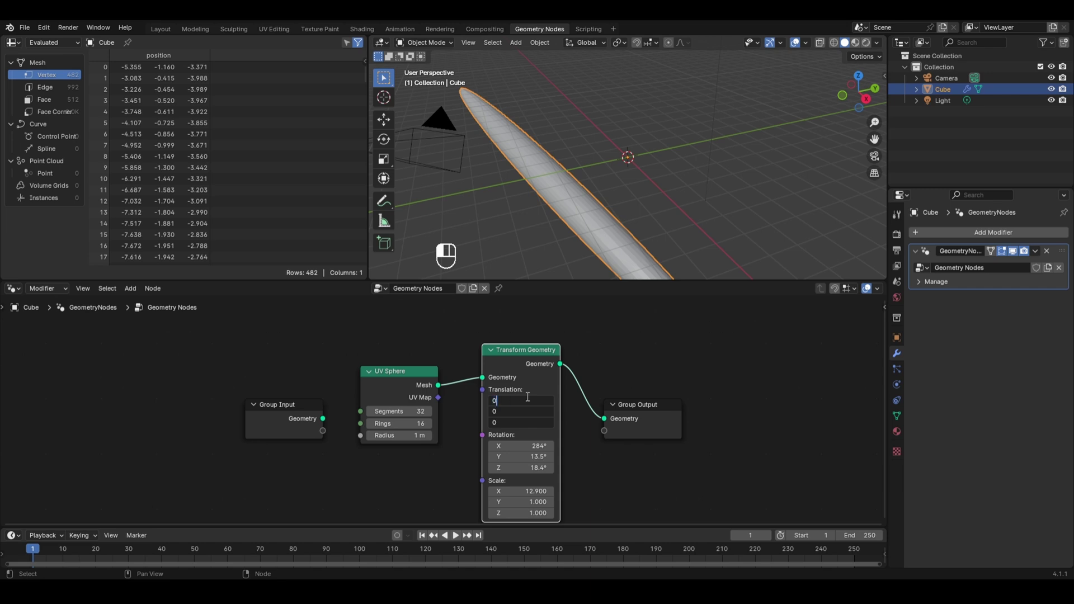
key(Return)
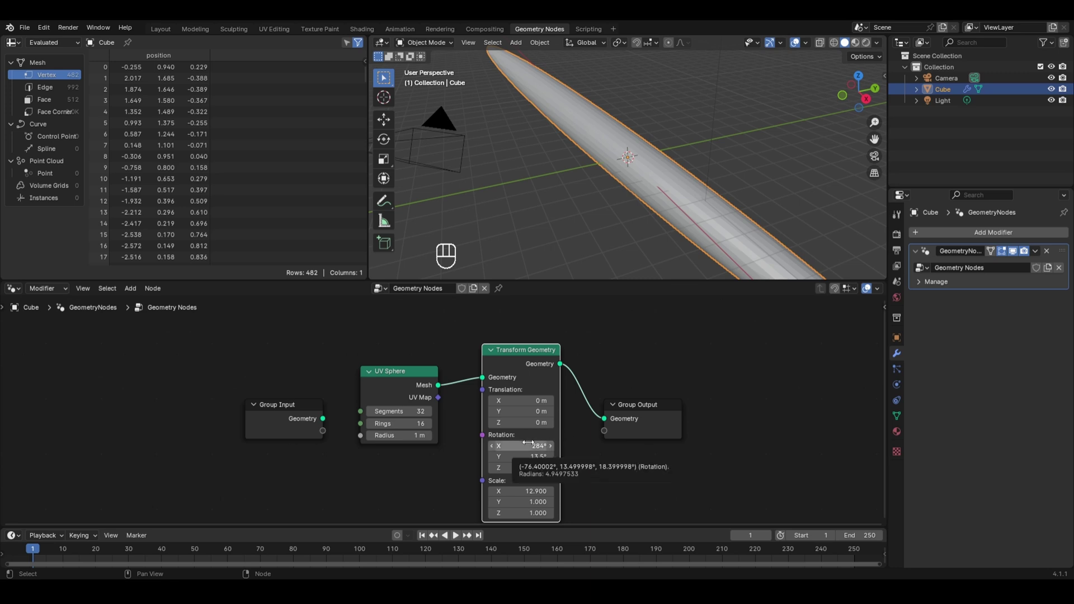
key(BackSpace)
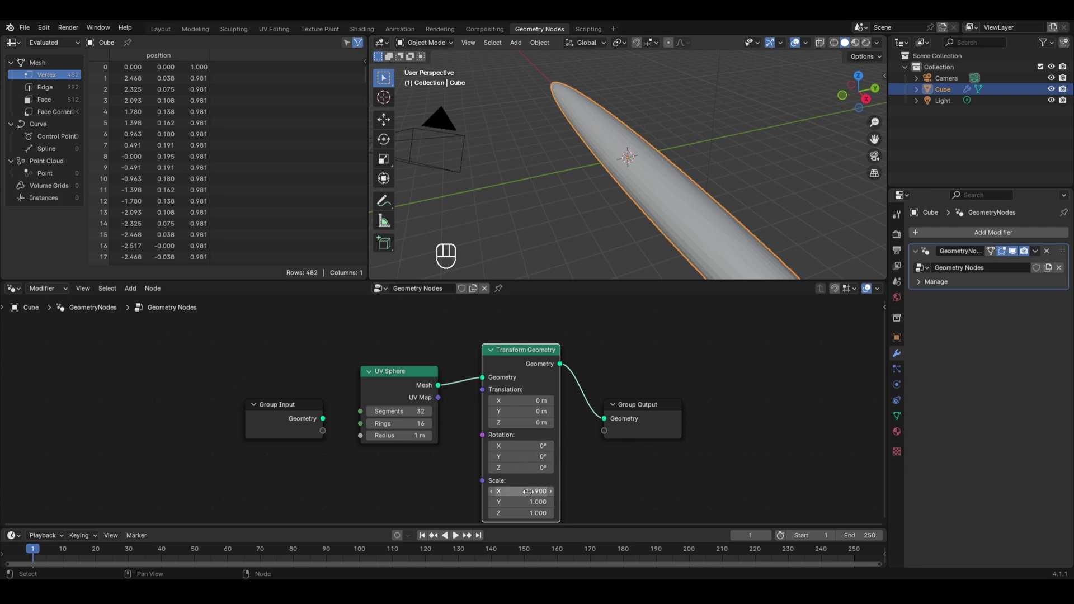
key(BackSpace)
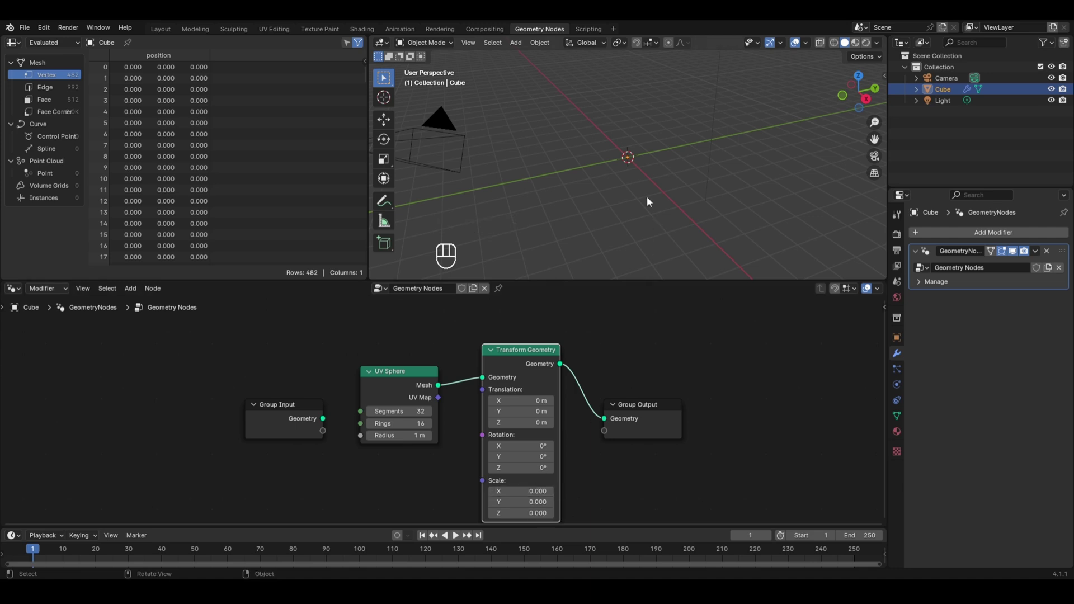
drag(523, 491, 523, 513)
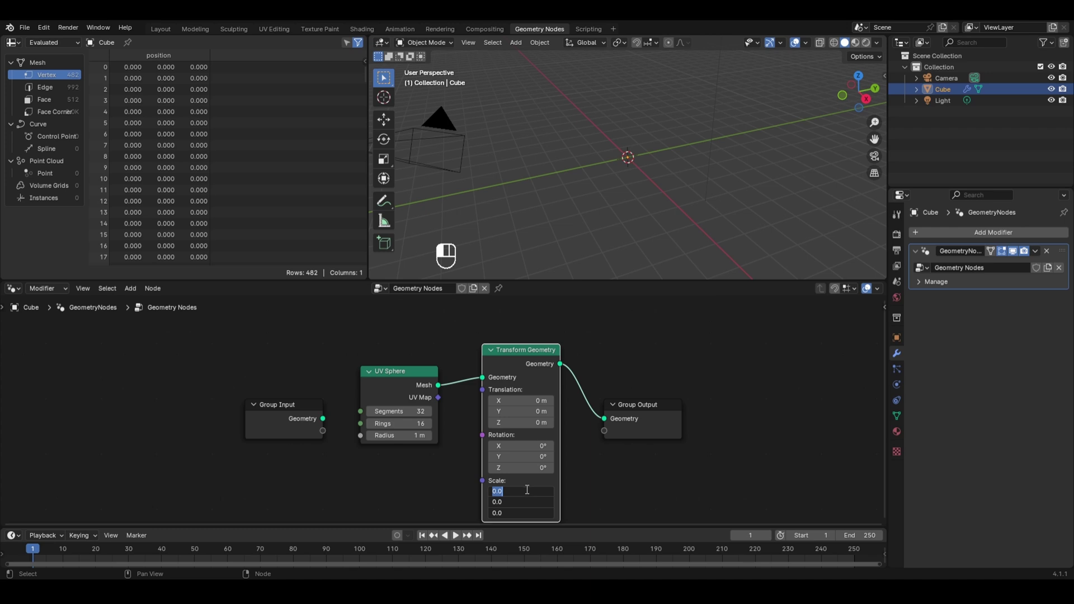
text(1)
key(Return)
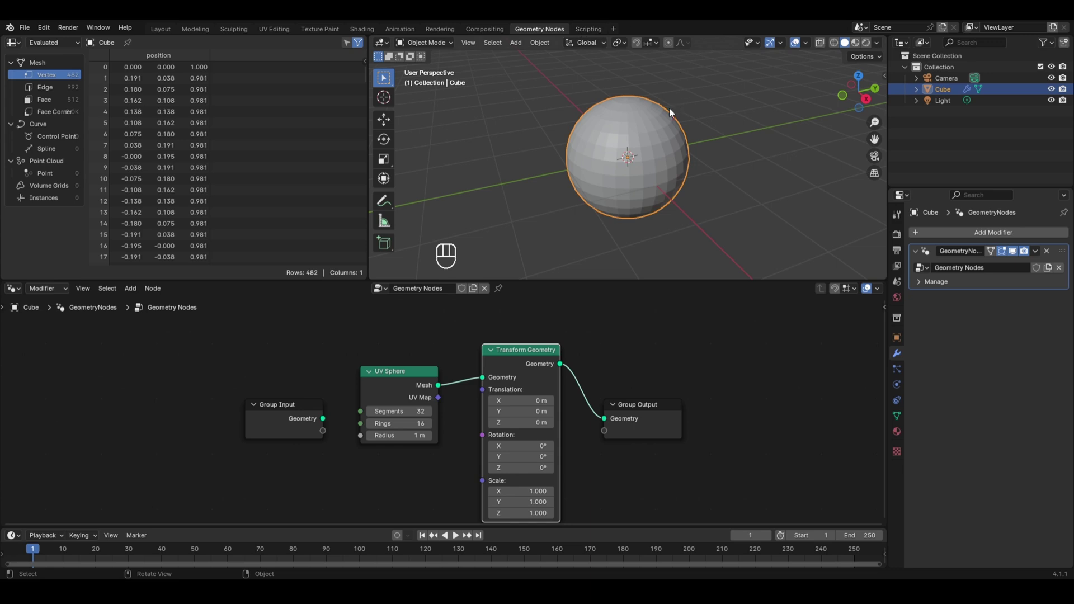
- Duplicate the UV Sphere node and place the copy below the original
click(388, 373)
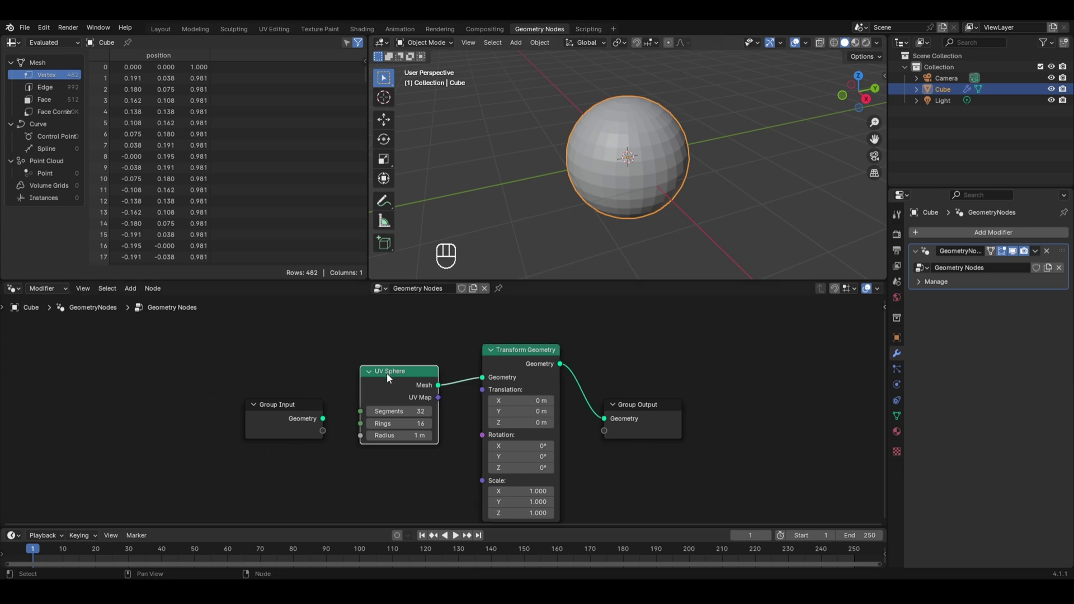
key(shift+d)
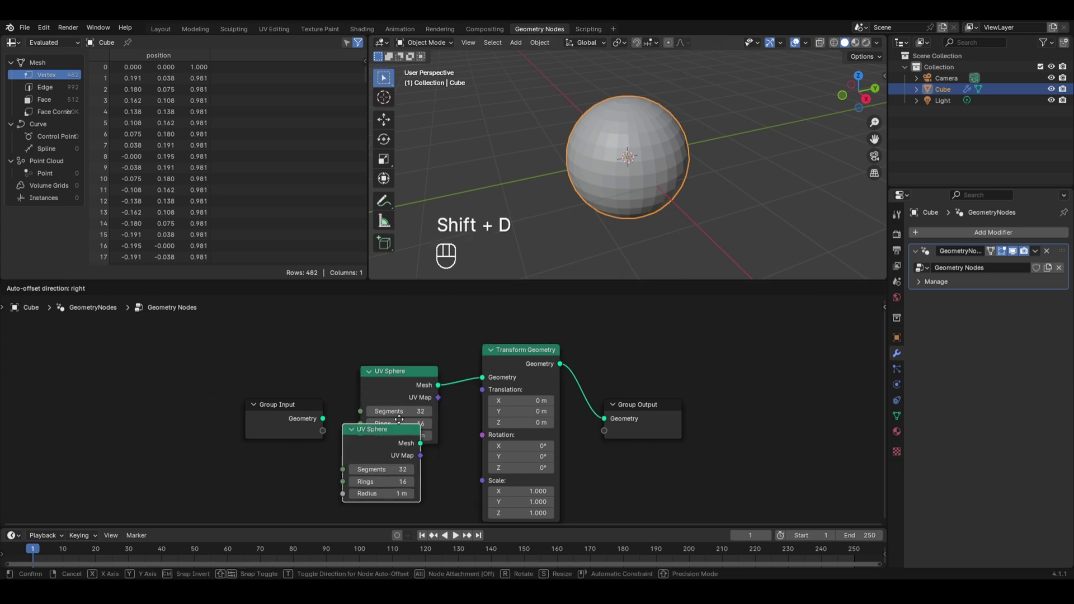
click(411, 449)
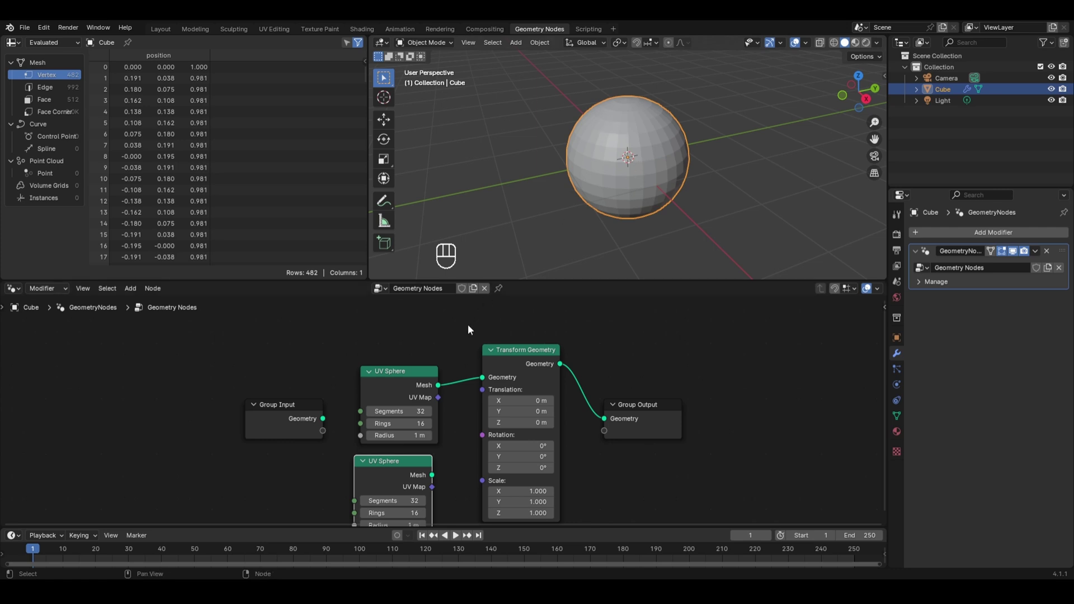
middle_drag(477, 372, 482, 346)
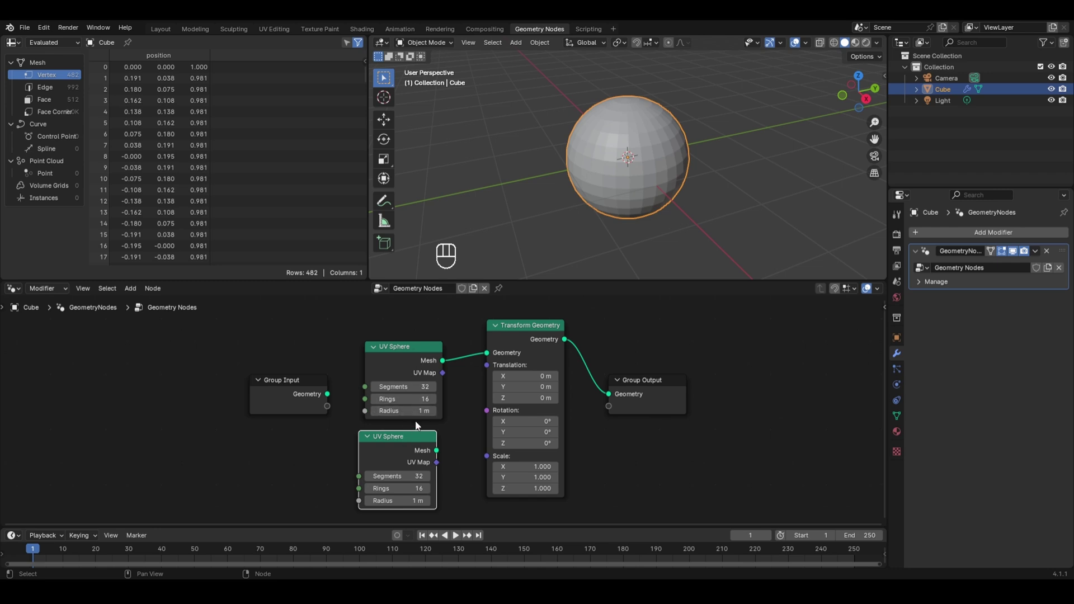
scroll(671, 198, down, 3)
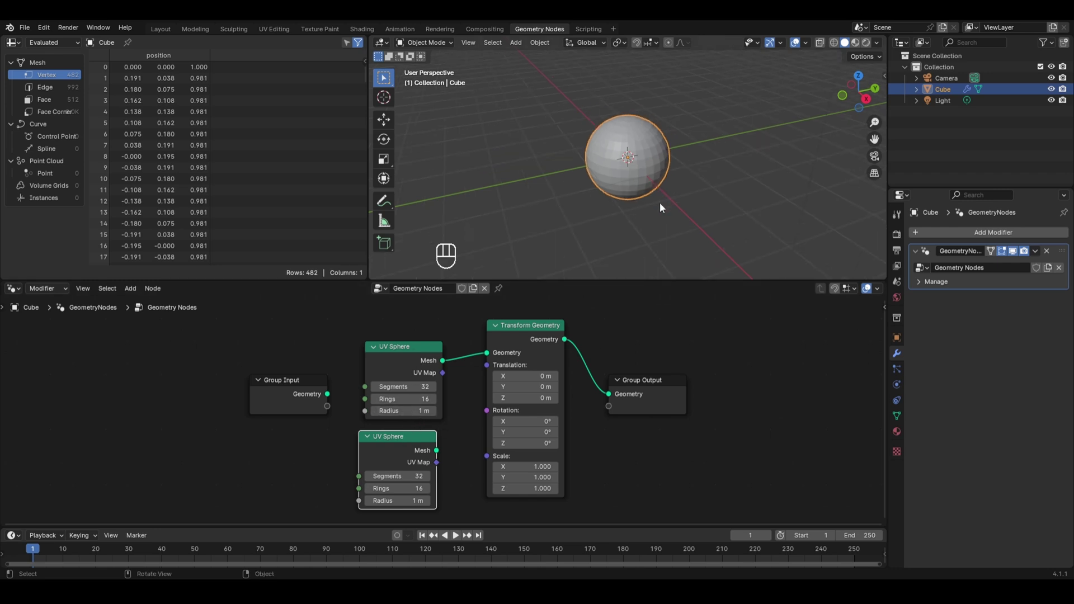
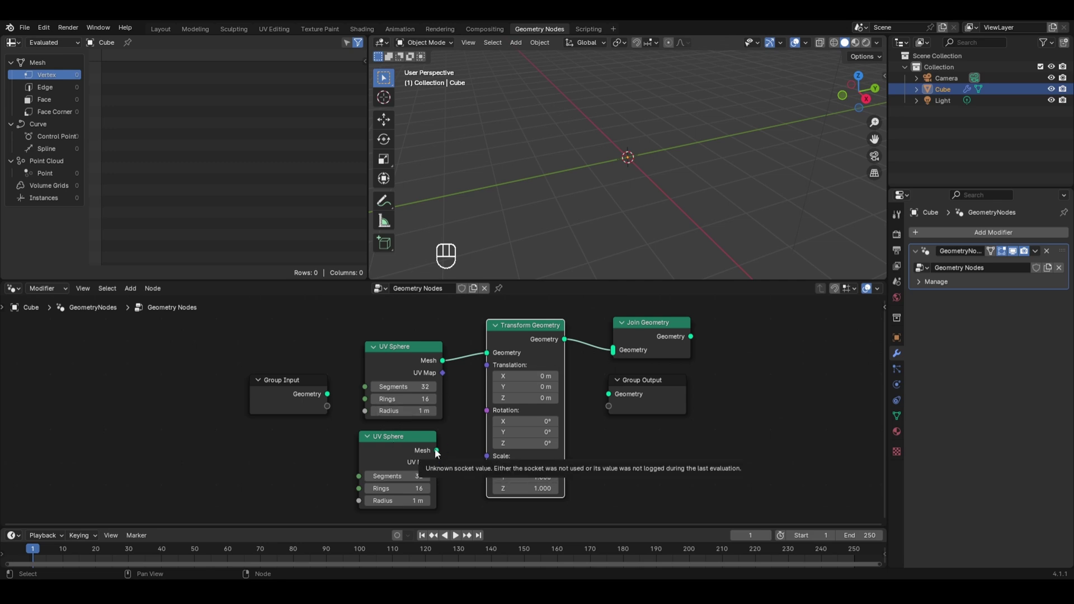
- Connect the duplicate UV Sphere's Mesh output to the Join Geometry node and preview the joined geometry through a Viewer node
drag(436, 450, 615, 350)
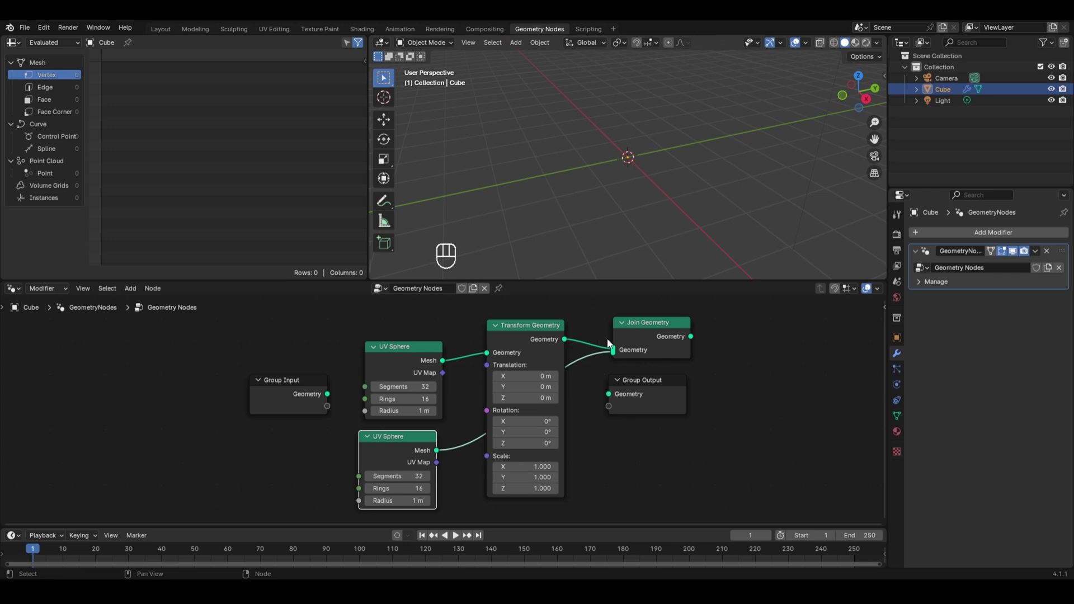
click(649, 328)
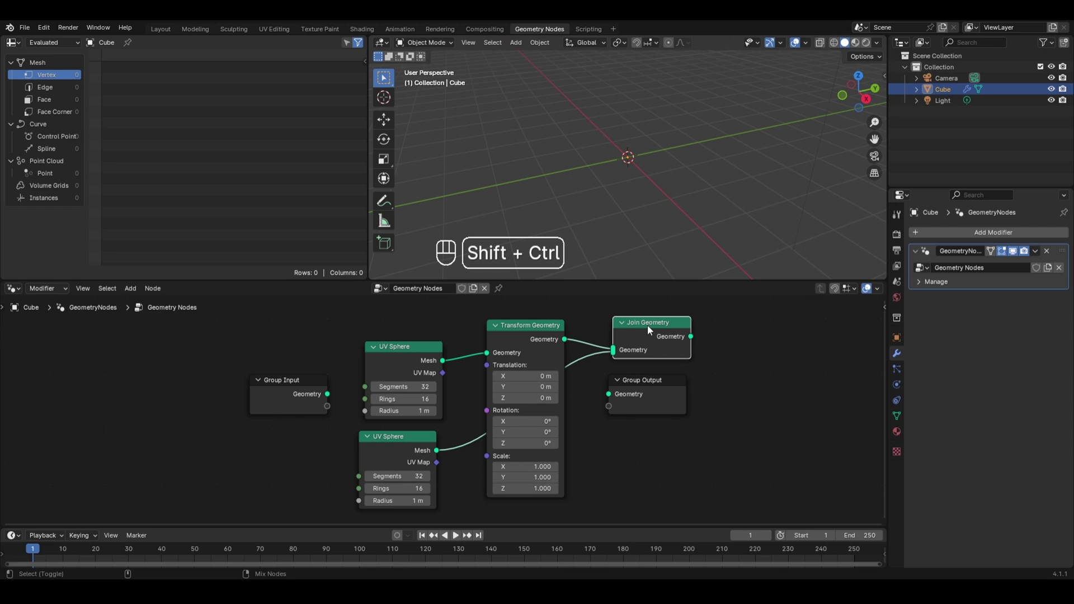
ctrl+shift+click(647, 325)
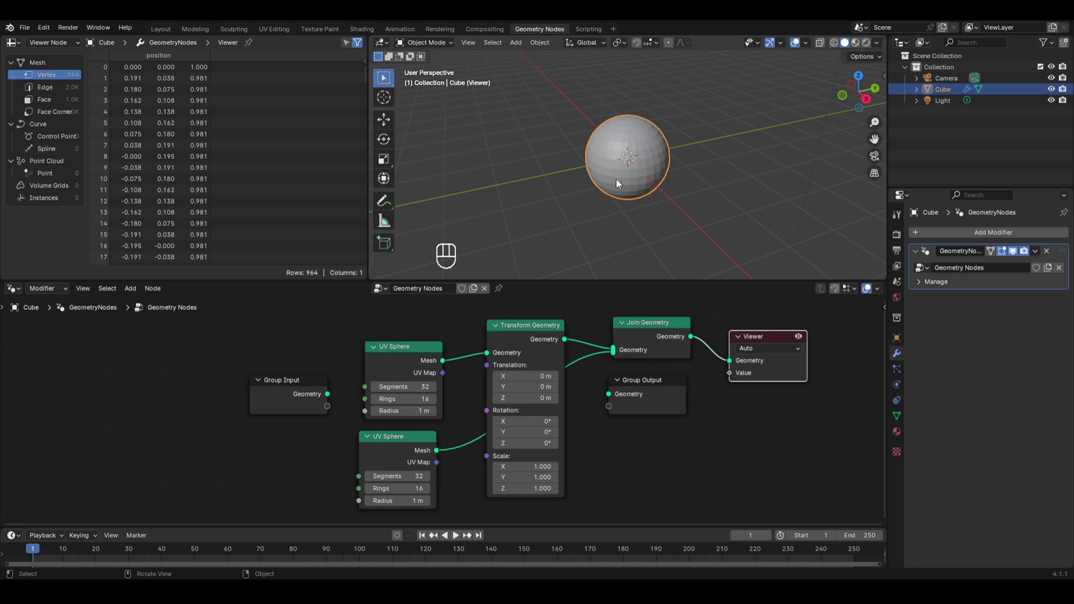
- Set the Transform Geometry node's Z translation to 1.2 m and all three scale values to 0.8
click(524, 395)
text(1.2)
key(Return)
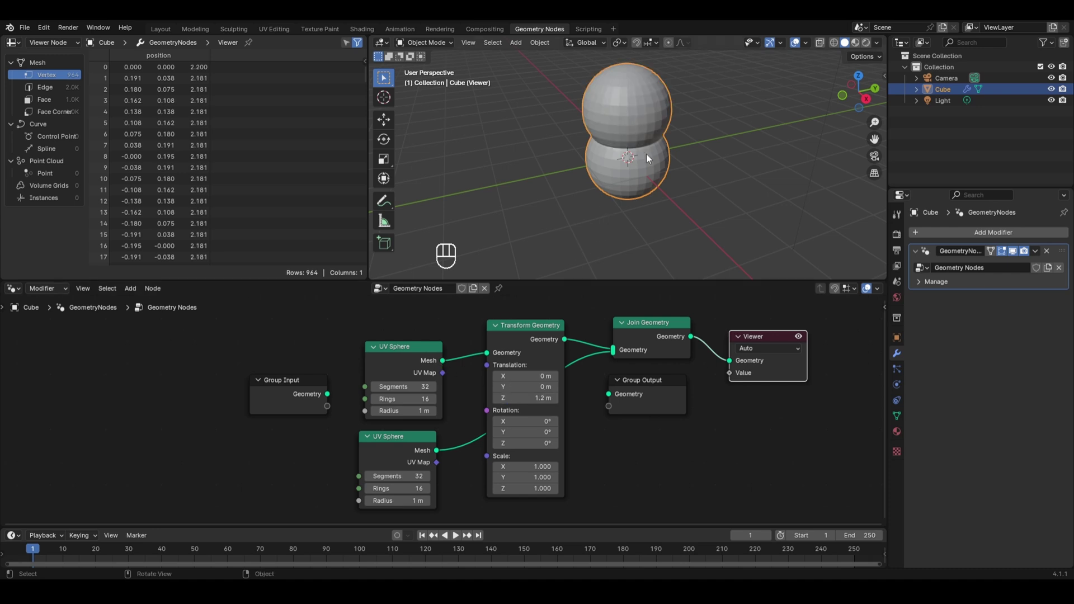
middle_drag(646, 243, 657, 226)
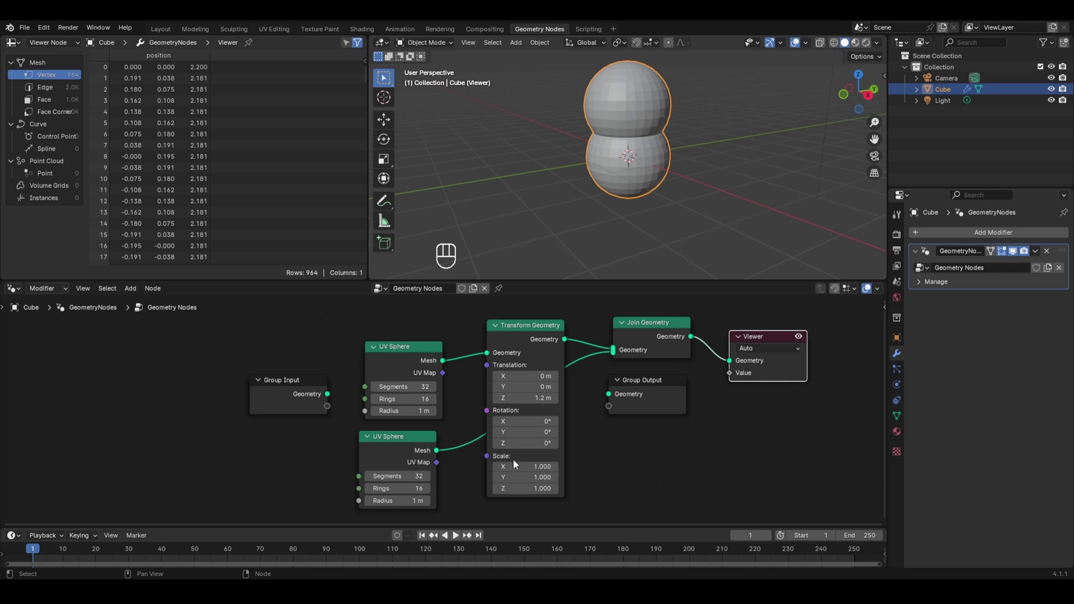
mouse_move(513, 467)
mouse_down()
mouse_move(513, 488)
mouse_move(513, 469)
mouse_up()
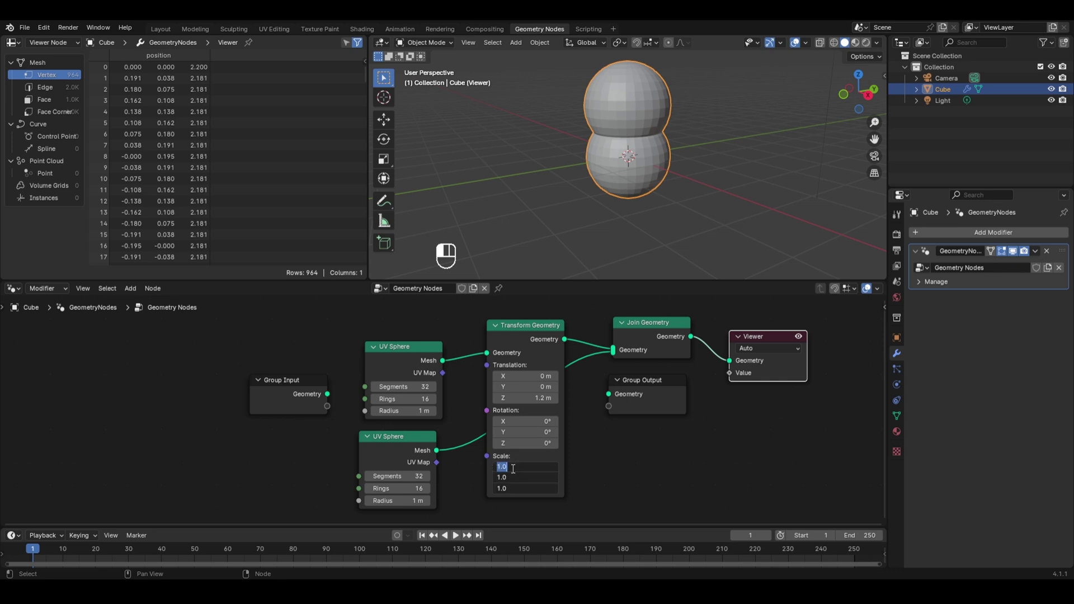
text(0.8)
key(Return)
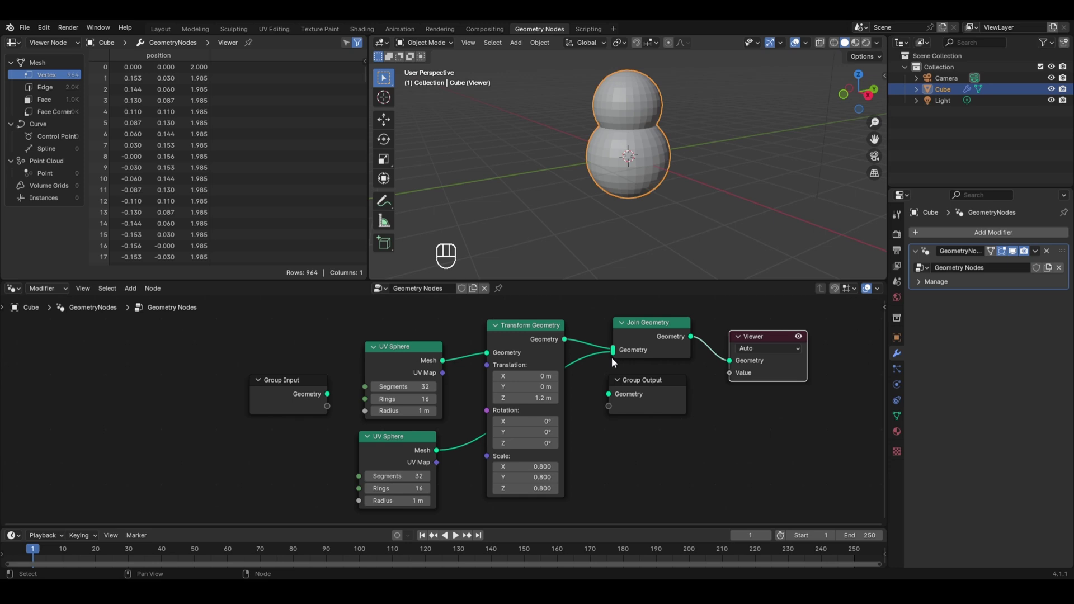
- Duplicate the connected UV Sphere and Transform Geometry nodes, place the copies above, and connect the duplicate transform's output to Join Geometry
middle_drag(612, 357, 614, 430)
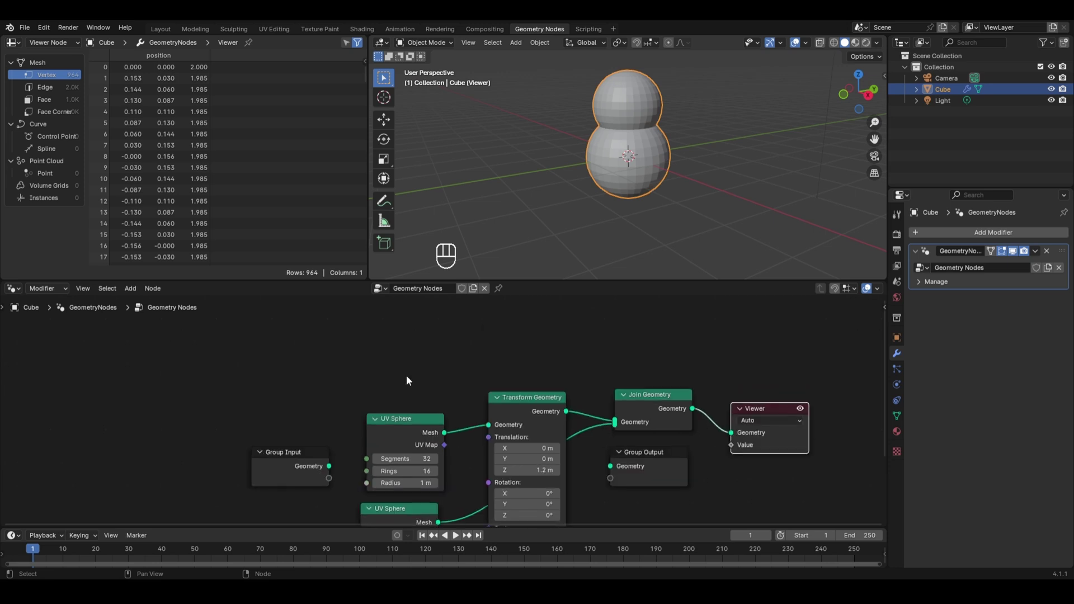
drag(407, 368, 535, 425)
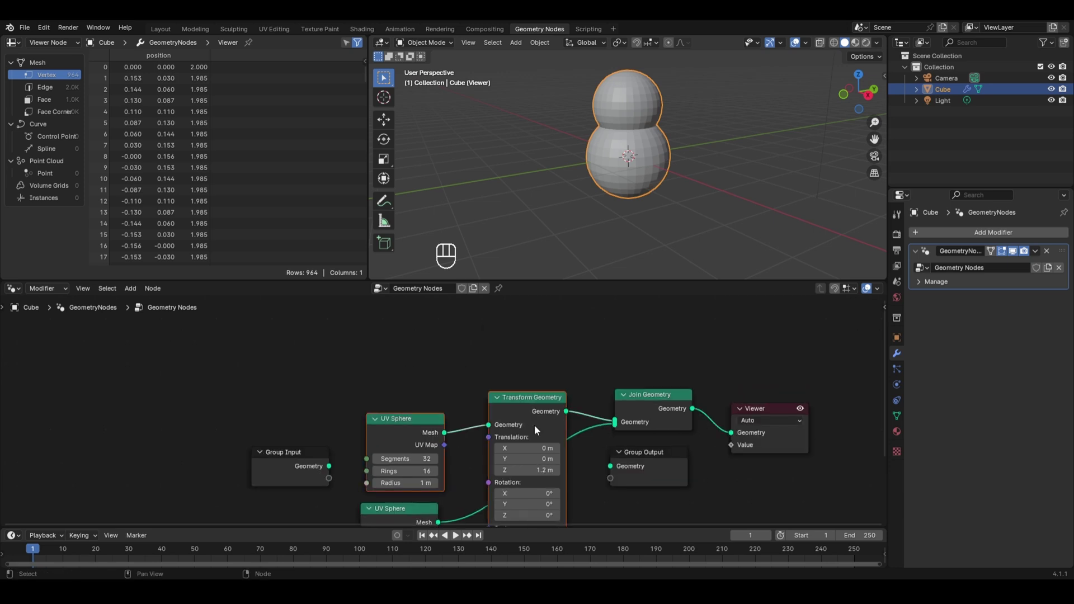
key(shift+d)
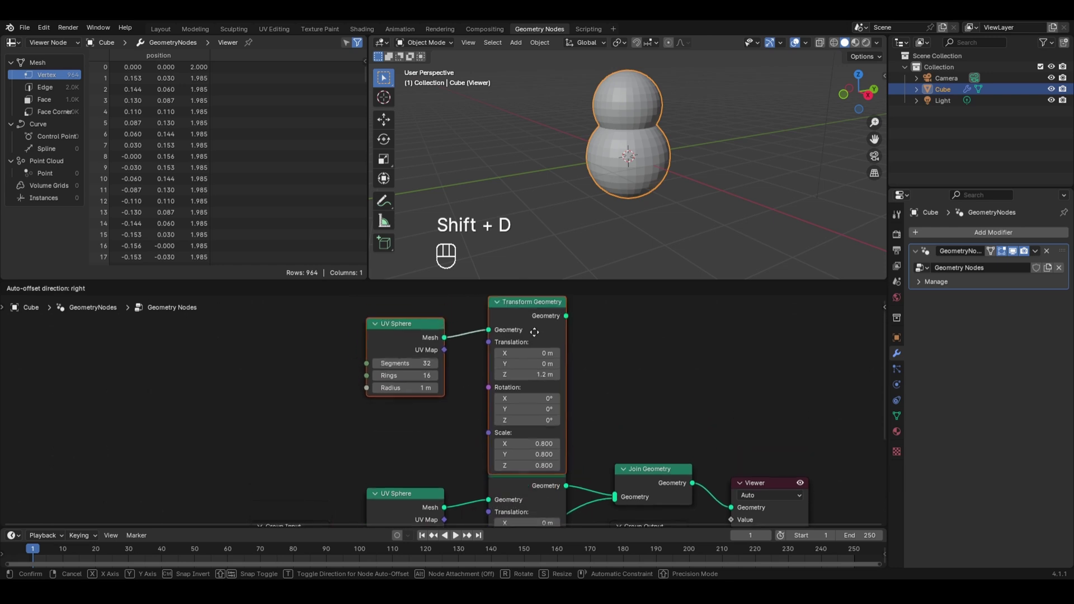
click(526, 324)
scroll(624, 359, down, 3)
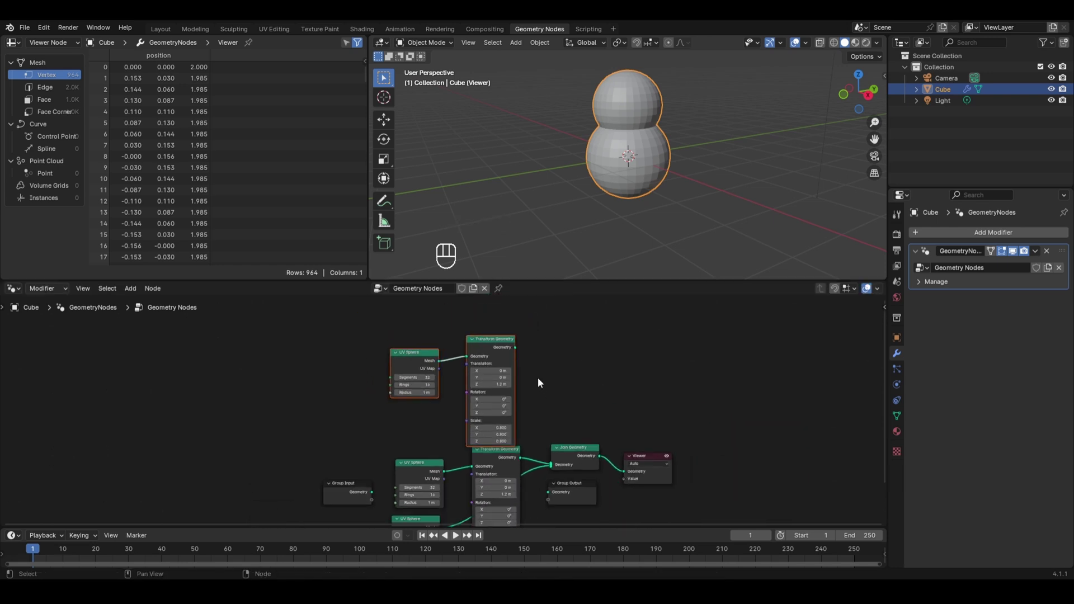
scroll(538, 377, down, 1)
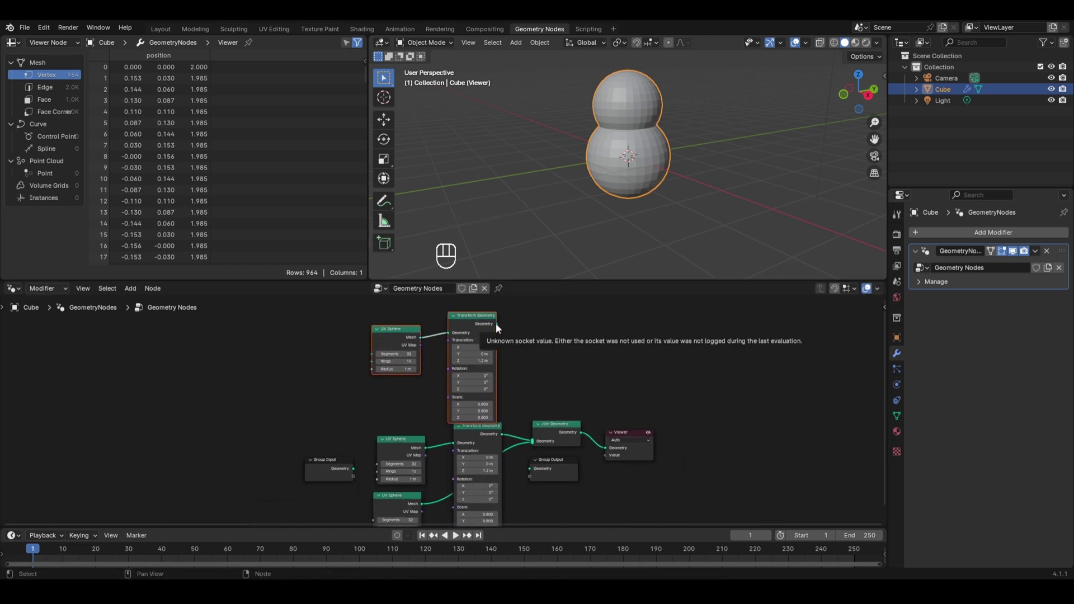
drag(498, 324, 532, 440)
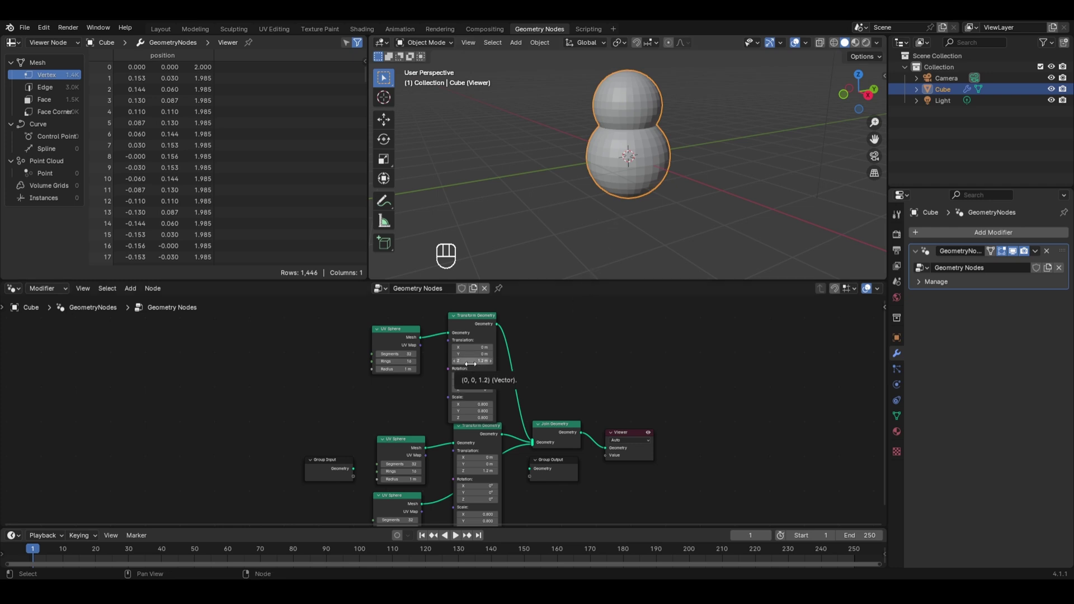
- Set the duplicate Transform Geometry node's Z translation to 2.2 m and all three scale values to 0.6
scroll(471, 364, up, 2)
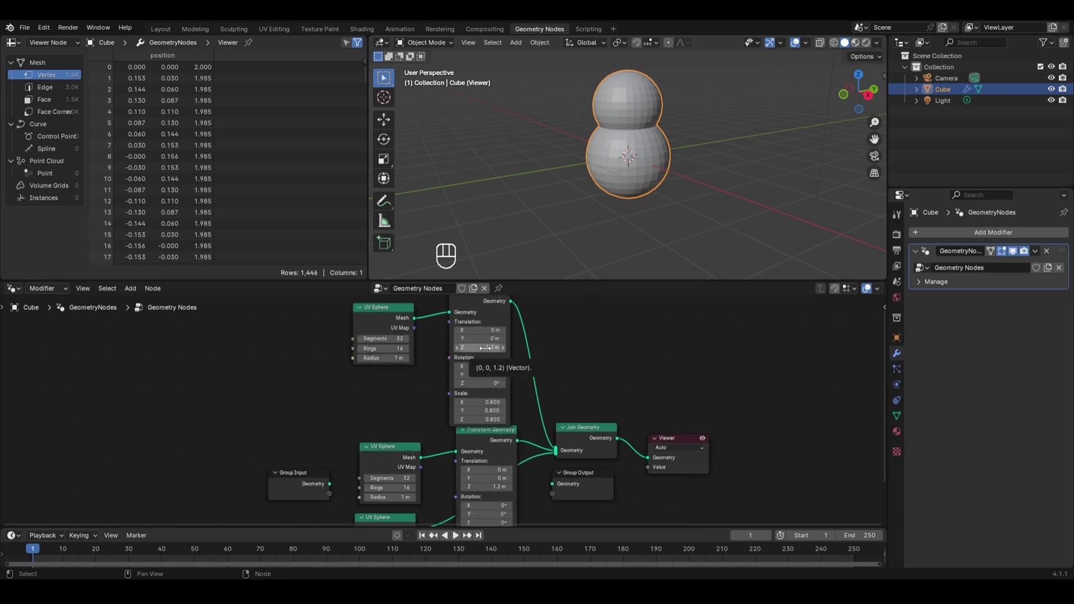
drag(485, 348, 486, 348)
click(487, 348)
text(2.2)
key(Return)
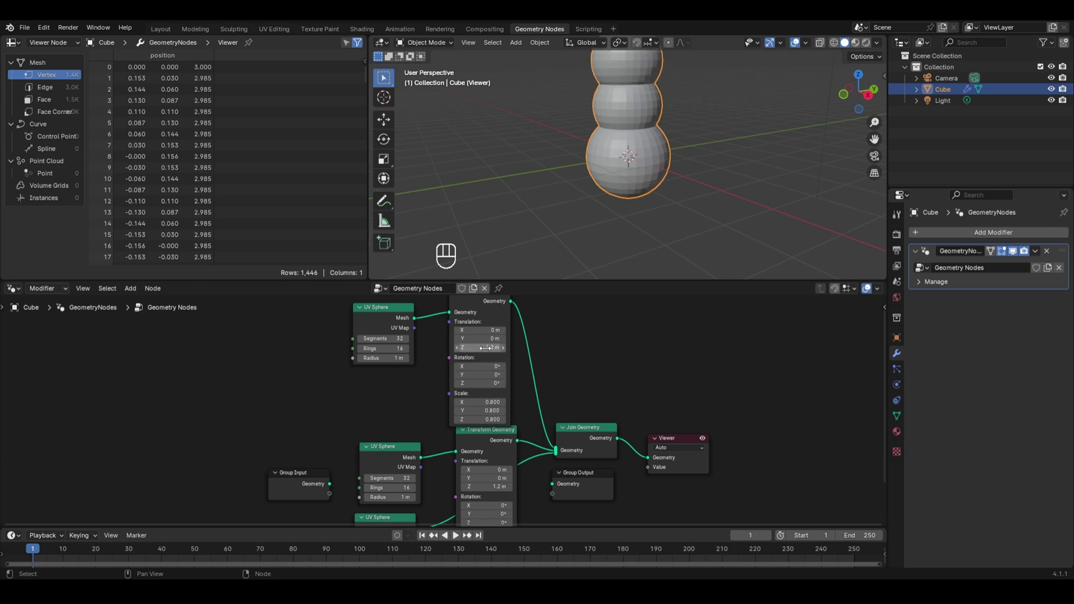
shift+middle_drag(647, 113, 624, 165)
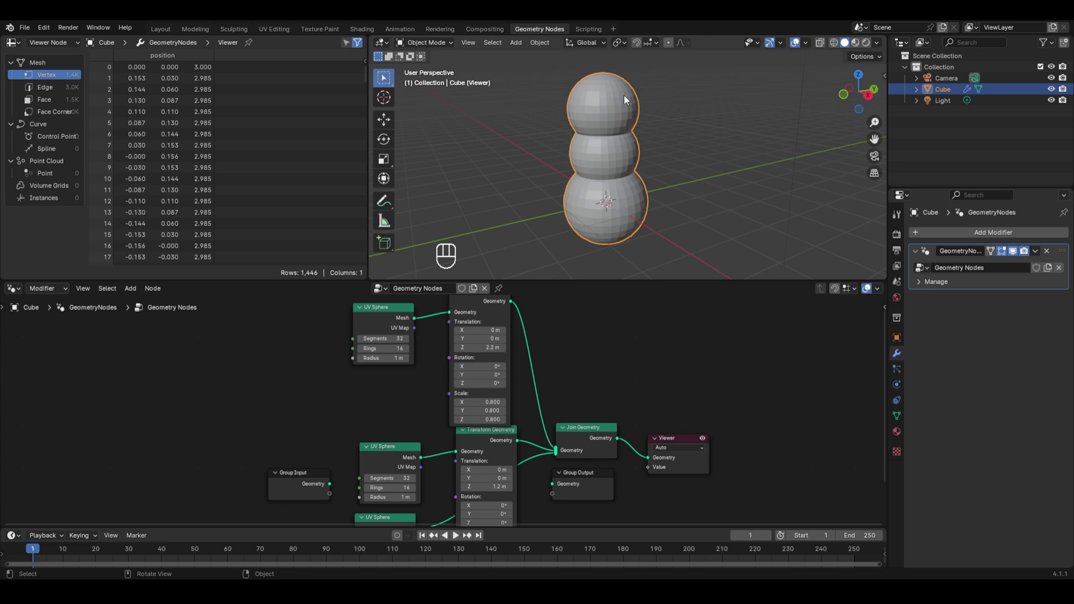
drag(480, 402, 480, 419)
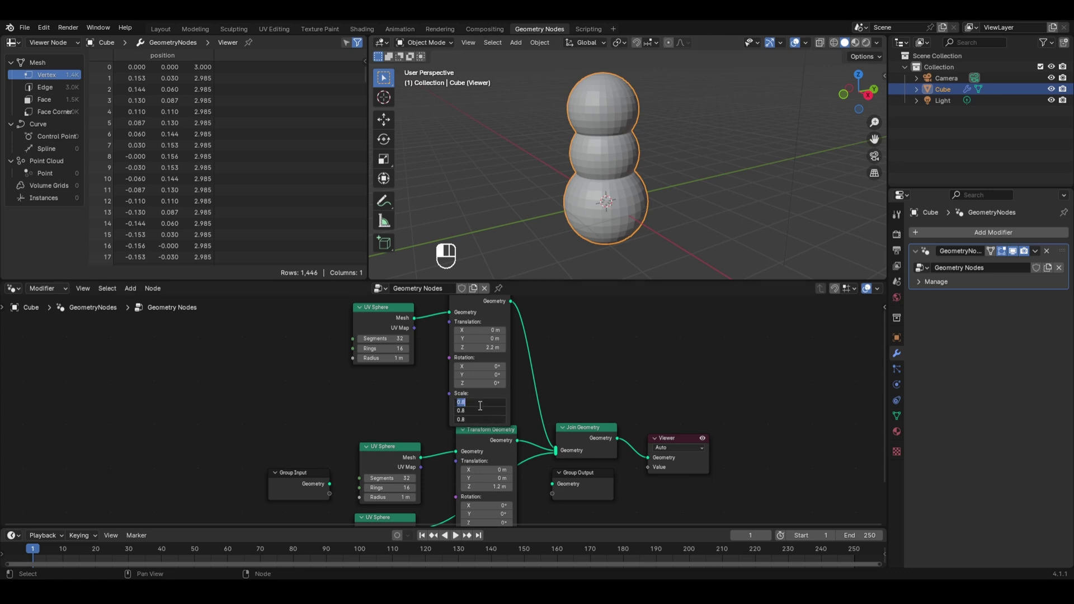
text(0.6)
key(Return)
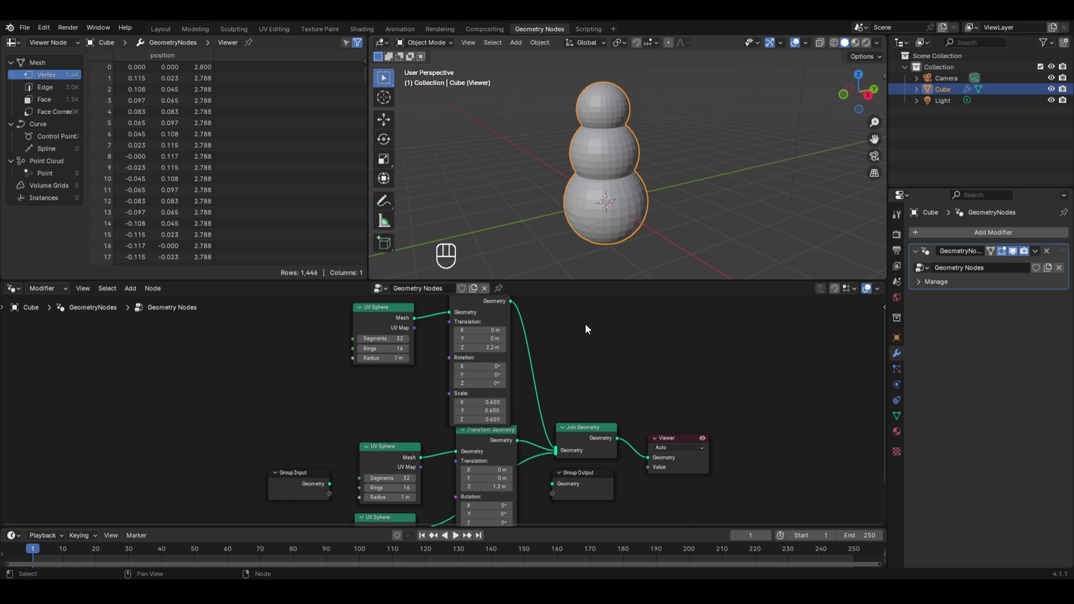
- Try to smooth the snowman with the object-level Shade Smooth command in the 3D view
right_click(615, 116)
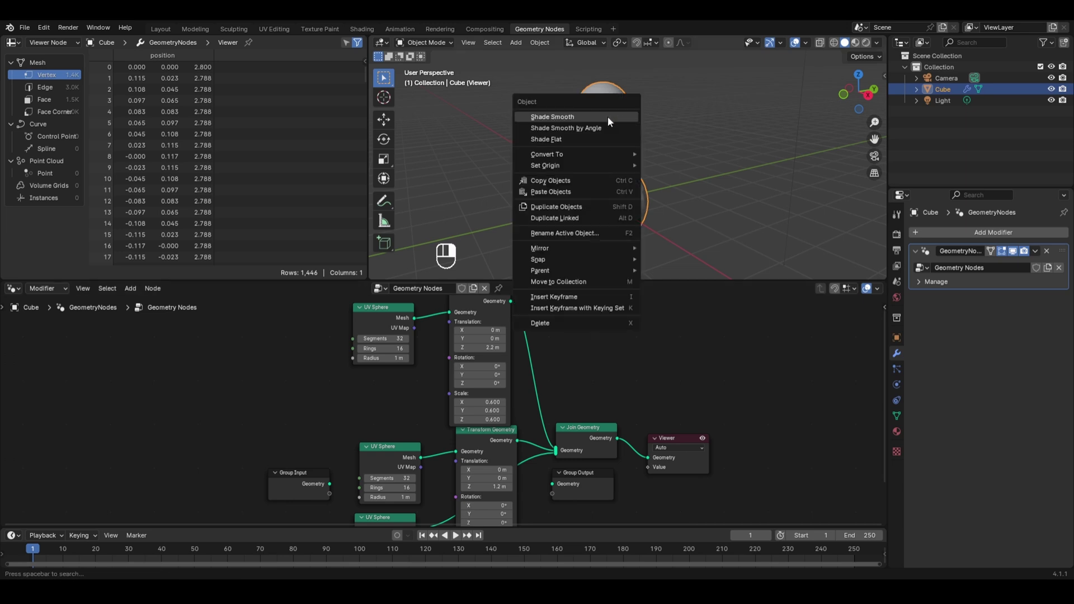
click(608, 116)
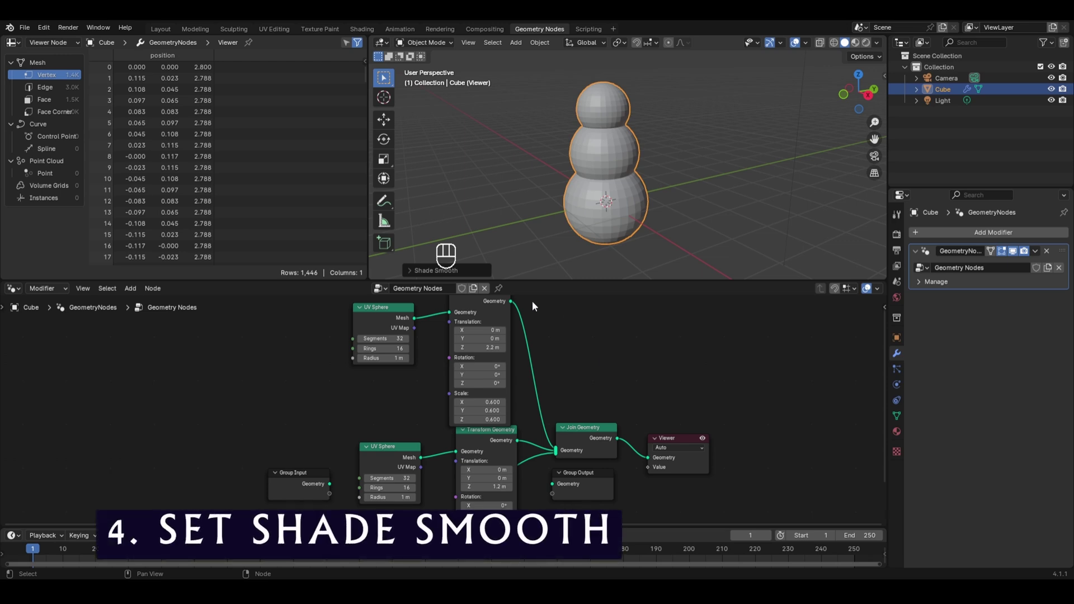
- Add a Set Shade Smooth node and insert it between the Join Geometry and Viewer nodes
key(shift+a)
mouse_move(516, 398)
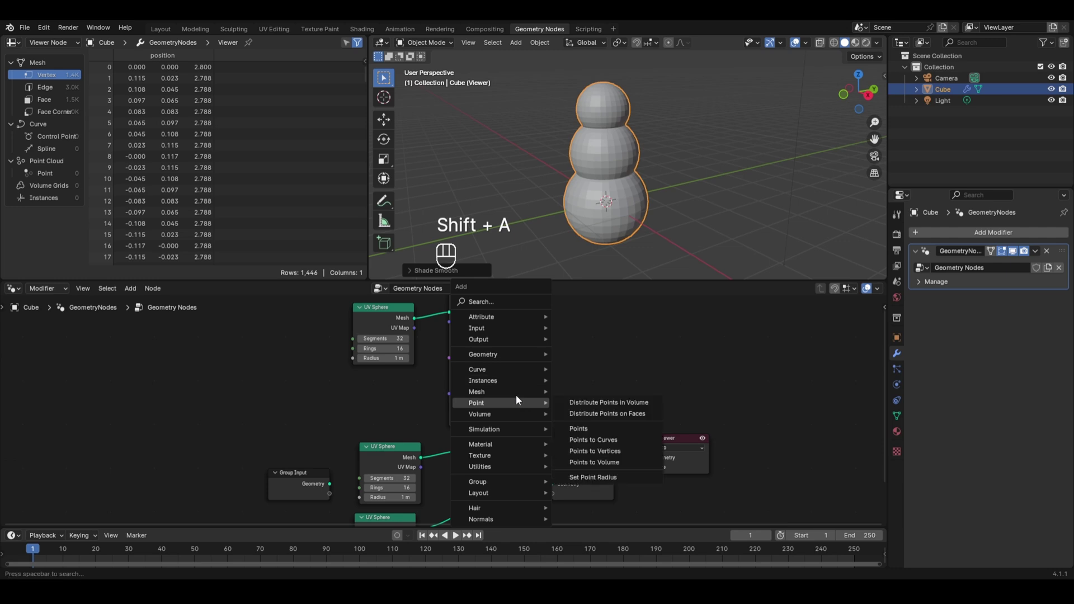
mouse_move(596, 415)
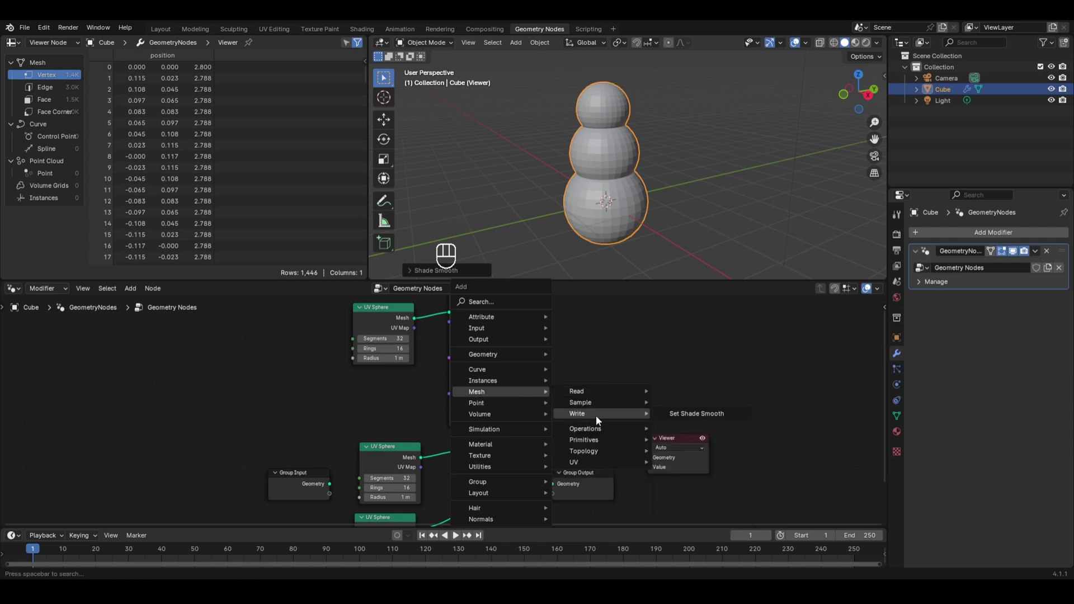
click(697, 414)
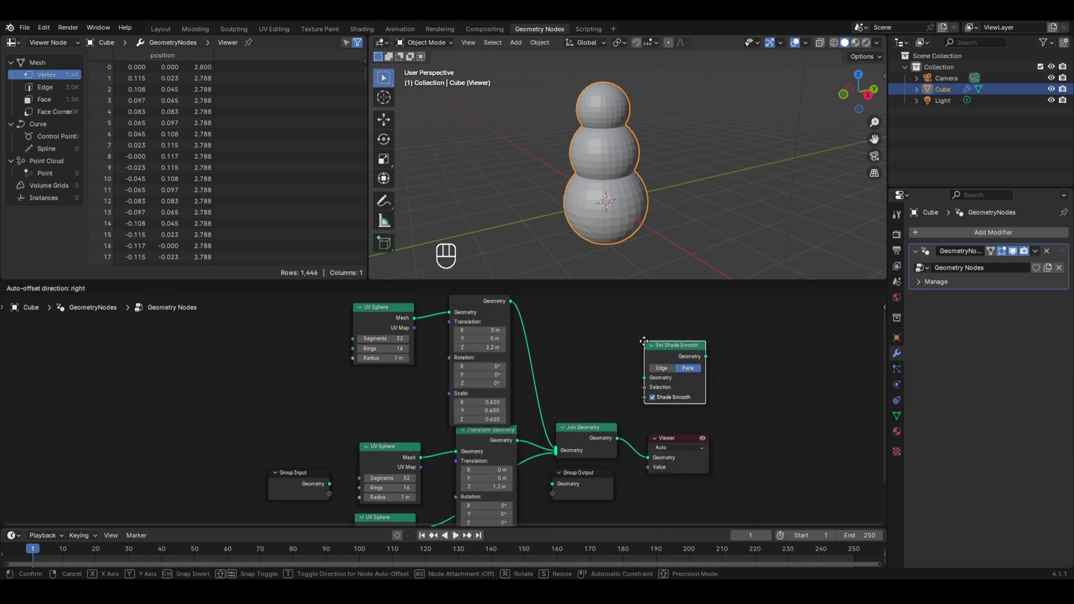
click(617, 340)
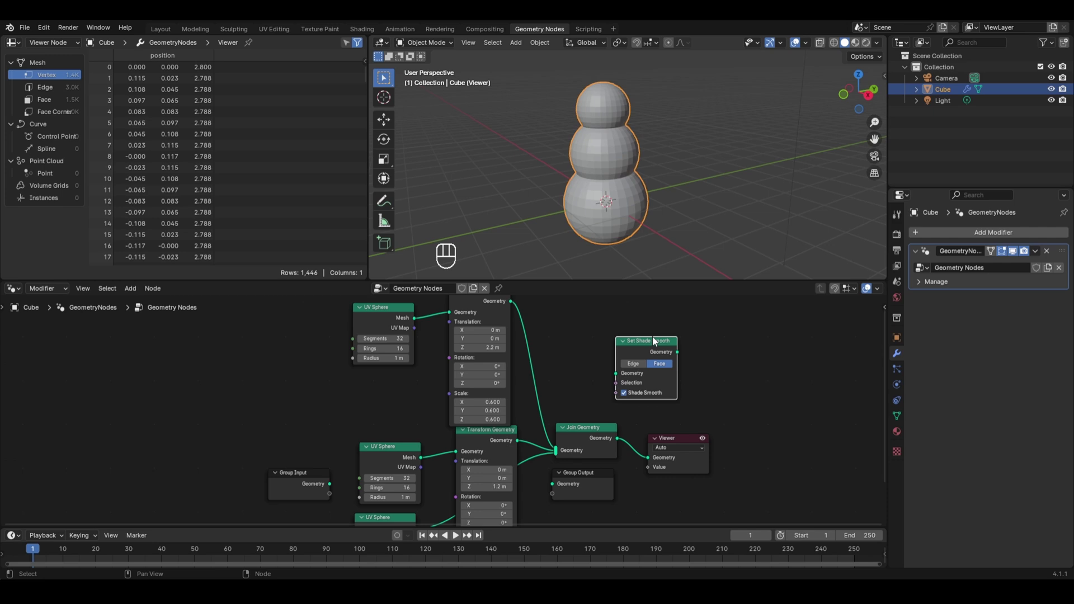
drag(647, 342, 684, 416)
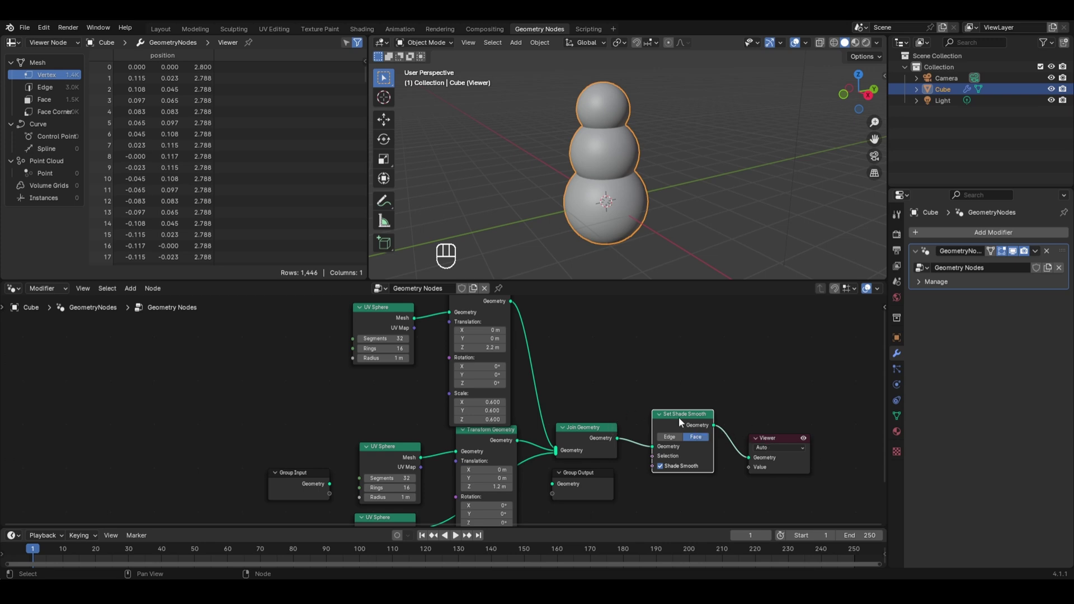
- Detach the Set Shade Smooth node and insert it between the middle sphere's Transform Geometry node and Join Geometry
key(alt)
alt+drag(677, 417, 661, 346)
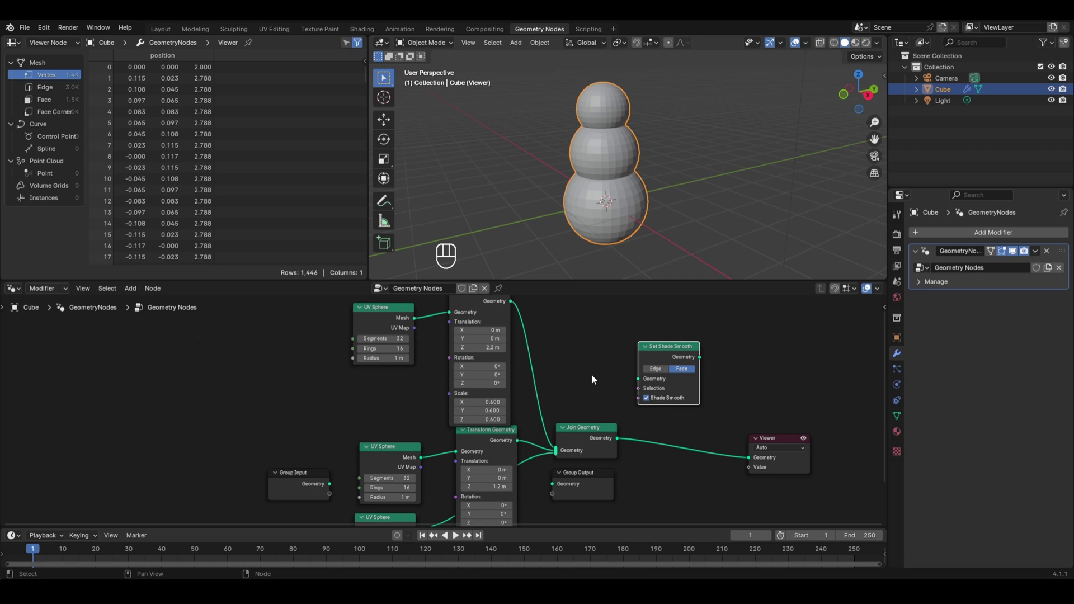
middle_drag(592, 374, 578, 339)
drag(368, 423, 364, 416)
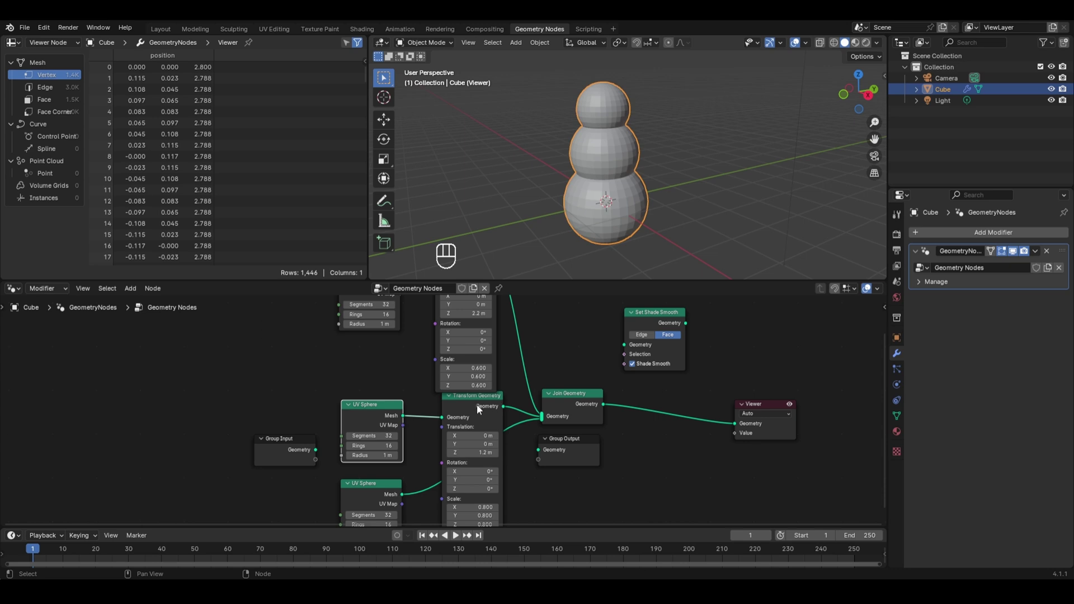
drag(474, 404, 450, 408)
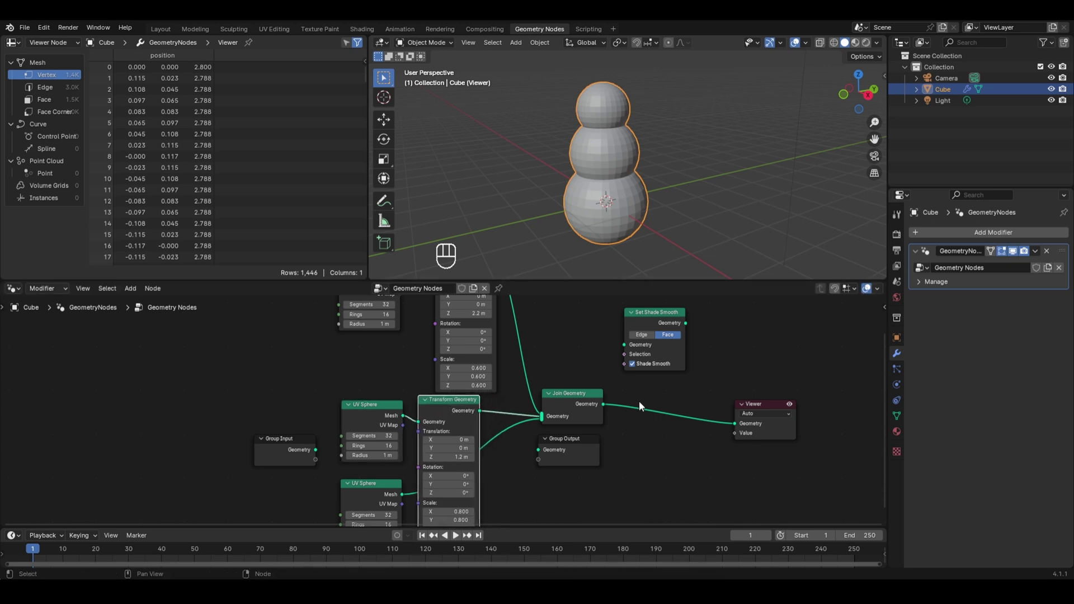
click(652, 313)
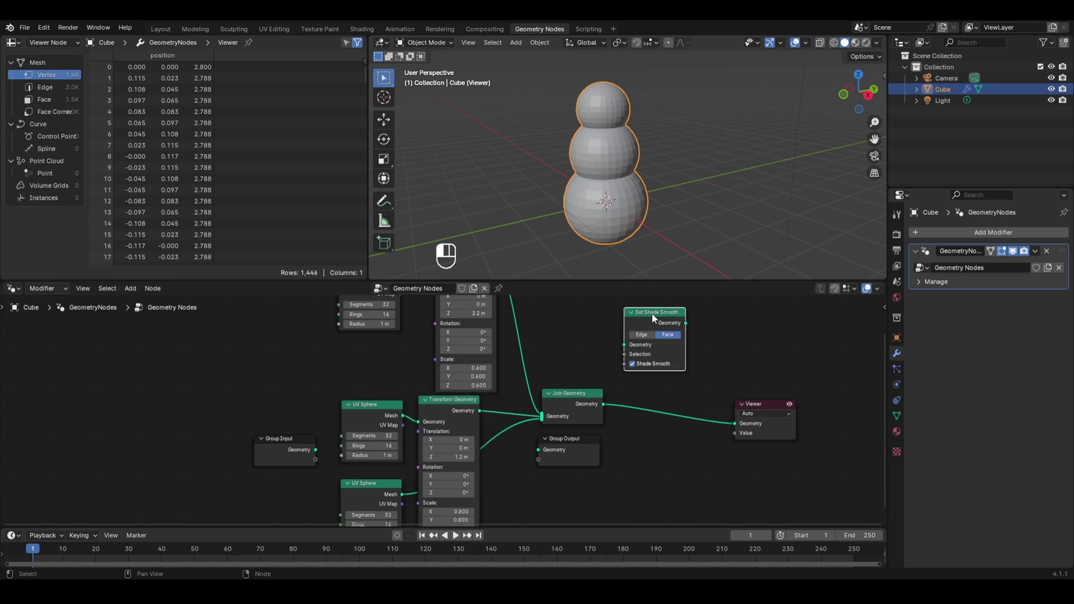
drag(653, 314, 527, 380)
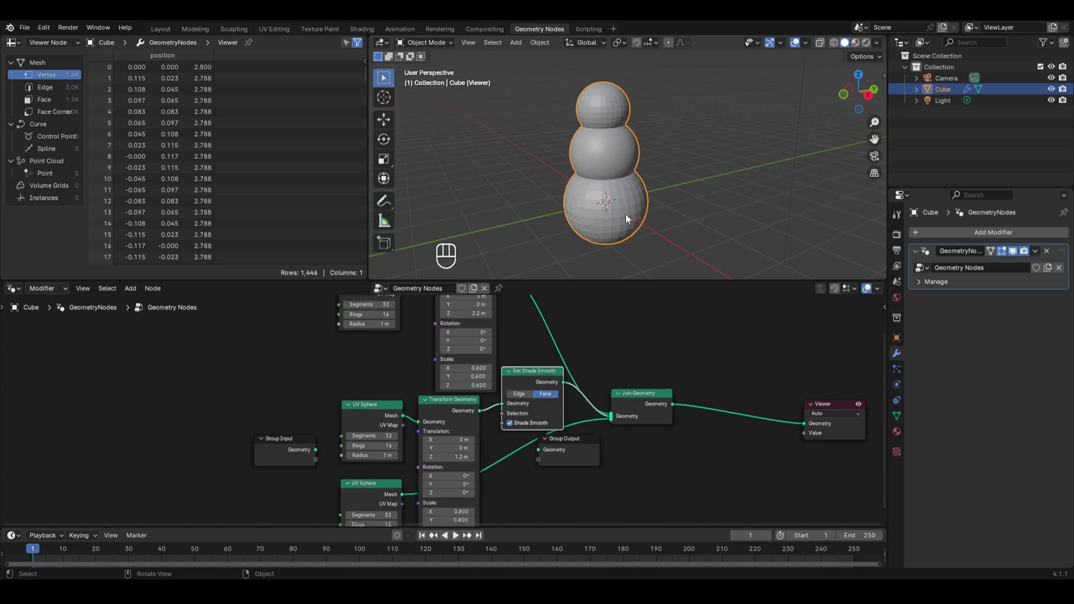
- Detach Set Shade Smooth from the middle sphere's branch and reinsert it between the Join Geometry and Viewer nodes
middle_drag(565, 143, 627, 263)
scroll(644, 327, down, 2)
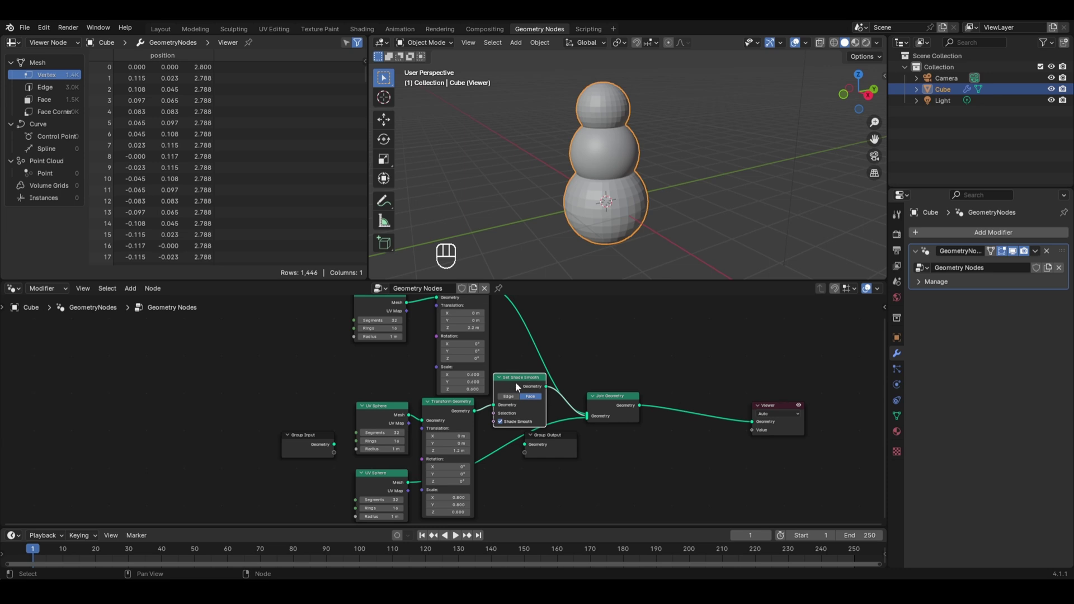
key(alt)
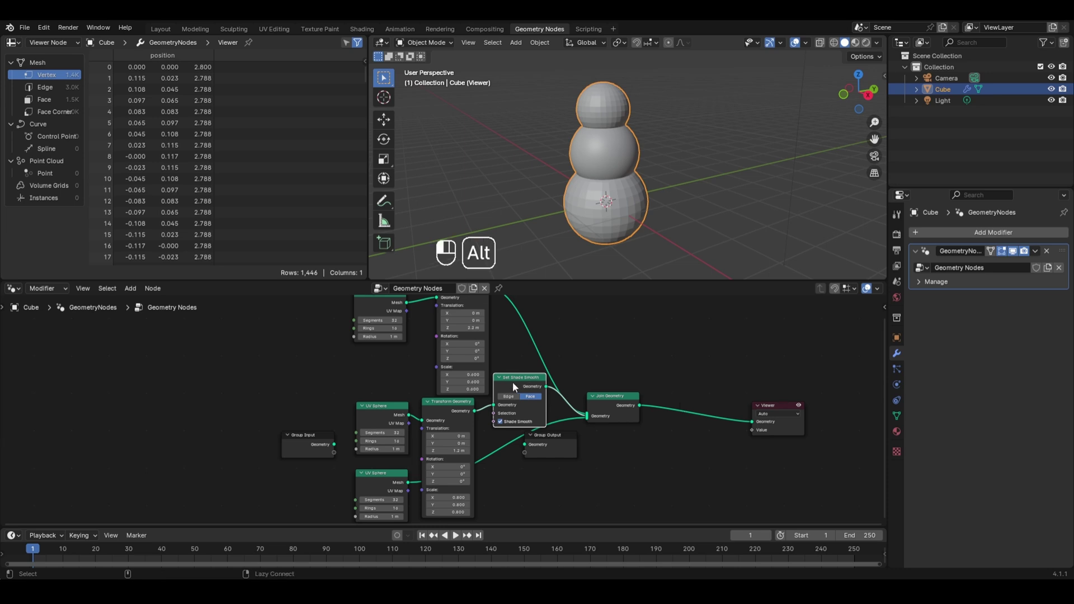
alt+drag(513, 381, 687, 393)
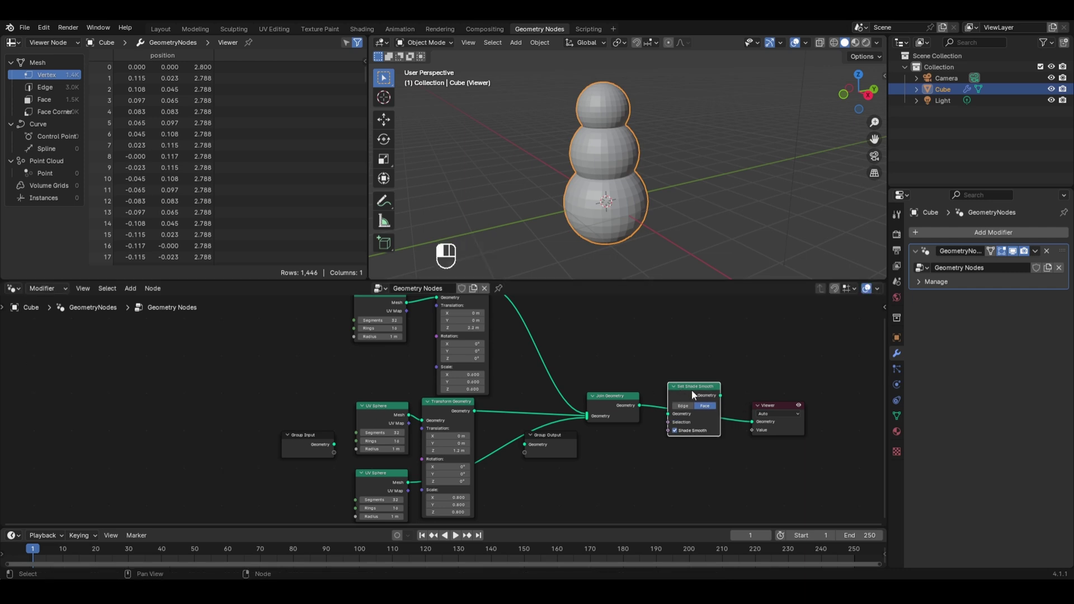
drag(692, 395, 695, 394)
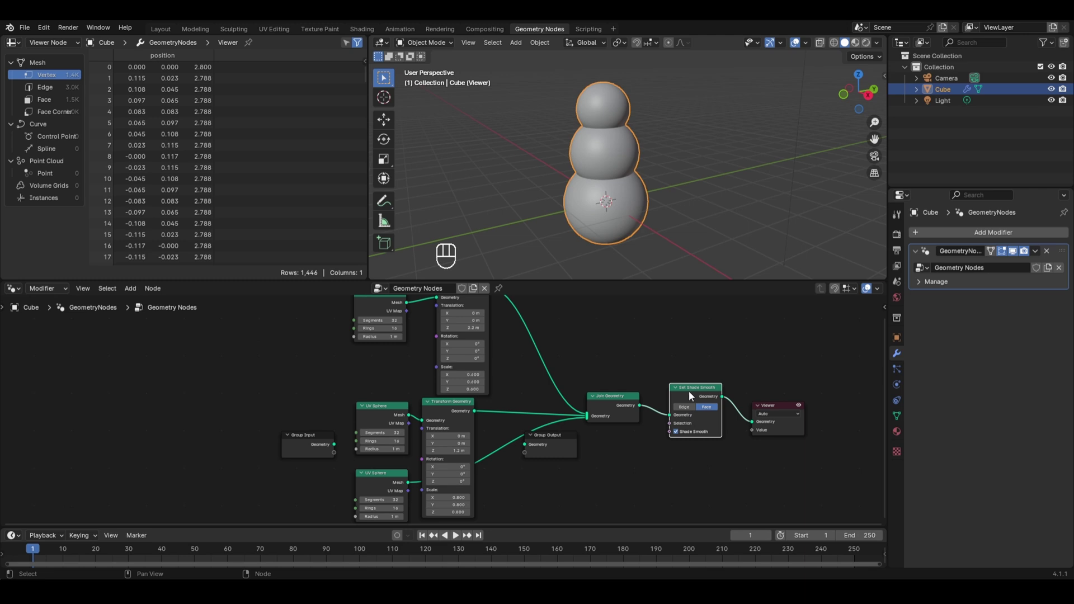
- Add a Set Material node and insert it between the Set Shade Smooth and Viewer nodes
middle_drag(684, 390, 482, 392)
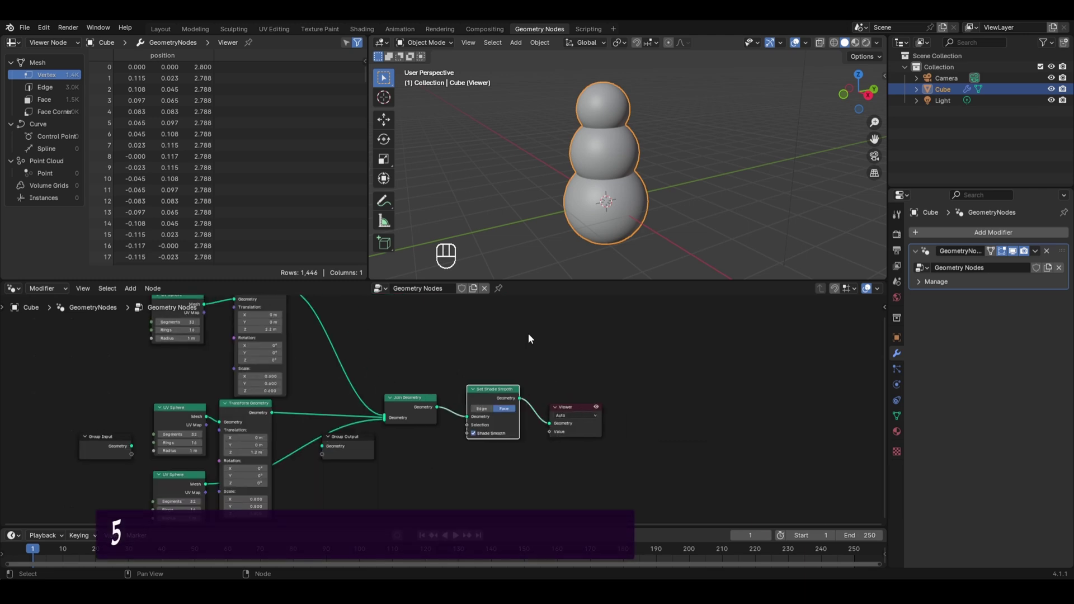
key(shift+a)
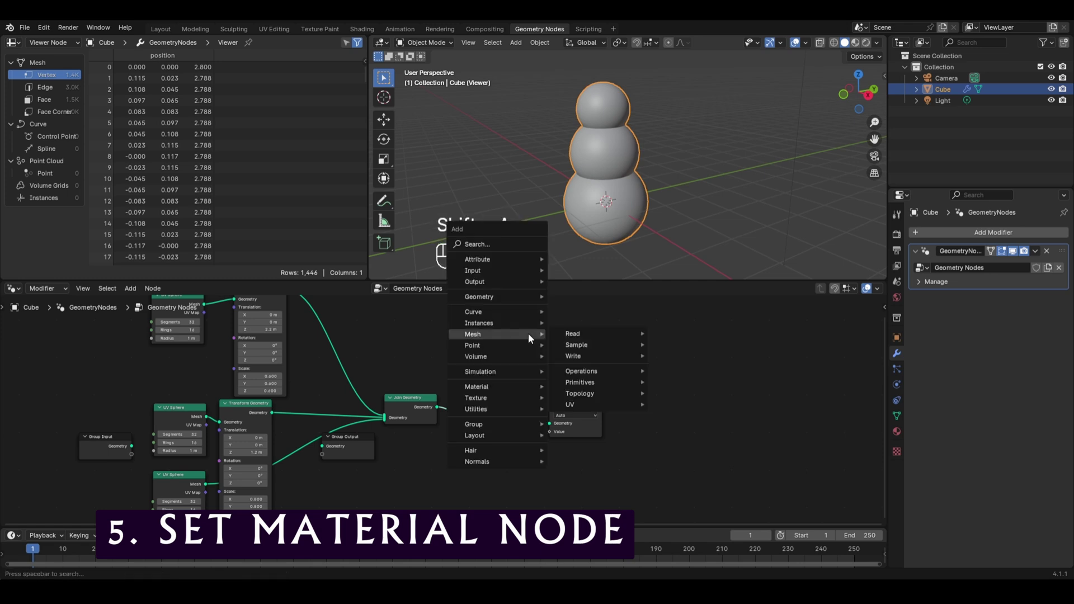
mouse_move(510, 387)
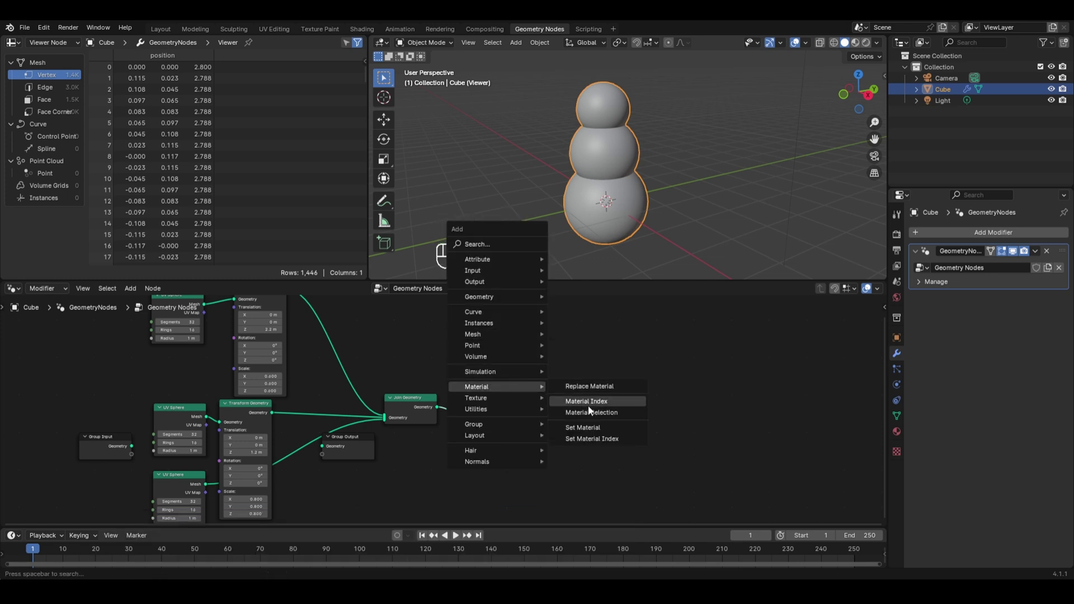
click(582, 428)
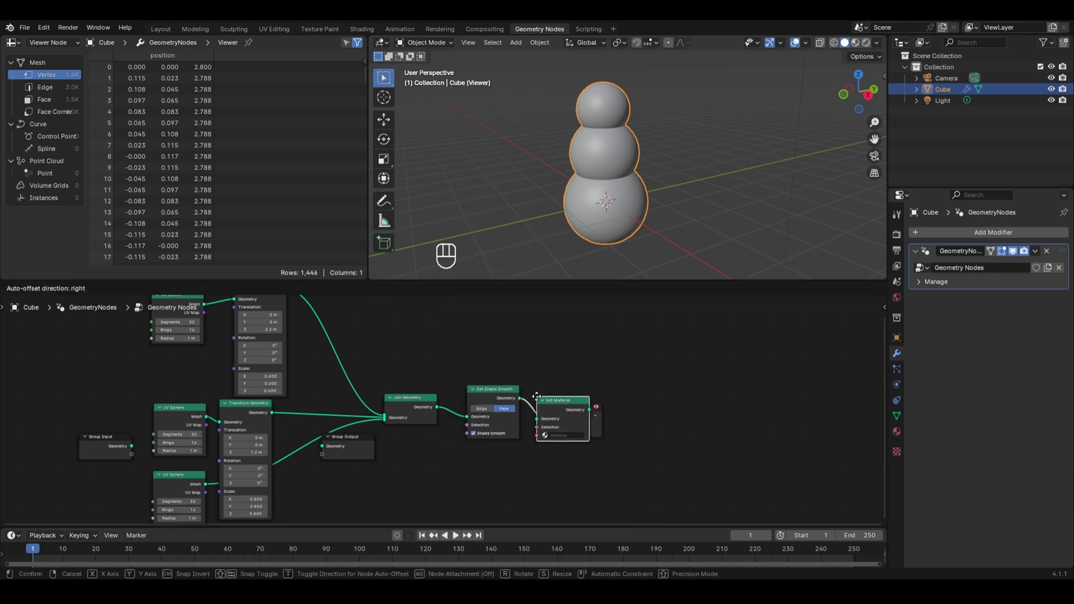
click(536, 395)
scroll(585, 422, up, 3)
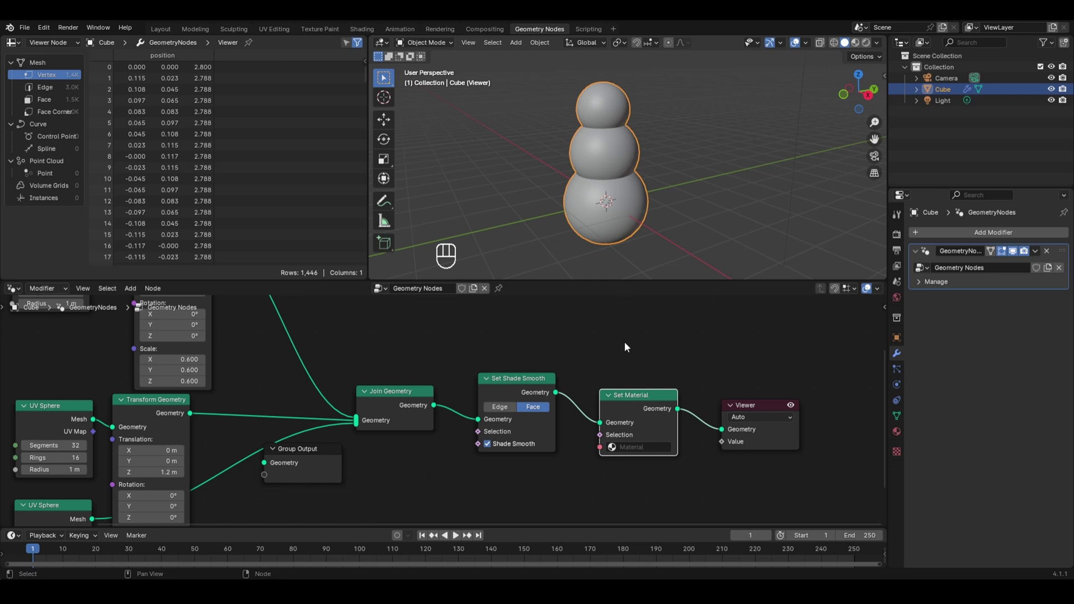
- Rename the cube's material Snow and set its base color to violet with hue 0.667, saturation 0.638 and value 0.800
click(897, 432)
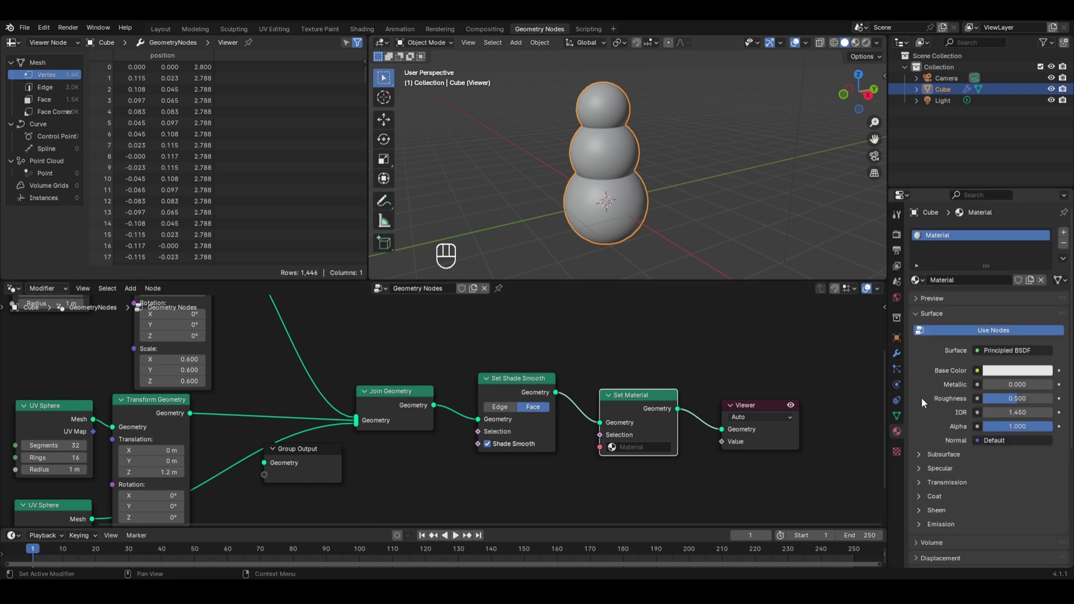
click(898, 354)
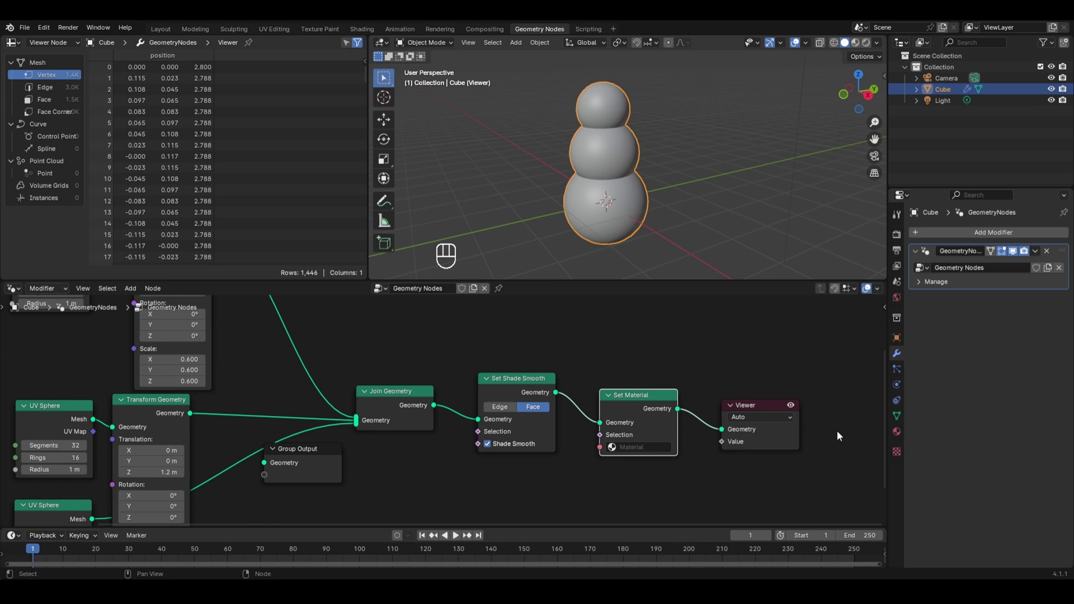
click(894, 436)
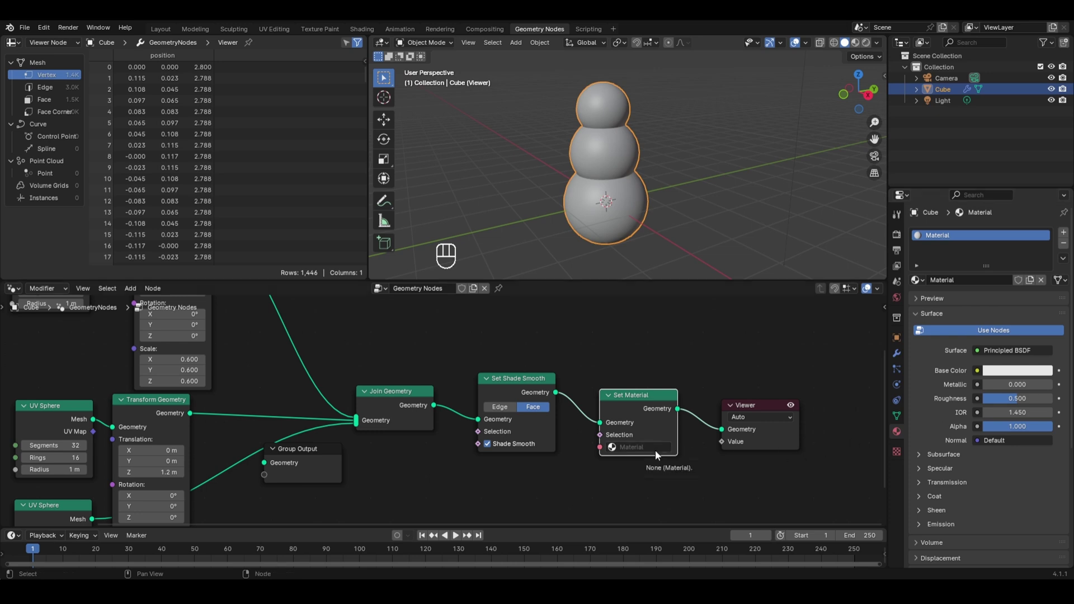
double_click(951, 281)
text(Snow)
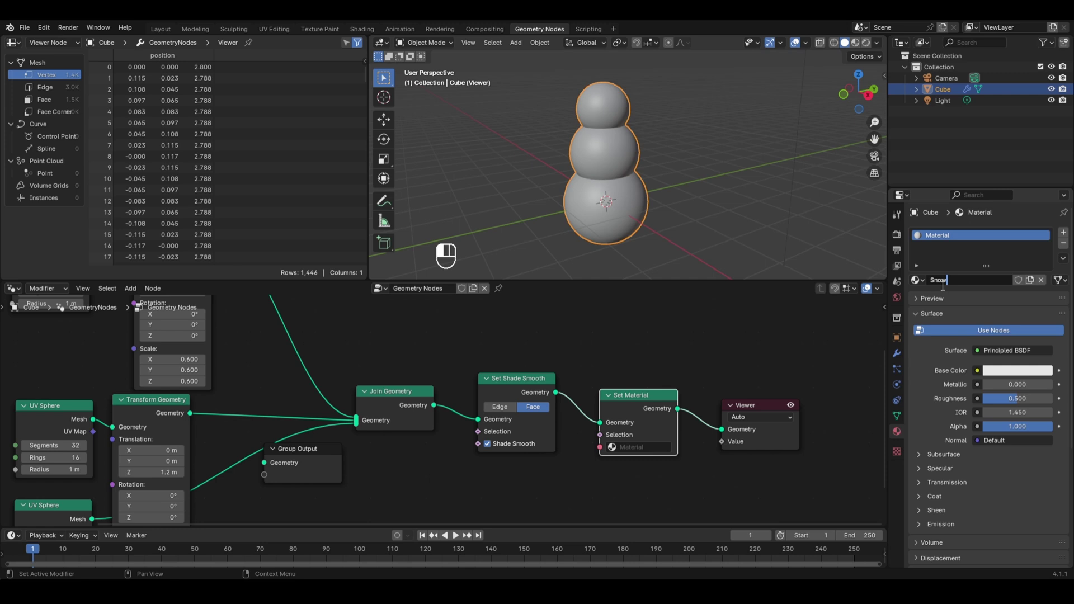
key(Return)
click(1000, 370)
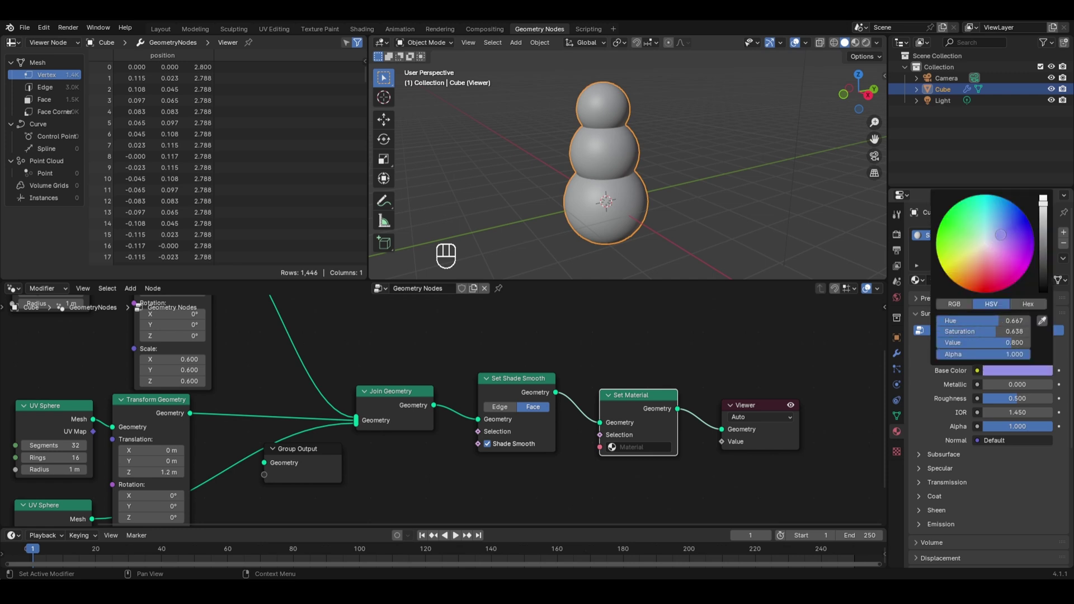
- Save the file with the 3D view in rendered shading, and assign the Snow material in the Set Material node
click(866, 45)
key(ctrl+s)
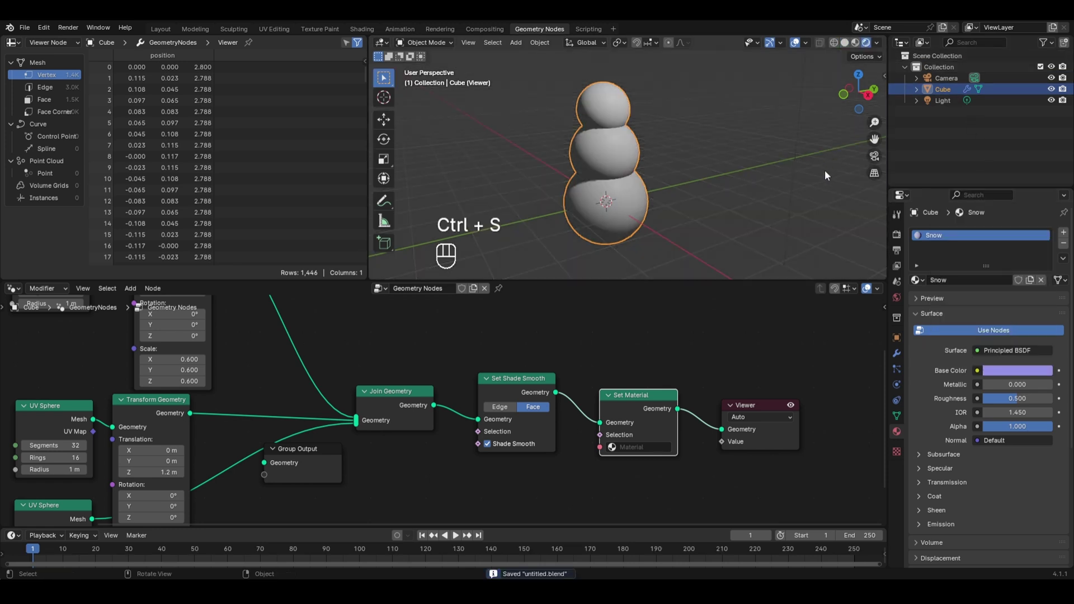
click(641, 446)
click(638, 464)
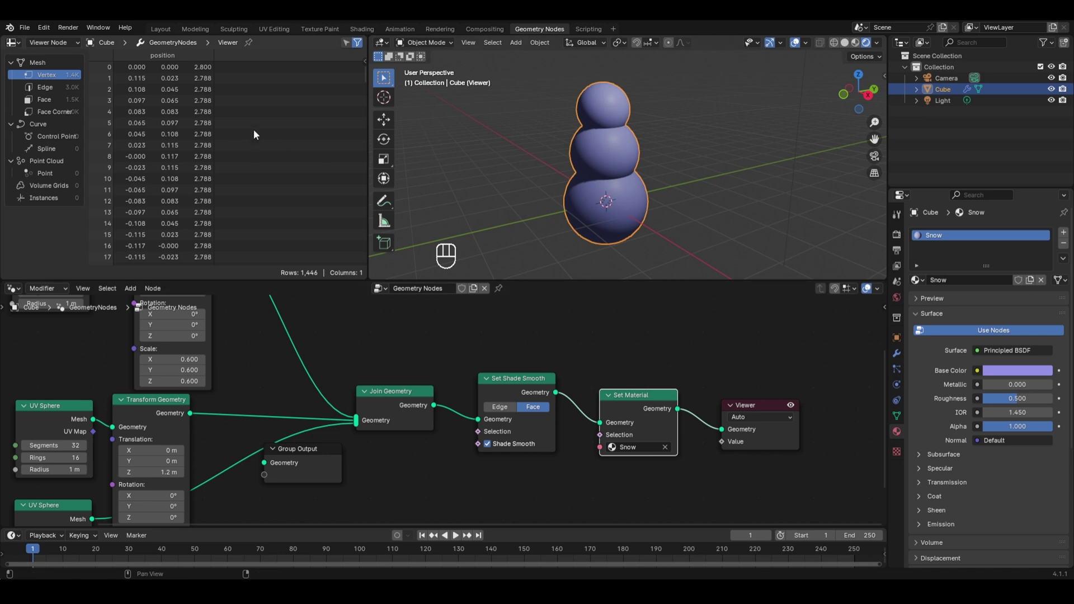
- Change the spreadsheet area into a Shader Editor, with its sidebar hidden and its area widened towards the 3D view
click(12, 43)
click(53, 146)
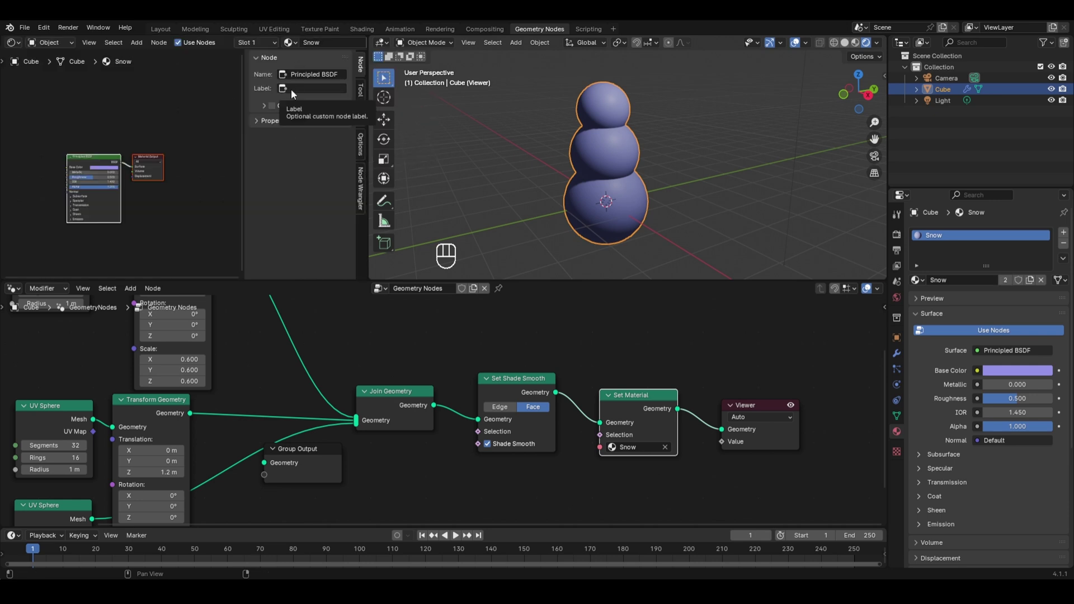
key(n)
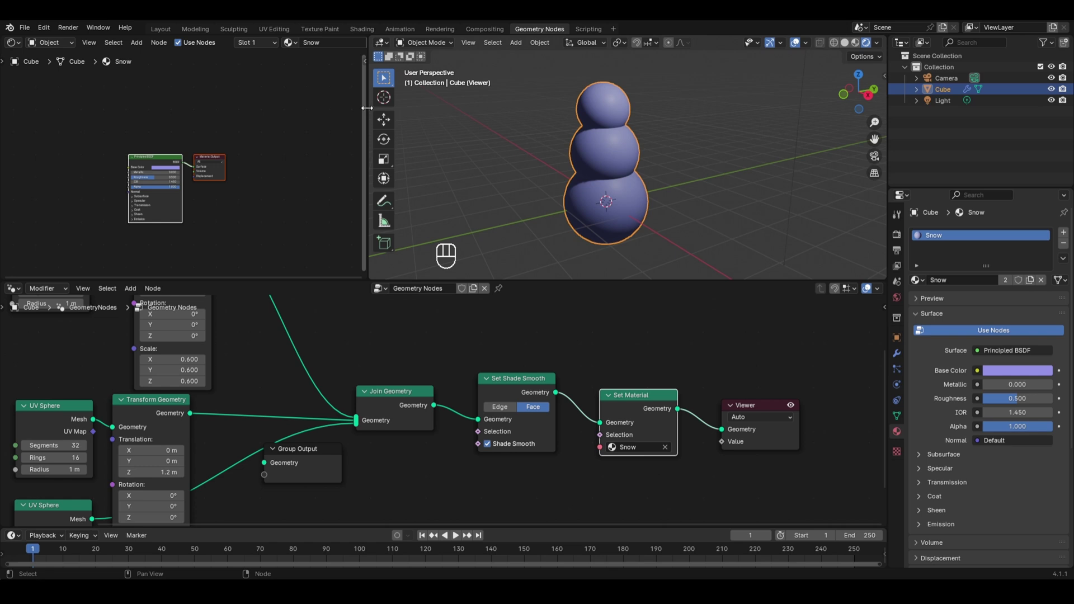
drag(366, 108, 480, 108)
key(Home)
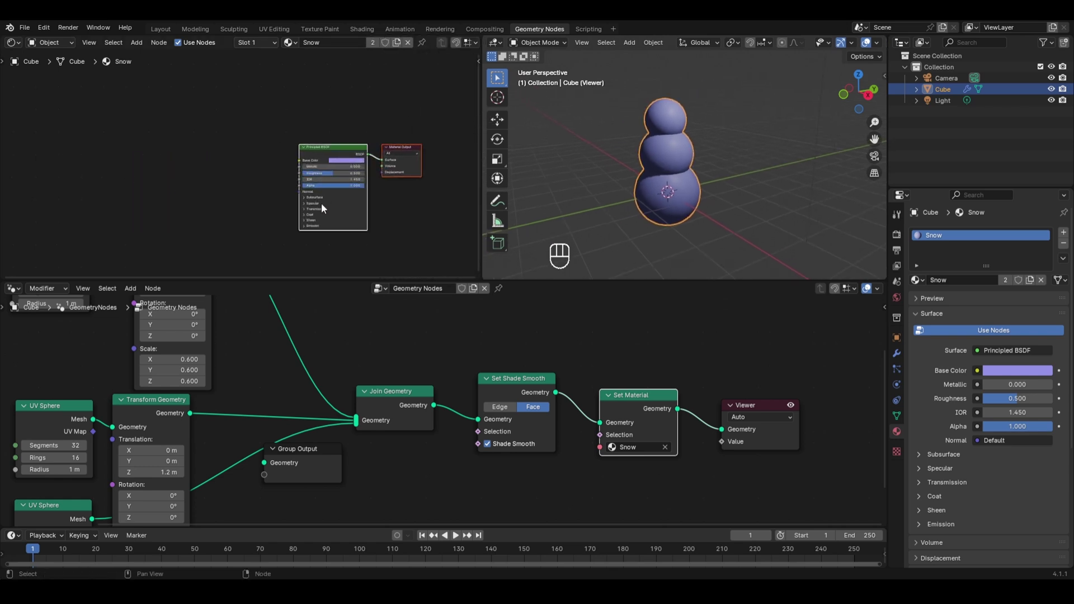
scroll(321, 203, up, 1)
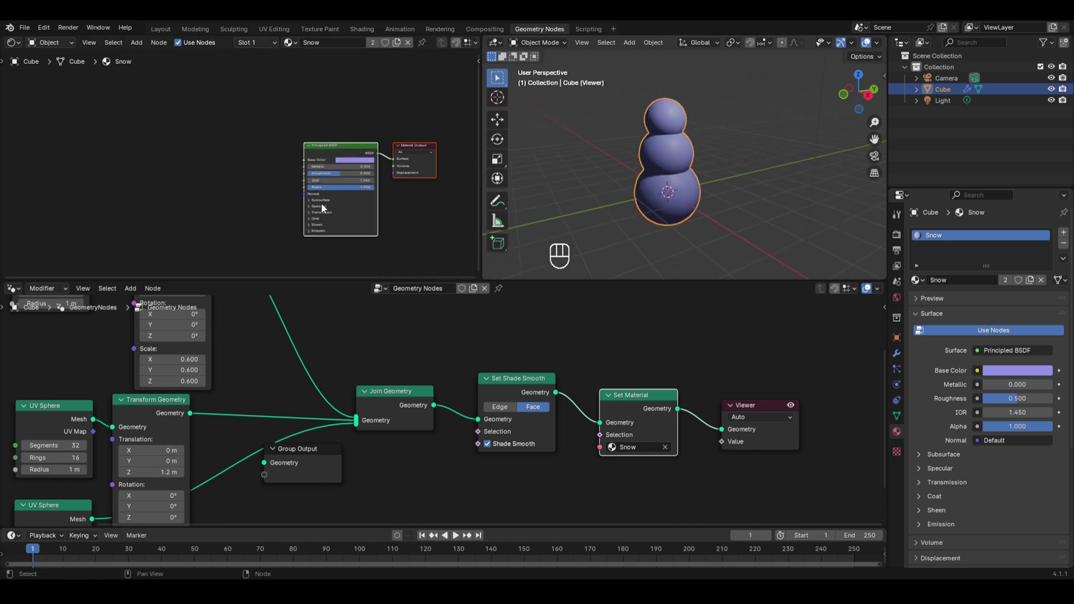
- Add a Noise Texture to the Snow material with linked Mapping and Texture Coordinate nodes ahead of it
key(shift+a)
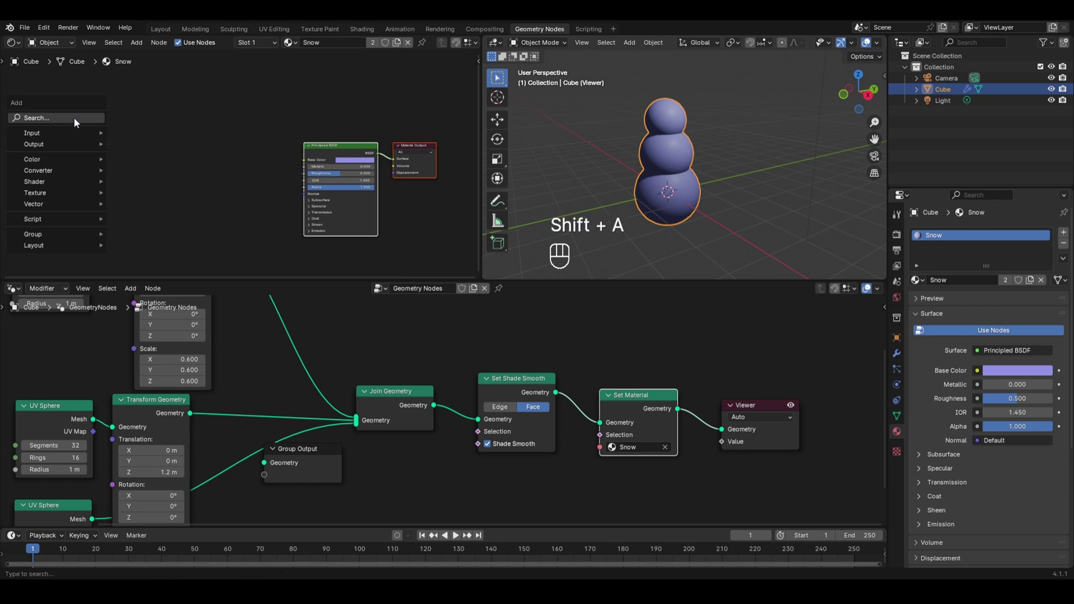
mouse_move(71, 194)
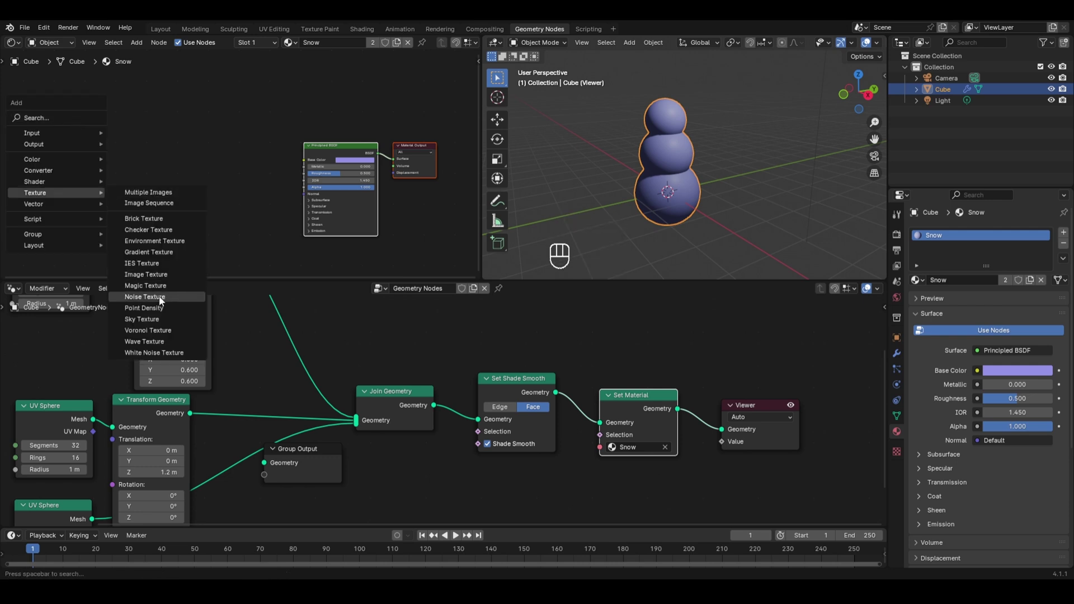
click(145, 297)
click(173, 155)
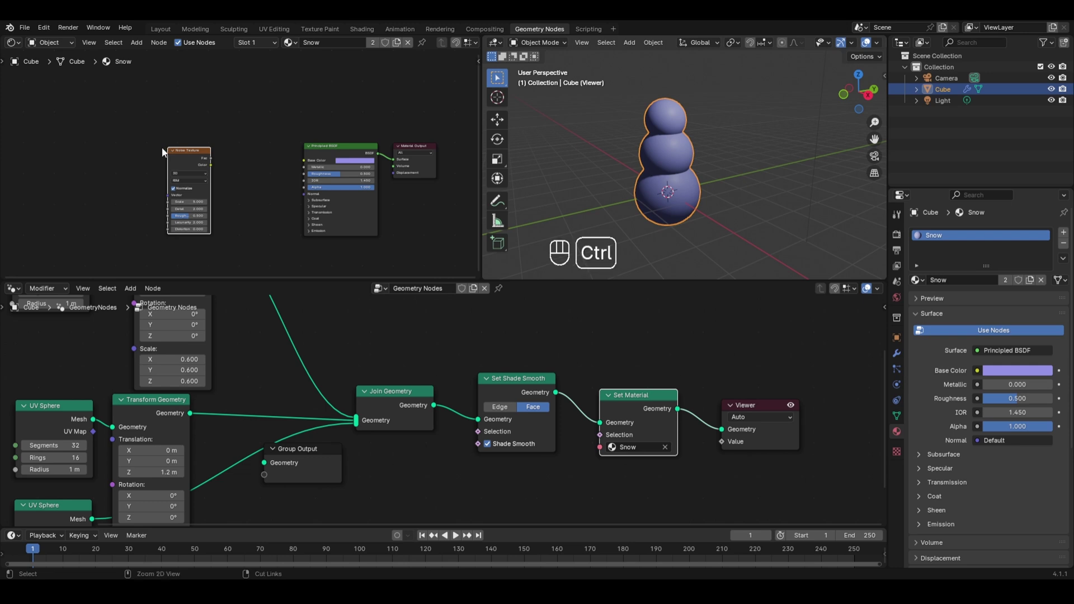
key(ctrl+t)
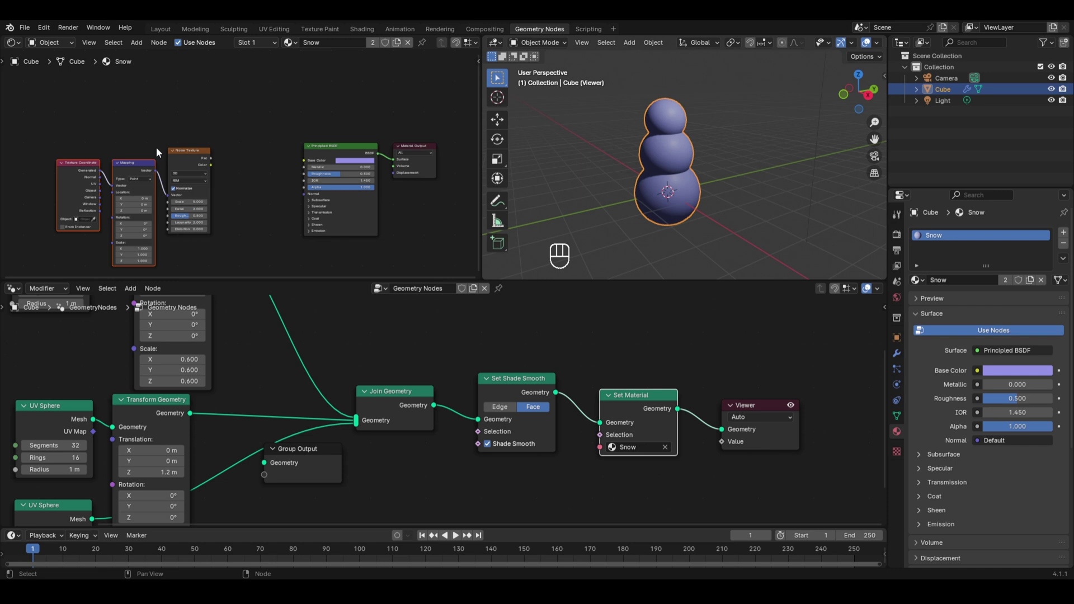
- Connect the Object texture coordinates to the Mapping node's Vector input and preview the Noise Texture on the snowman
scroll(156, 147, up, 2)
middle_drag(83, 201, 197, 200)
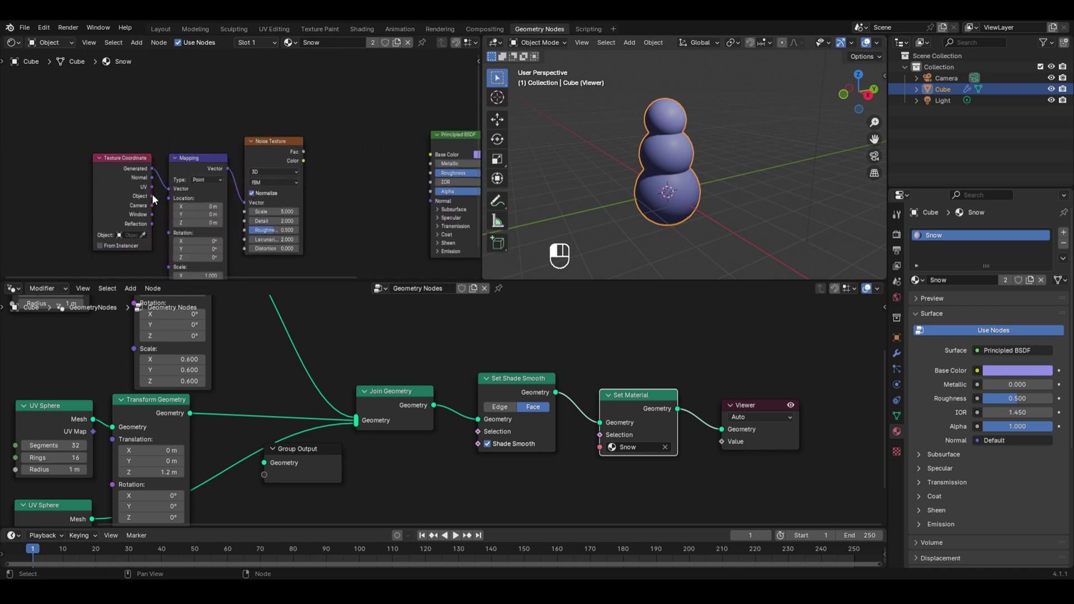
drag(153, 194, 166, 190)
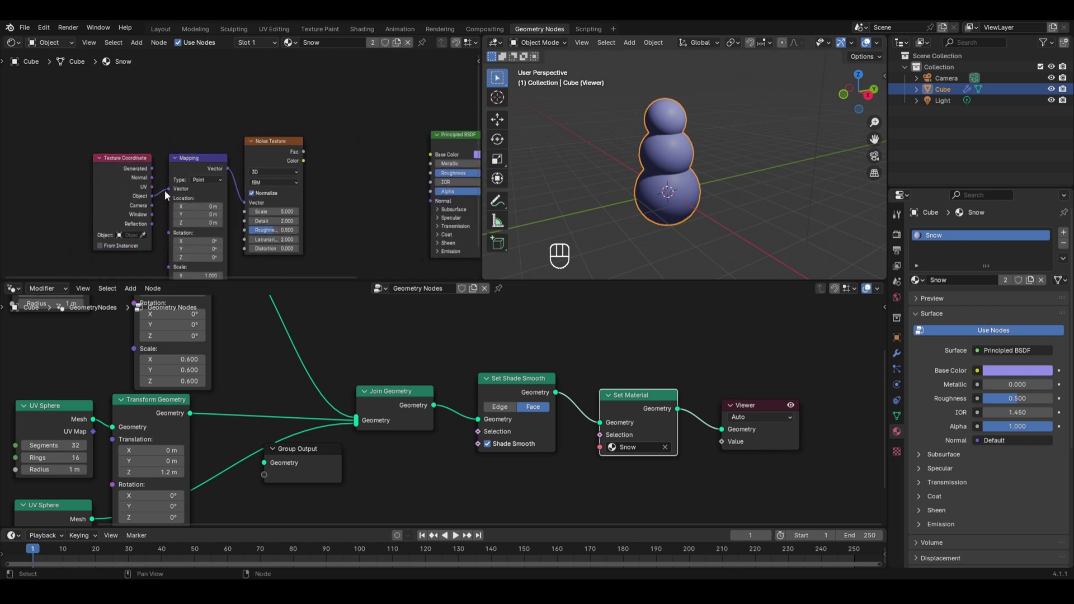
ctrl+shift+click(264, 146)
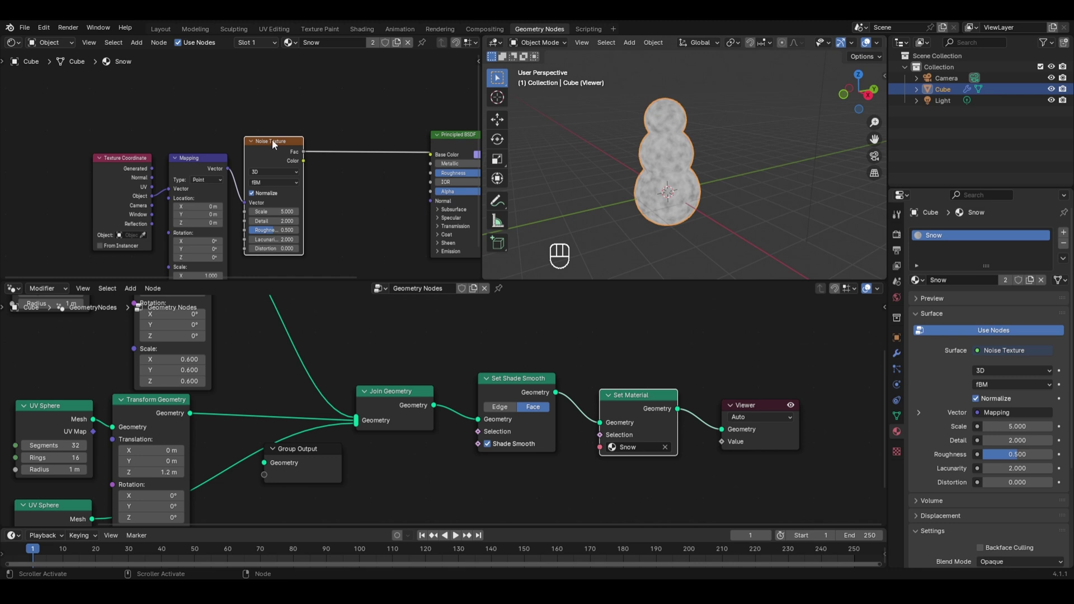
- Move the Noise Texture node higher and place a duplicate of it directly below
drag(270, 150, 270, 102)
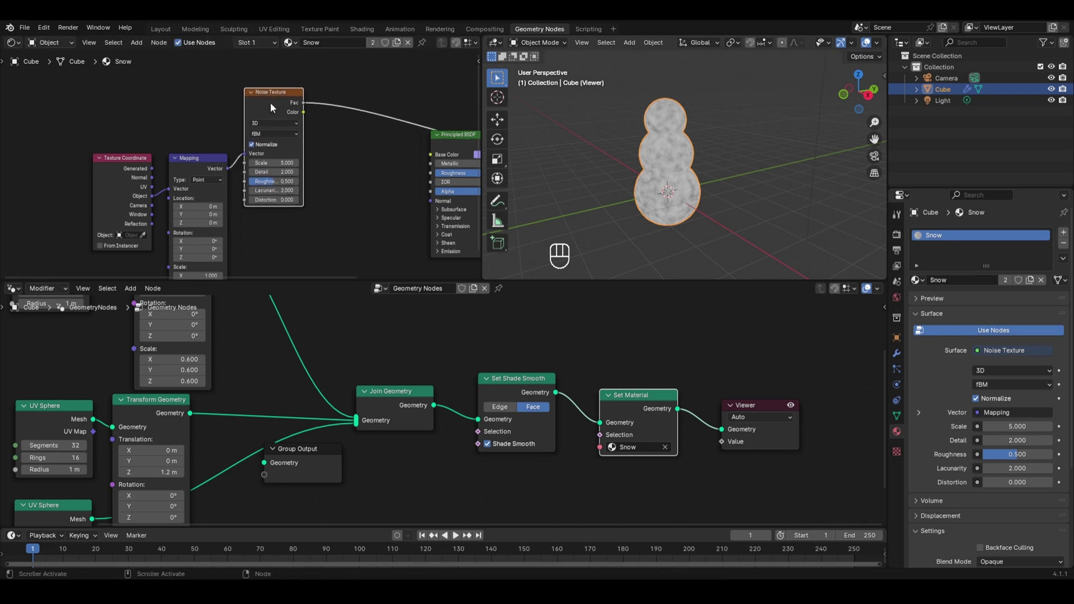
key(shift+d)
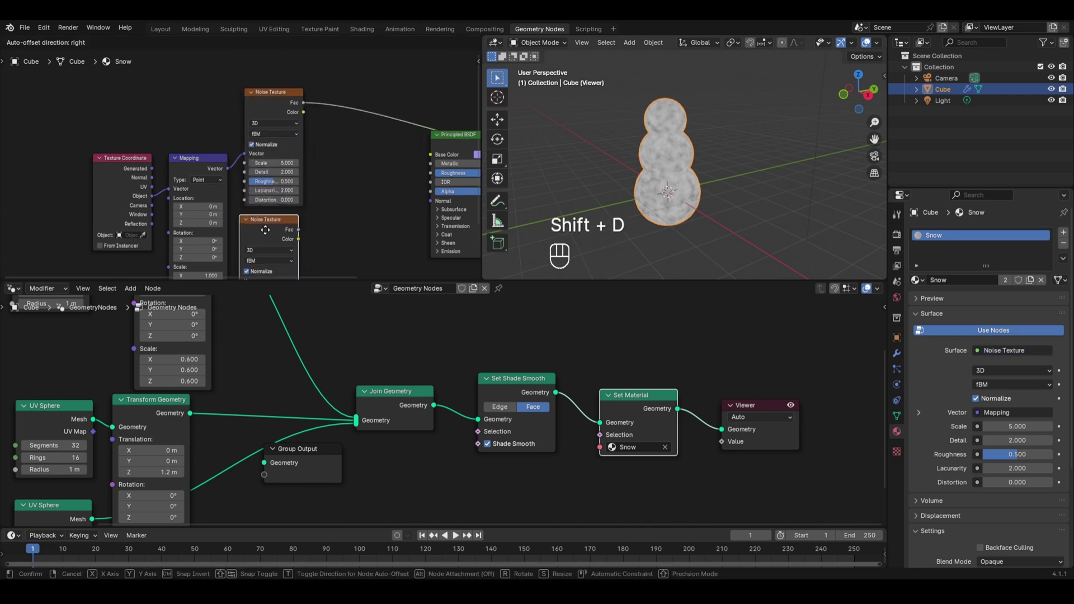
click(266, 229)
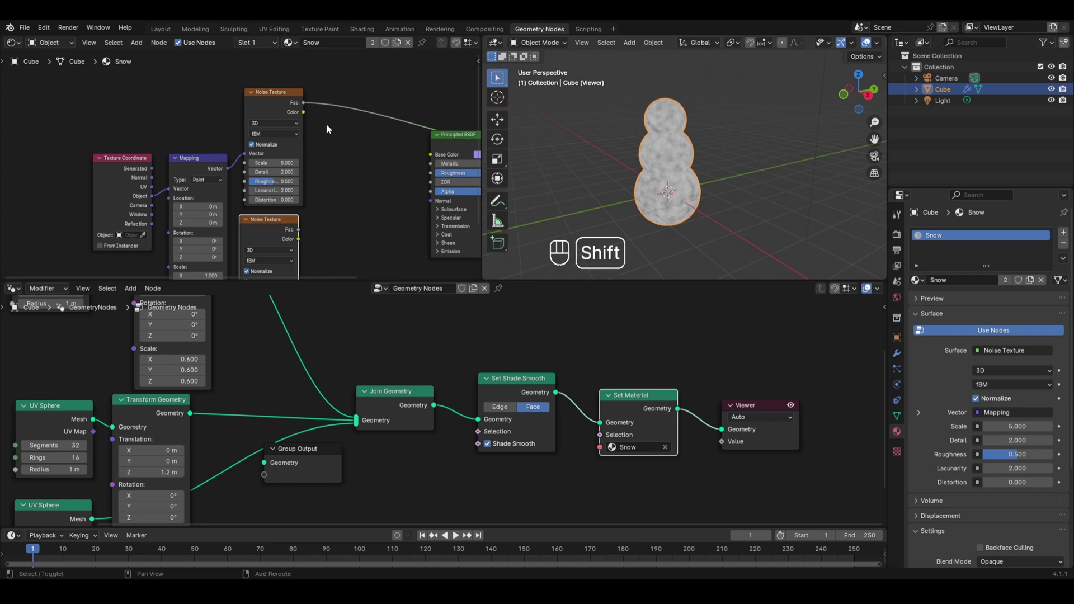
- Add a Mix Color node, connect the upper and lower noise colors to A and B, and preview the mix
key(shift+a)
mouse_move(307, 95)
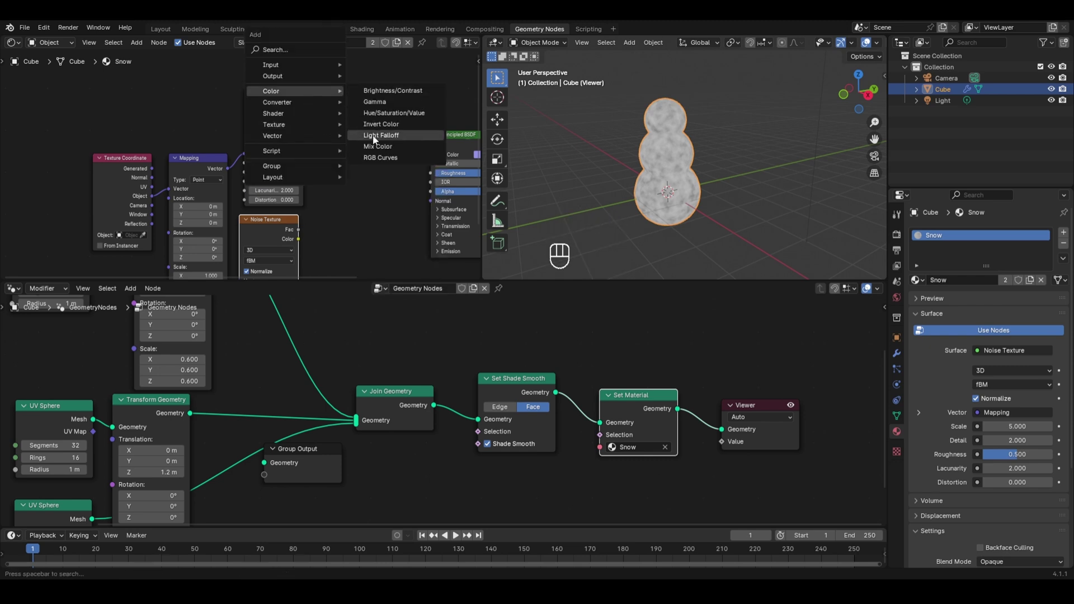
click(354, 146)
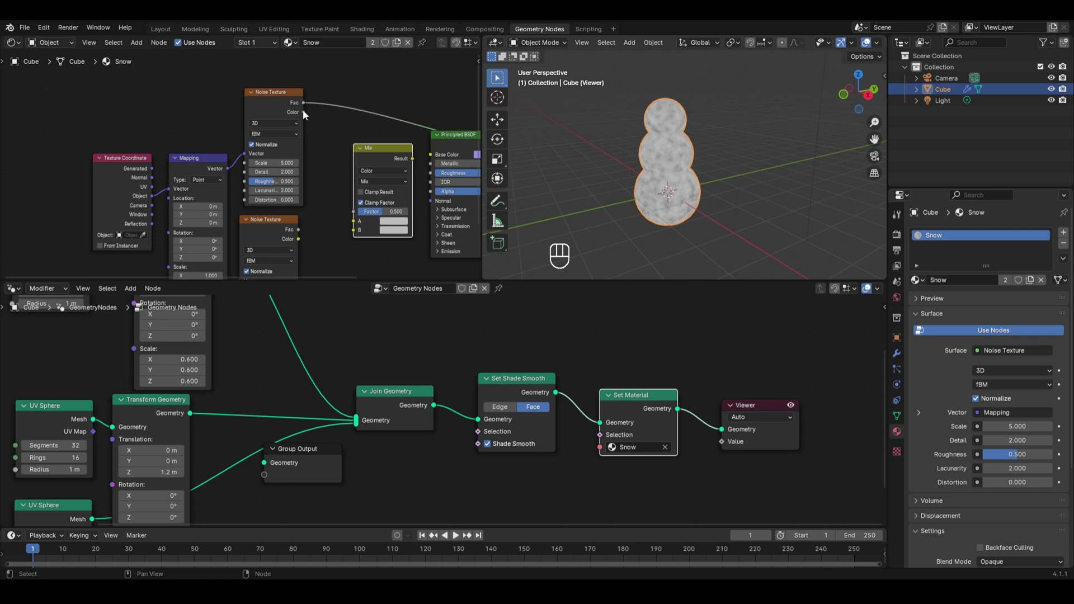
drag(303, 111, 345, 216)
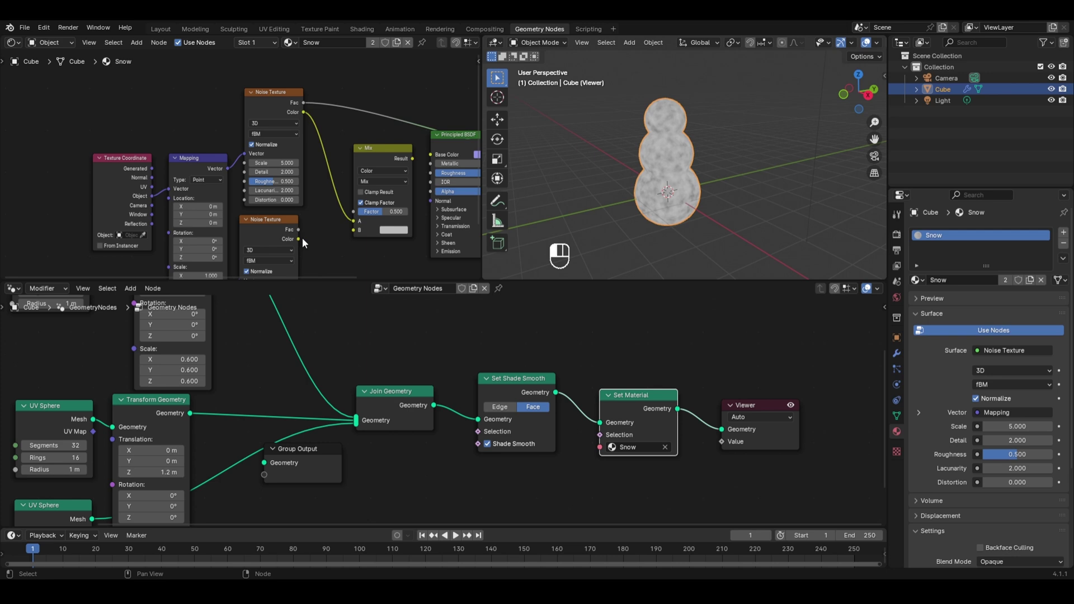
drag(300, 238, 348, 226)
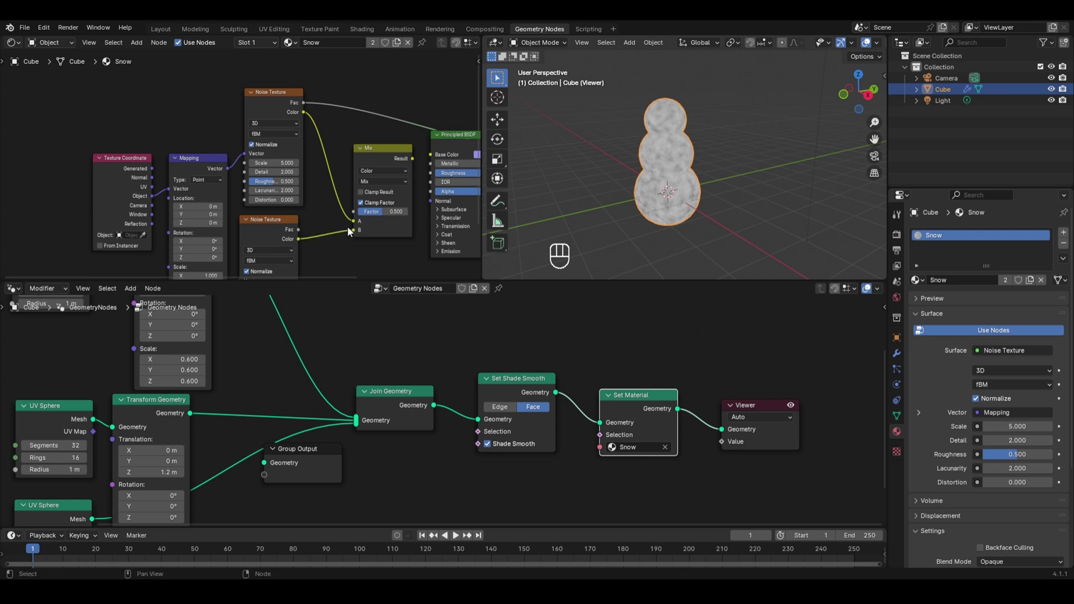
ctrl+shift+click(374, 153)
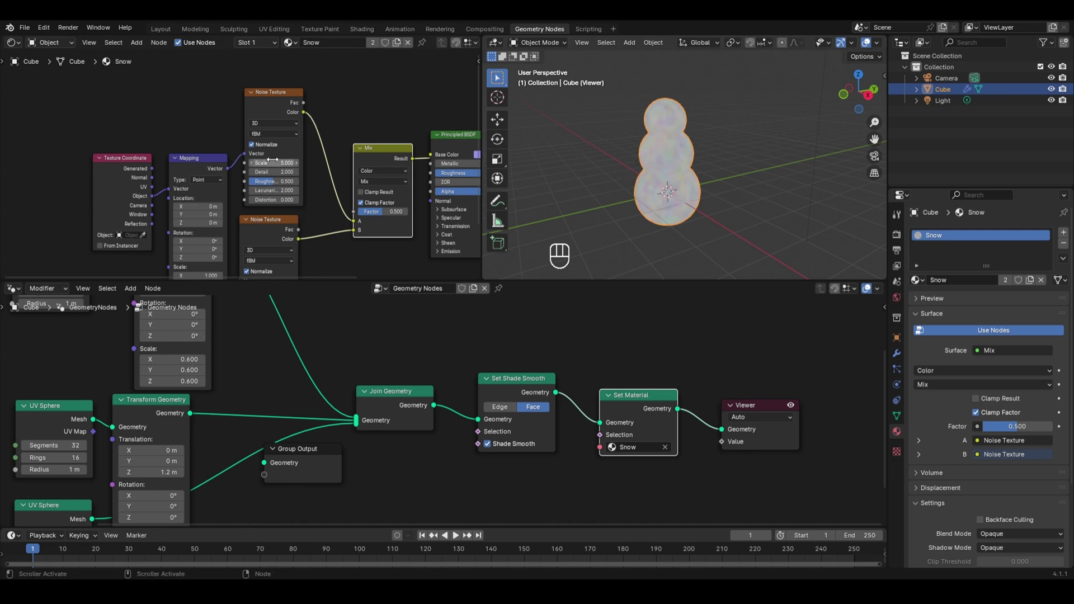
- Set the lower Noise Texture's scale to 500
middle_drag(306, 168, 320, 100)
click(291, 221)
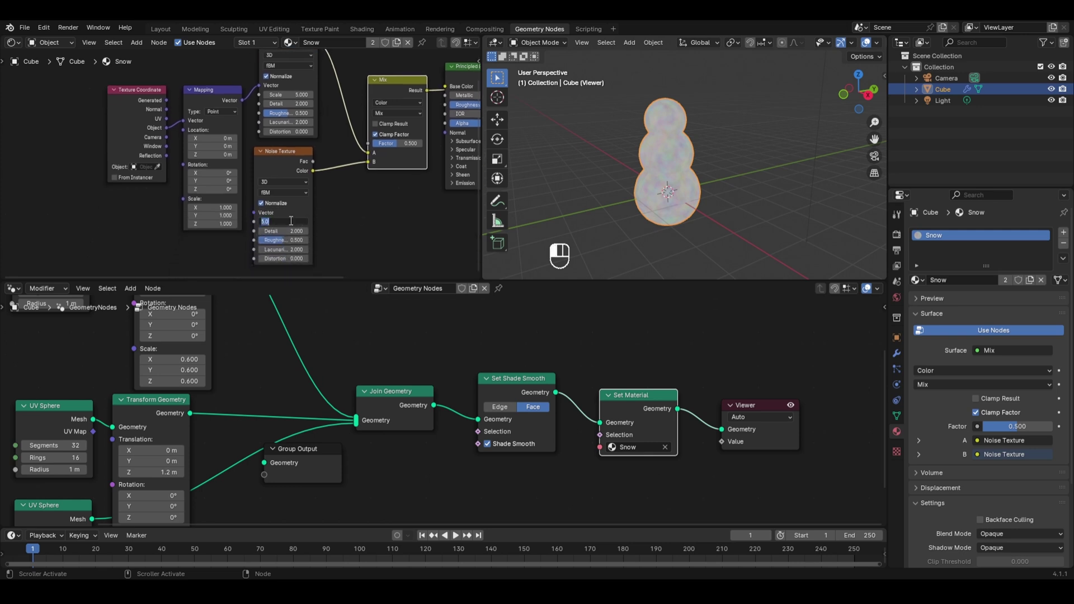
text(100)
key(Return)
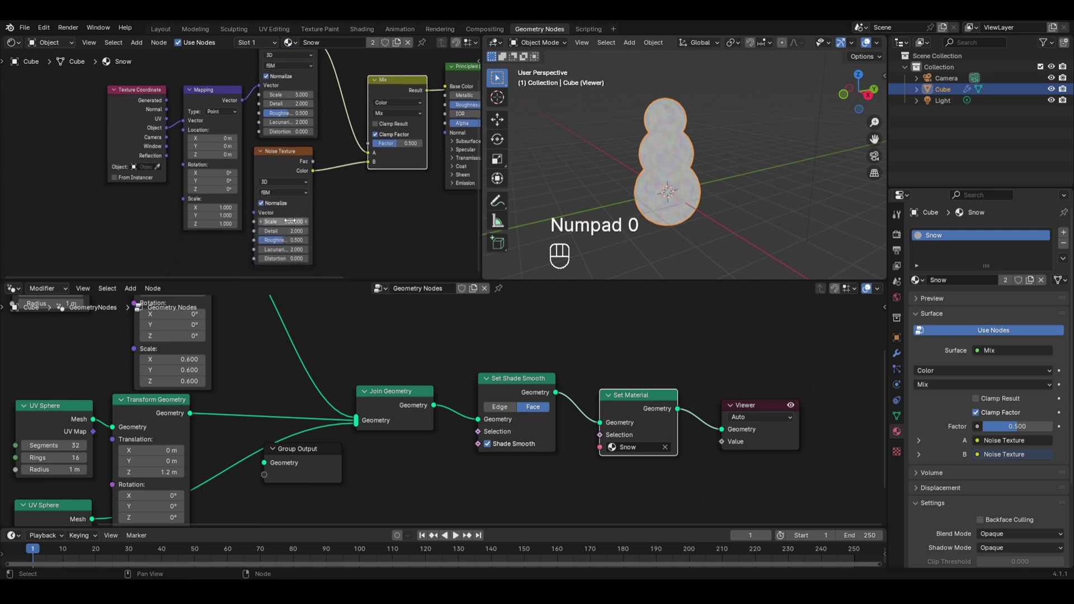
key(ctrl+s)
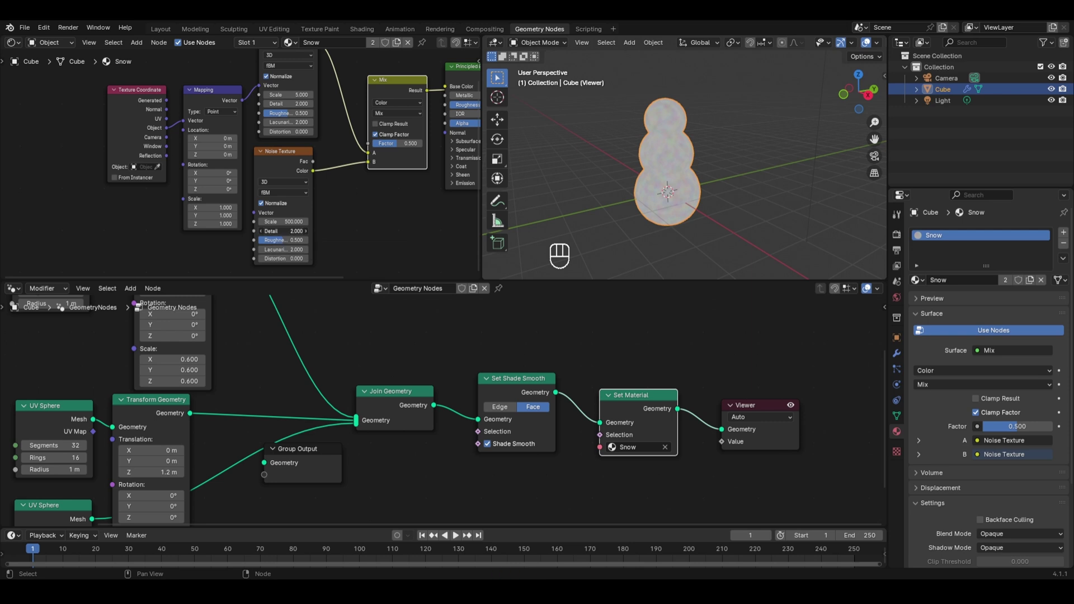
- Set the lower Noise Texture's detail and roughness to 0.1 each
click(285, 231)
text(0.1)
click(284, 240)
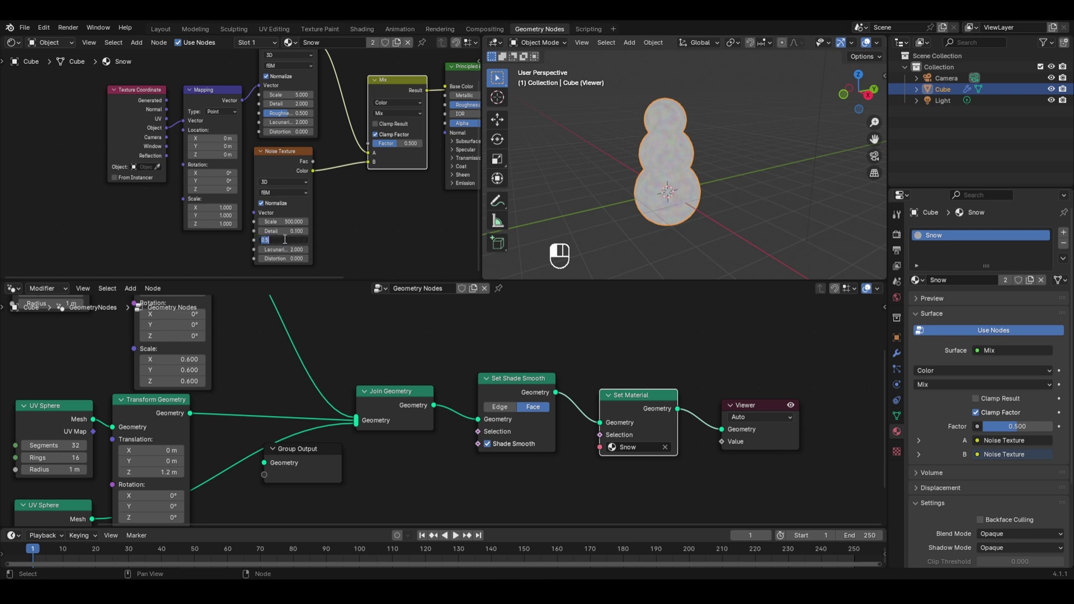
text(0.1)
key(Return)
- Set the Mix node's factor to 0.1
middle_drag(367, 192, 343, 219)
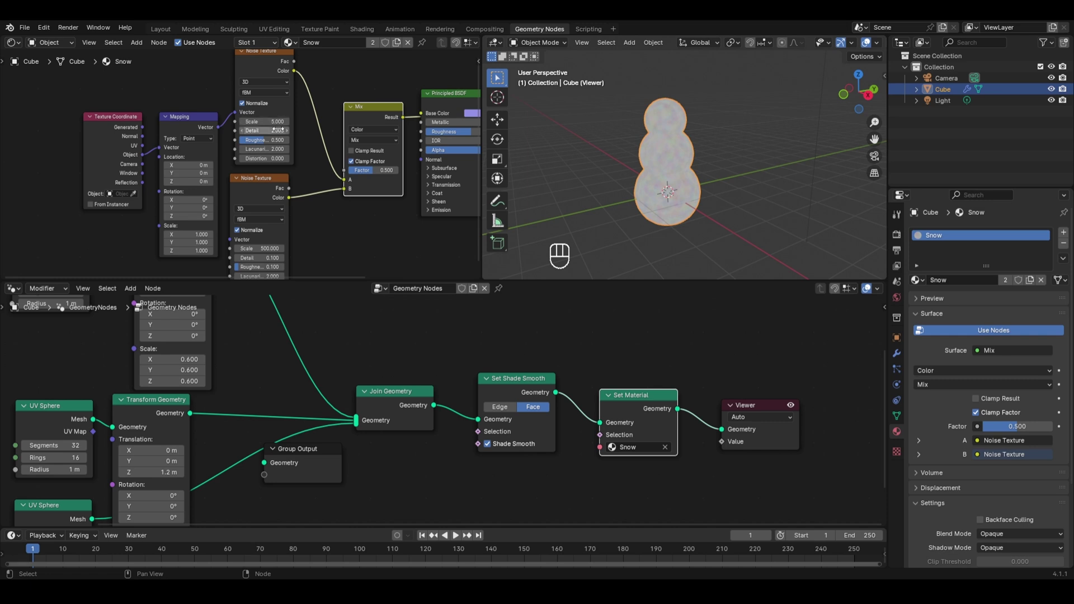
click(372, 171)
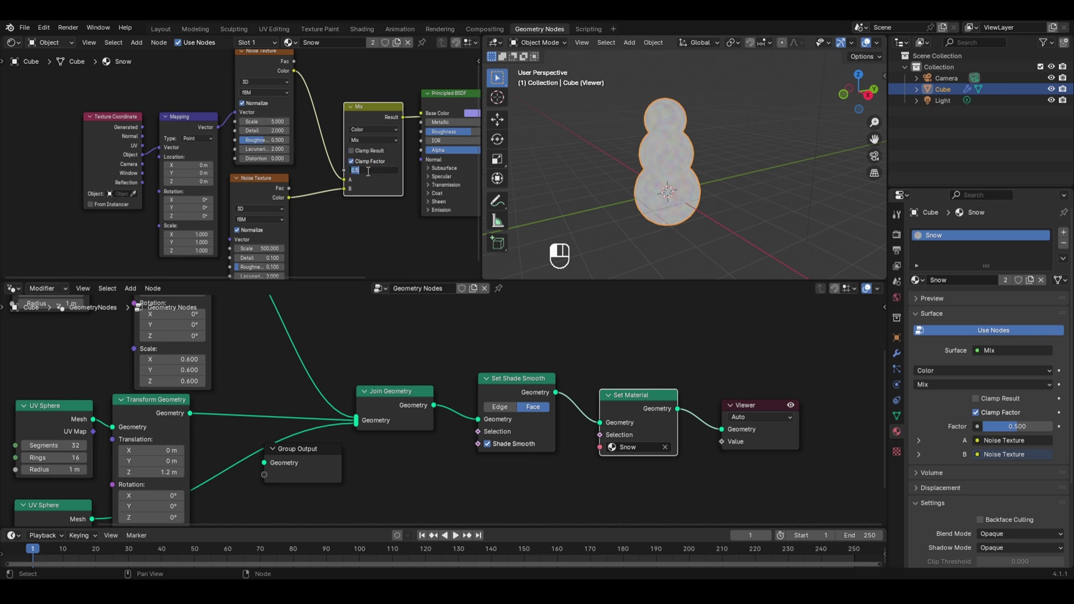
text(0.1)
key(Return)
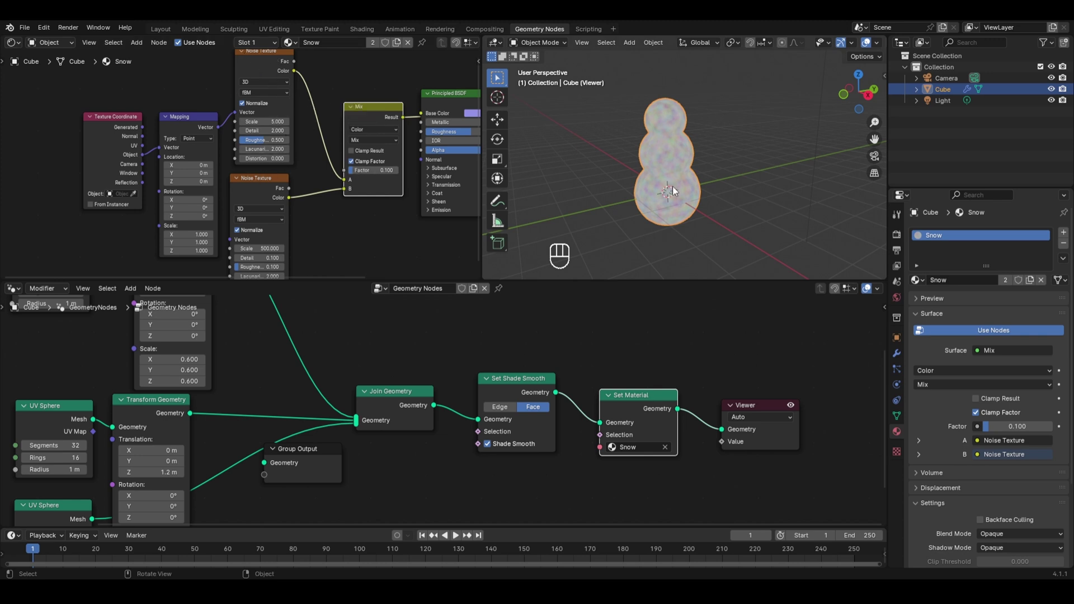
- Spread out the shader nodes, link the Mix result to the Principled BSDF's Base Color, and restore the BSDF as the material's surface
middle_drag(470, 168, 358, 168)
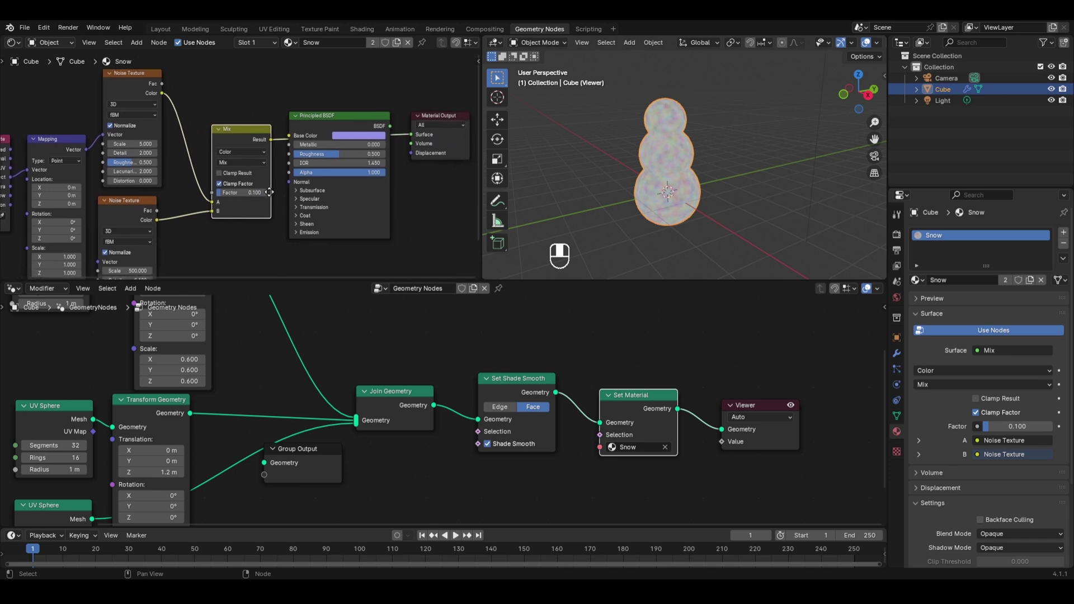
scroll(435, 149, up, 3)
drag(334, 132, 428, 127)
mouse_move(233, 133)
alt+mouse_down()
mouse_move(307, 137)
mouse_move(255, 170)
mouse_move(340, 185)
mouse_move(333, 120)
alt+mouse_up()
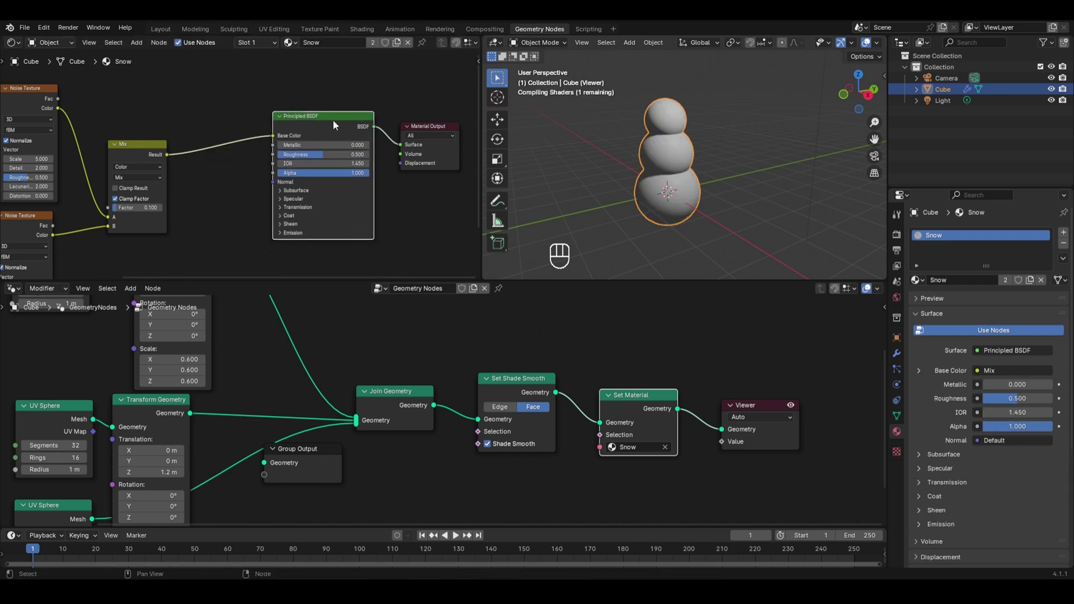
- Insert a Color Ramp node between the Mix result and the Principled BSDF's Base Color
key(shift+a)
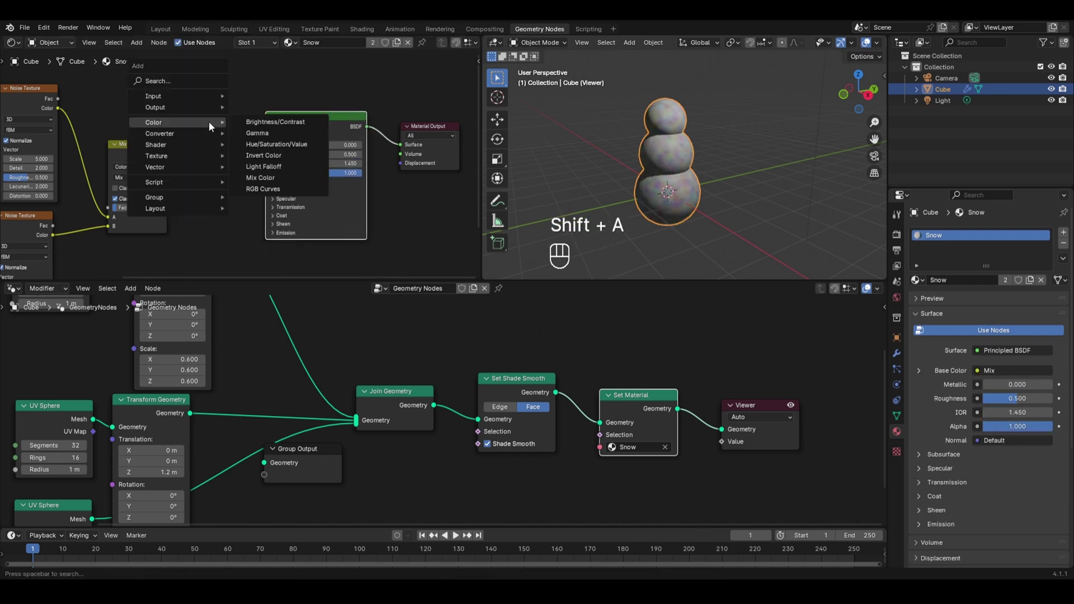
mouse_move(190, 133)
click(263, 155)
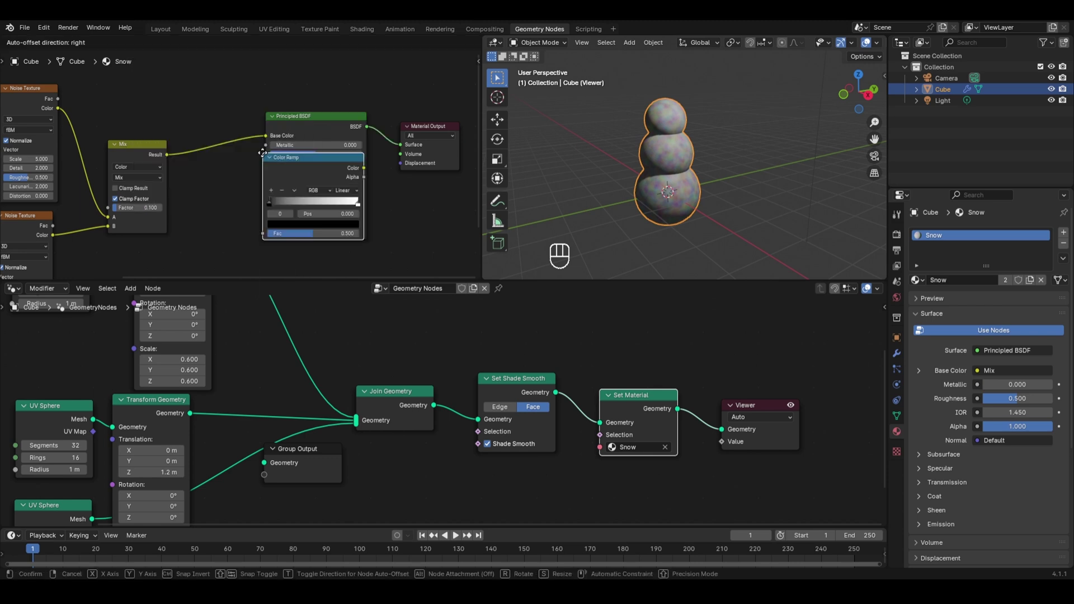
click(200, 159)
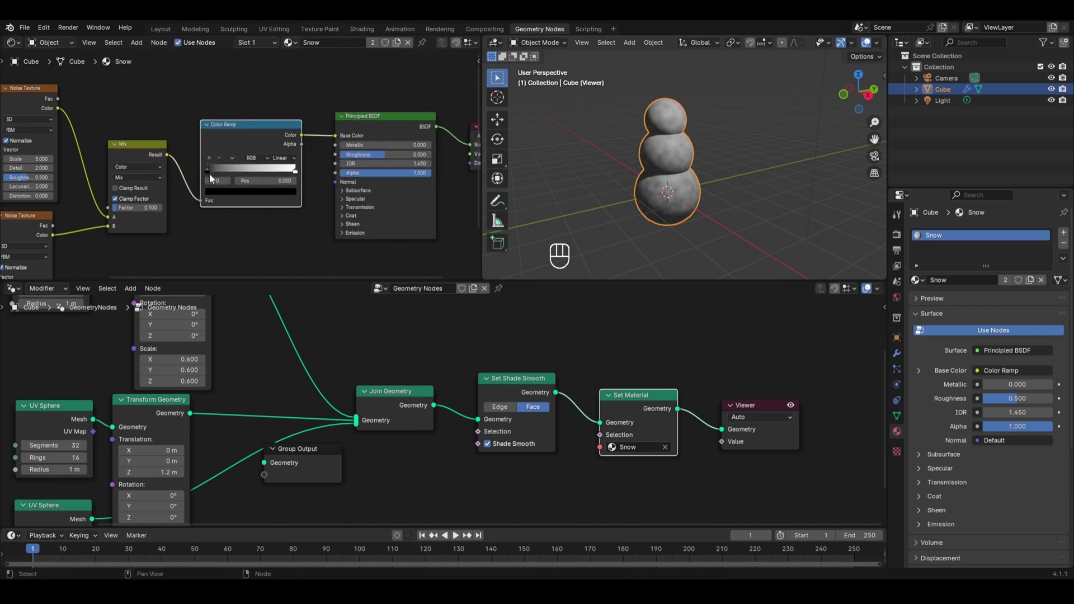
- Change the Color Ramp's black stop to a light blue and select the white stop
click(240, 192)
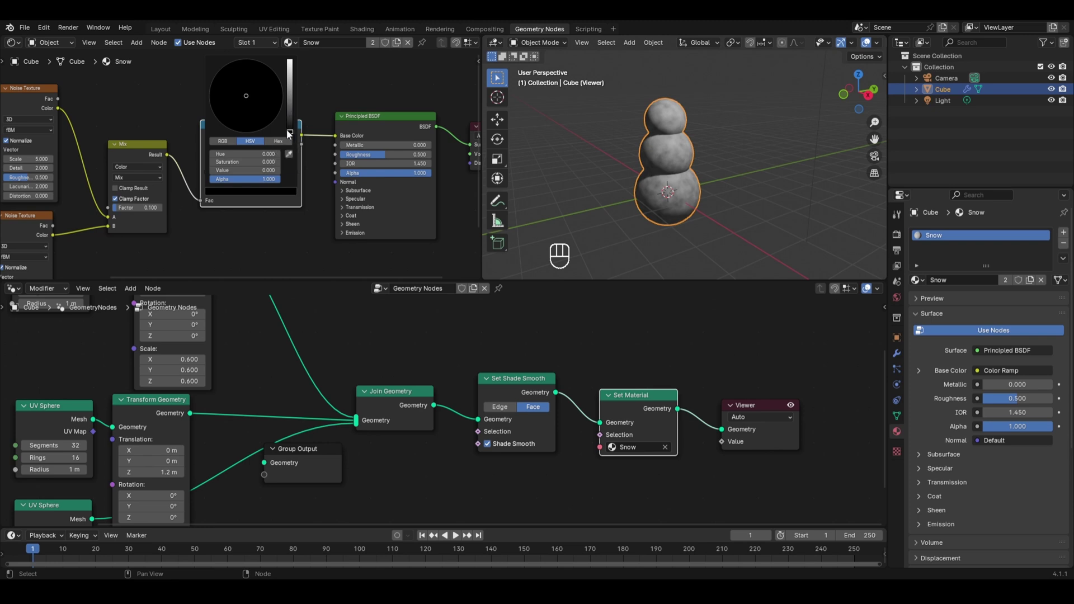
drag(290, 132, 289, 65)
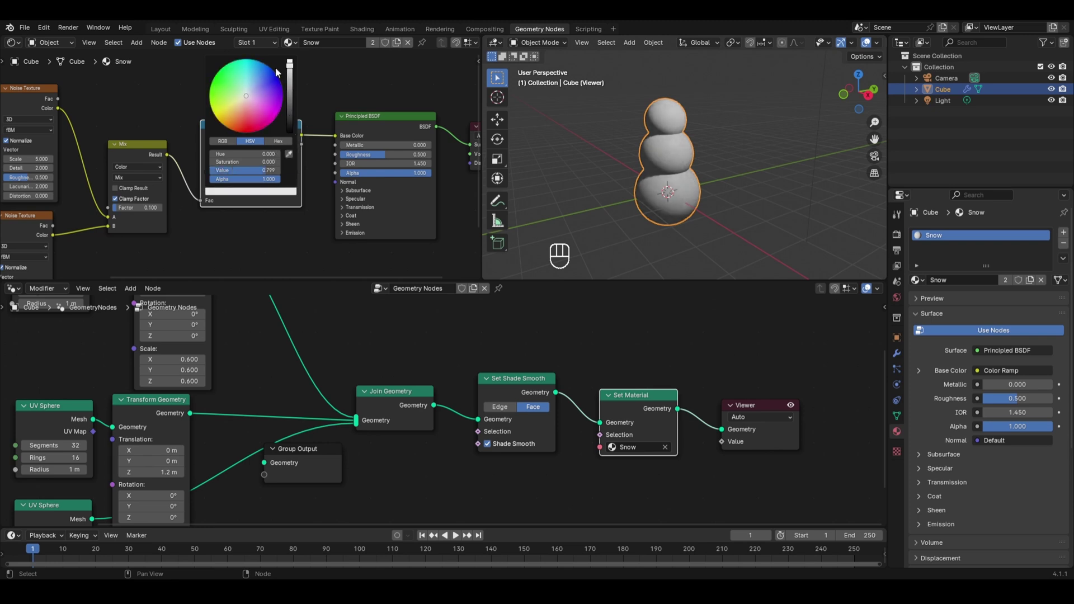
click(254, 88)
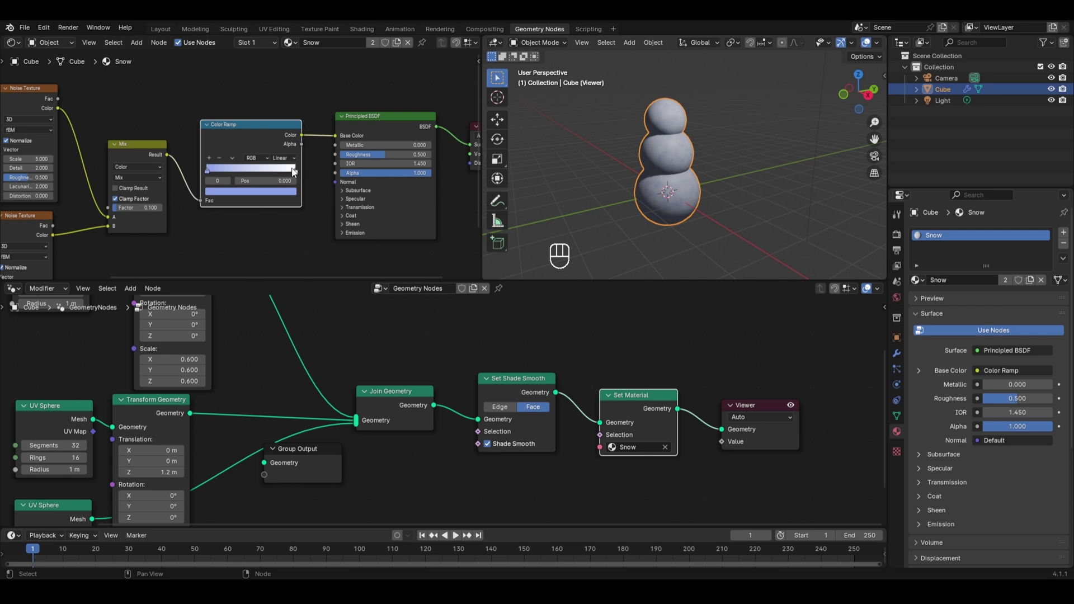
click(296, 169)
scroll(704, 183, up, 4)
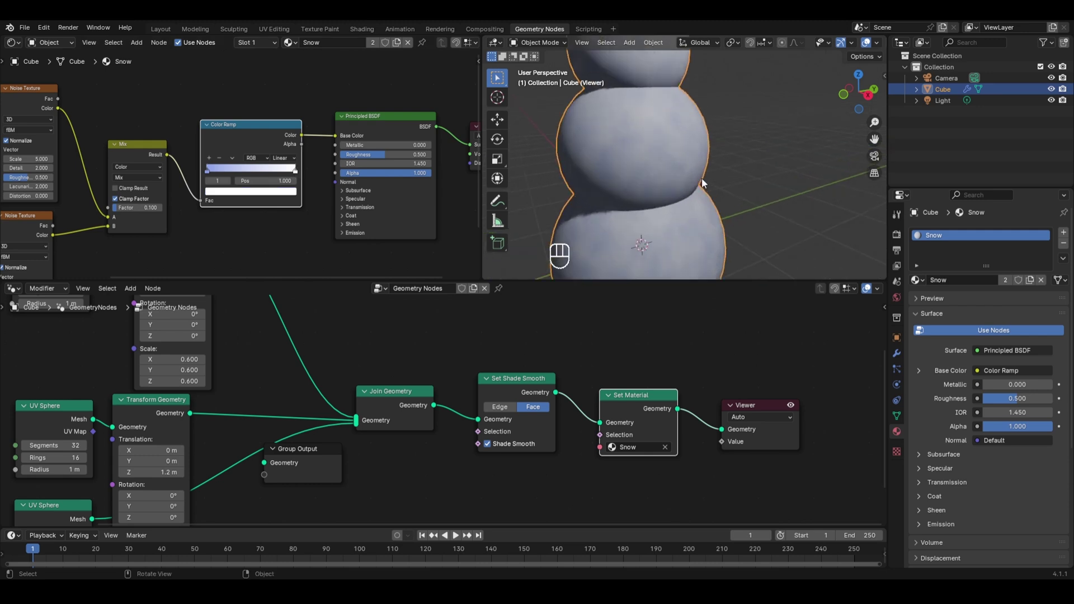
middle_drag(704, 183, 633, 154)
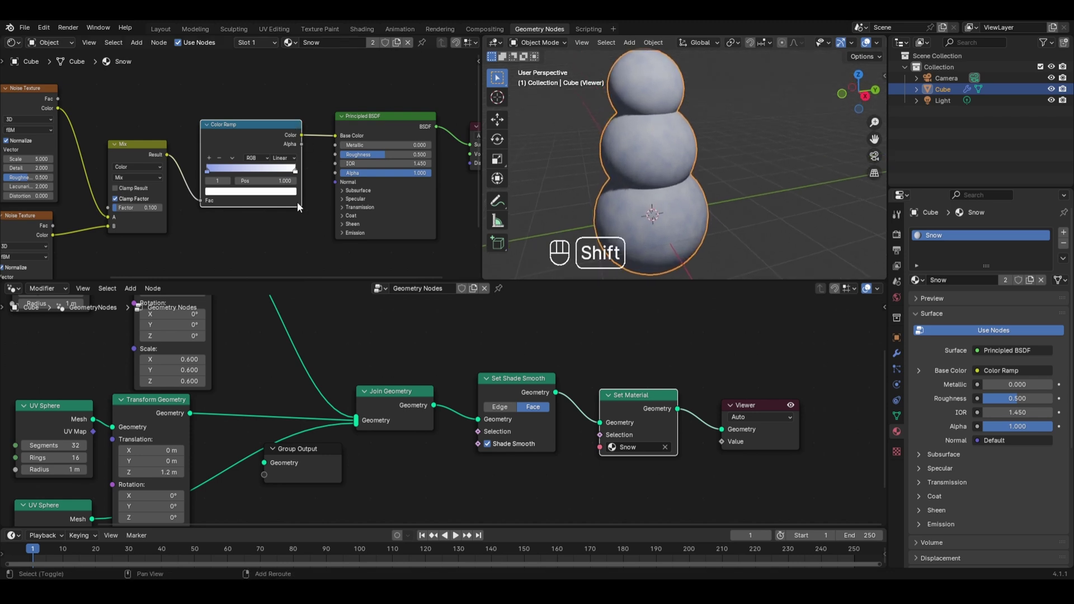
- Add a Bump node below the Color Ramp and connect its Normal output to the Principled BSDF's Normal input
key(shift+a)
mouse_move(287, 237)
click(342, 236)
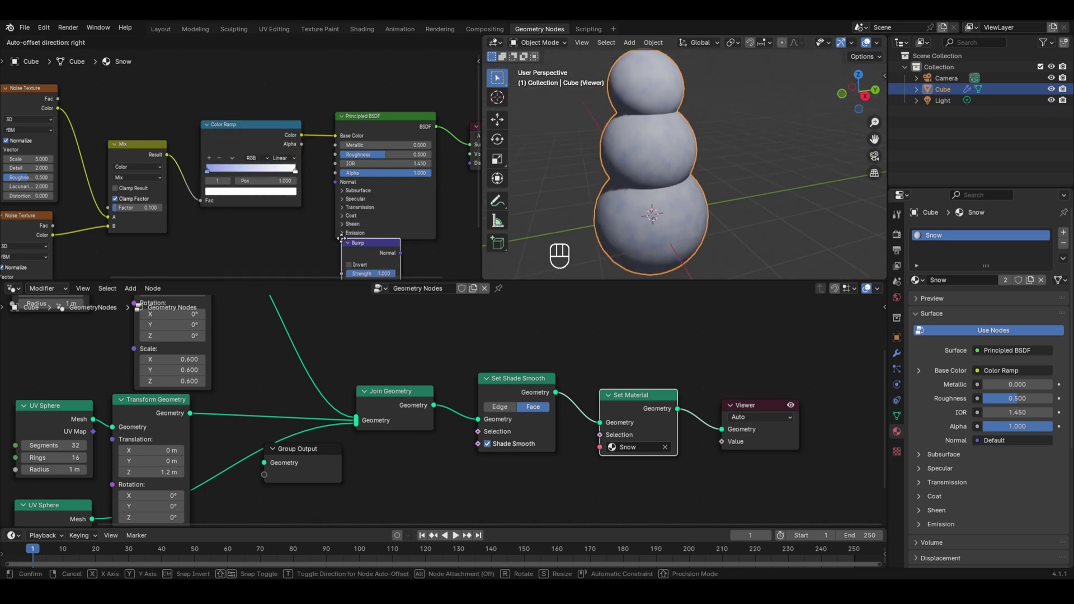
click(308, 229)
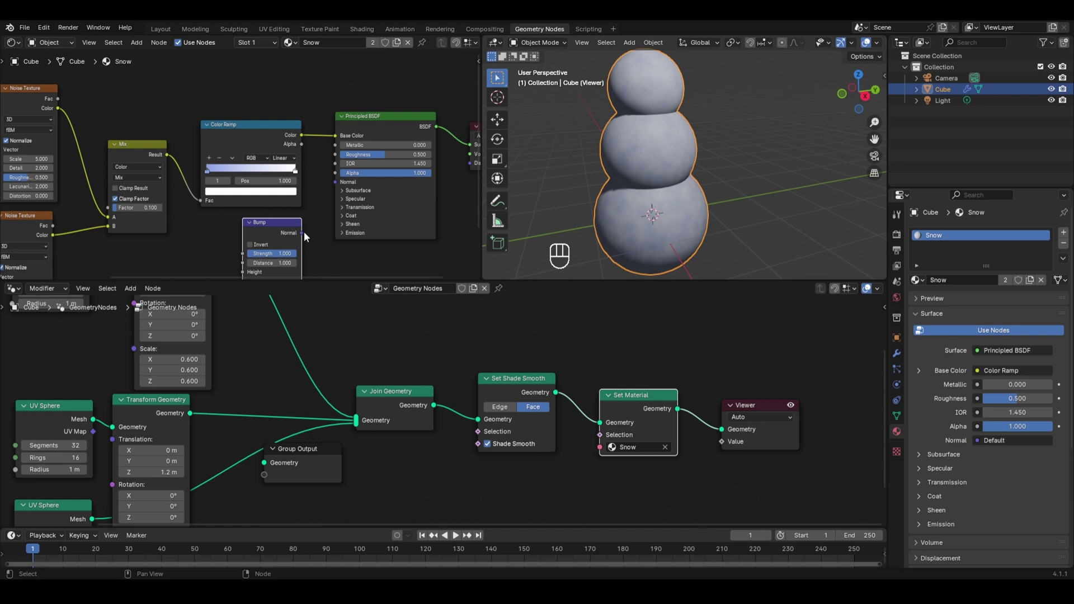
drag(303, 232, 326, 186)
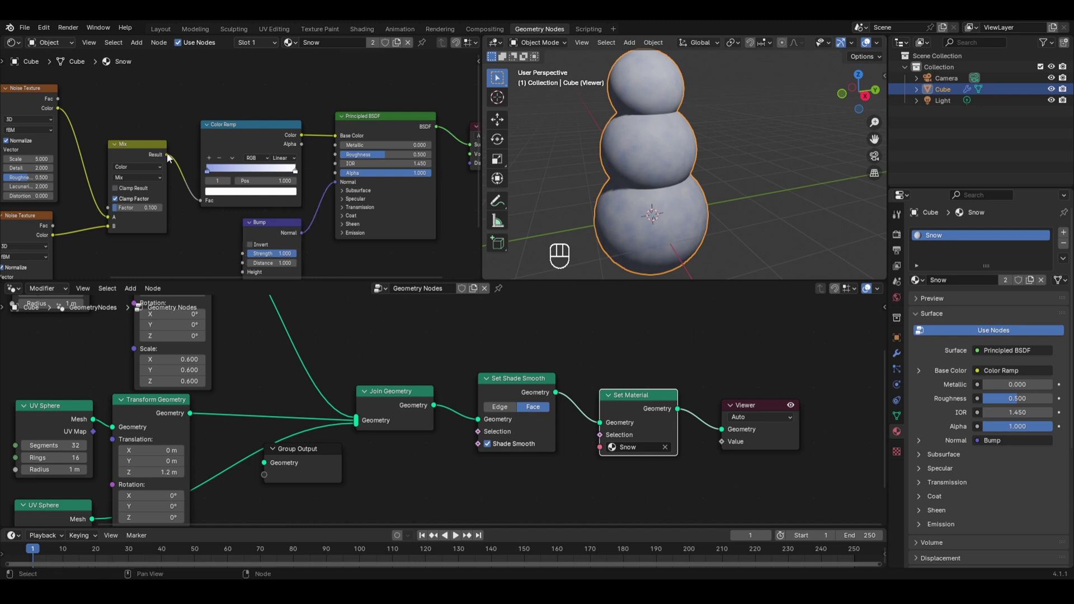
- Connect the Mix result to the Bump node's Height input and save the file
drag(167, 155, 243, 212)
middle_drag(688, 184, 568, 205)
key(ctrl+s)
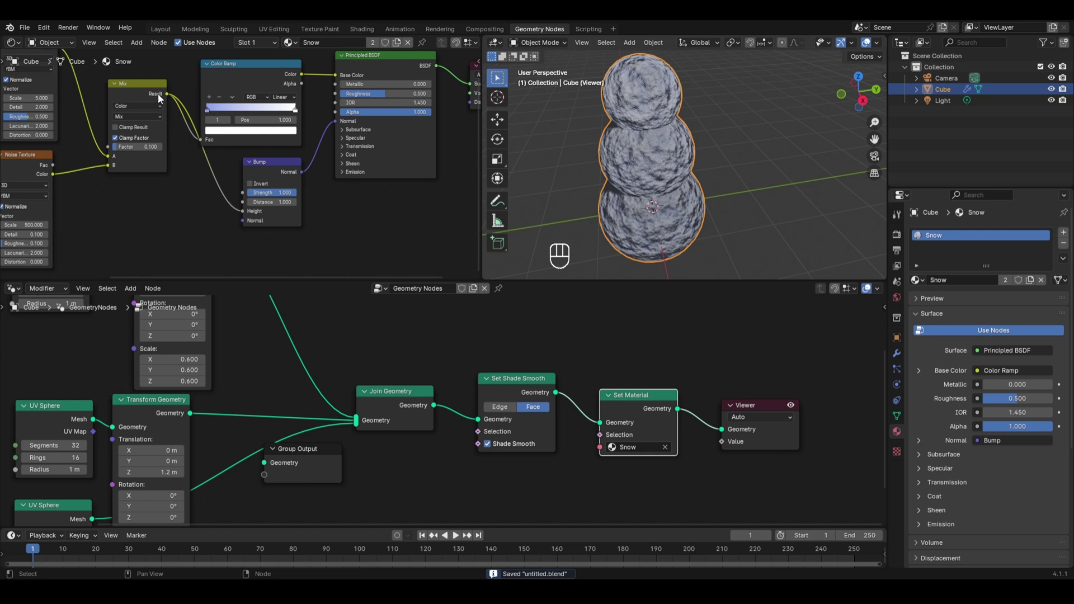
- Shift the Mix node slightly lower and set the Bump node's strength to 0.4
drag(143, 83, 130, 116)
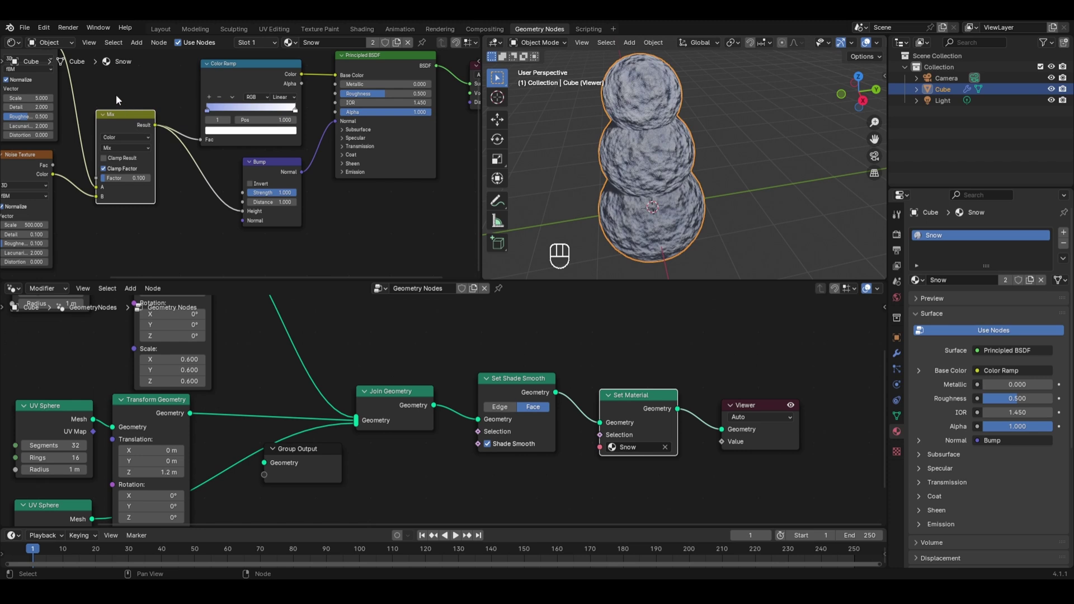
scroll(101, 89, down, 1)
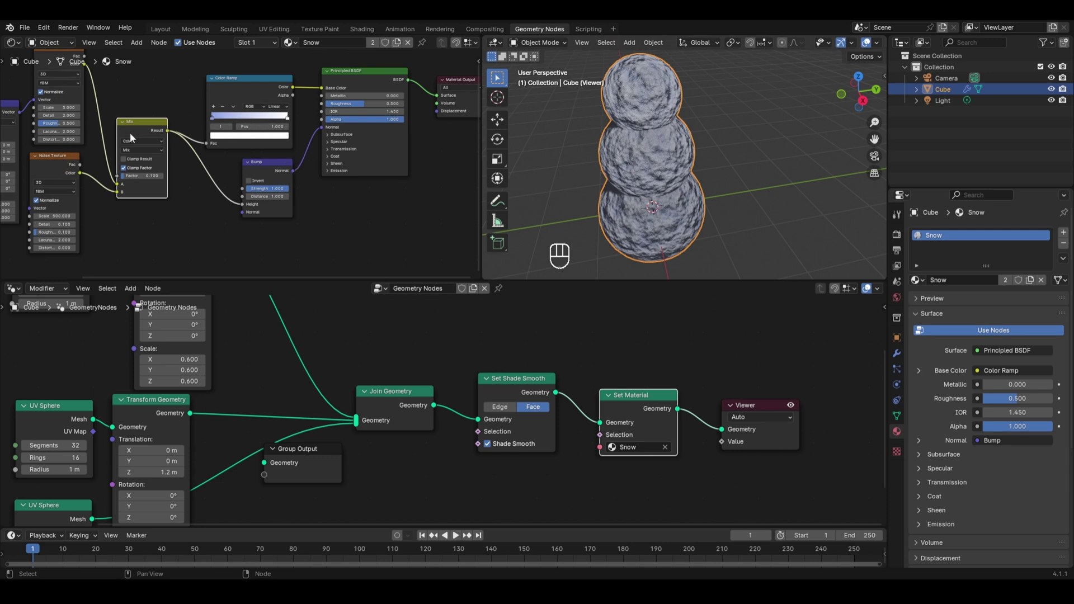
scroll(146, 132, up, 1)
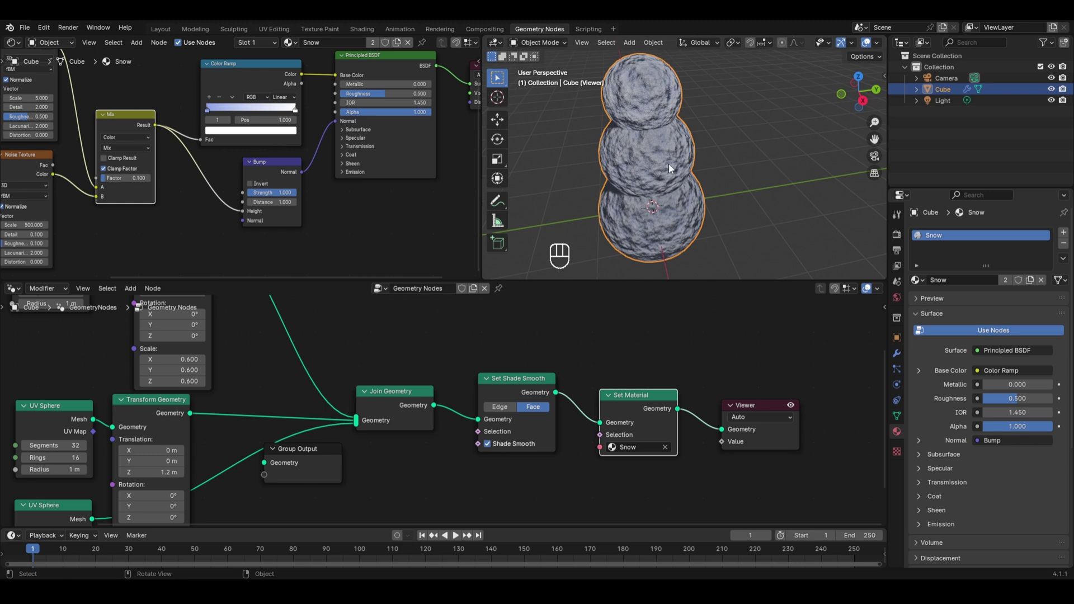
click(291, 193)
text(0.4)
key(Return)
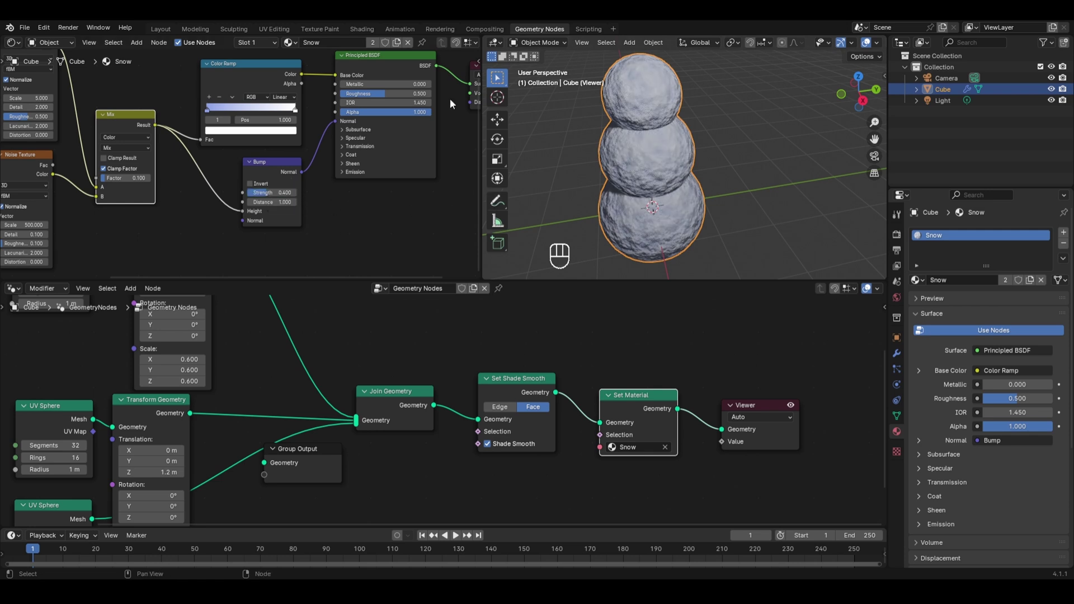
- Lower the Principled BSDF's roughness to about 0.423
mouse_move(395, 92)
mouse_down()
mouse_move(381, 93)
mouse_move(408, 93)
mouse_move(355, 93)
mouse_move(377, 92)
mouse_up()
middle_drag(567, 162, 633, 188)
key(Home)
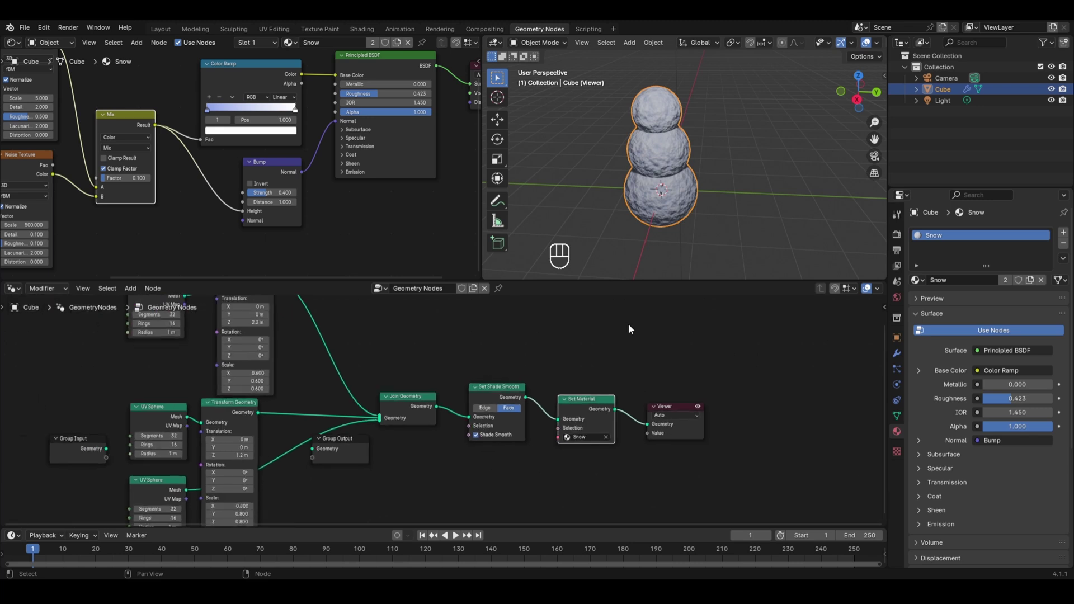
- Add a Grid mesh primitive node to the geometry node tree and connect its Mesh output to Join Geometry
key(Home)
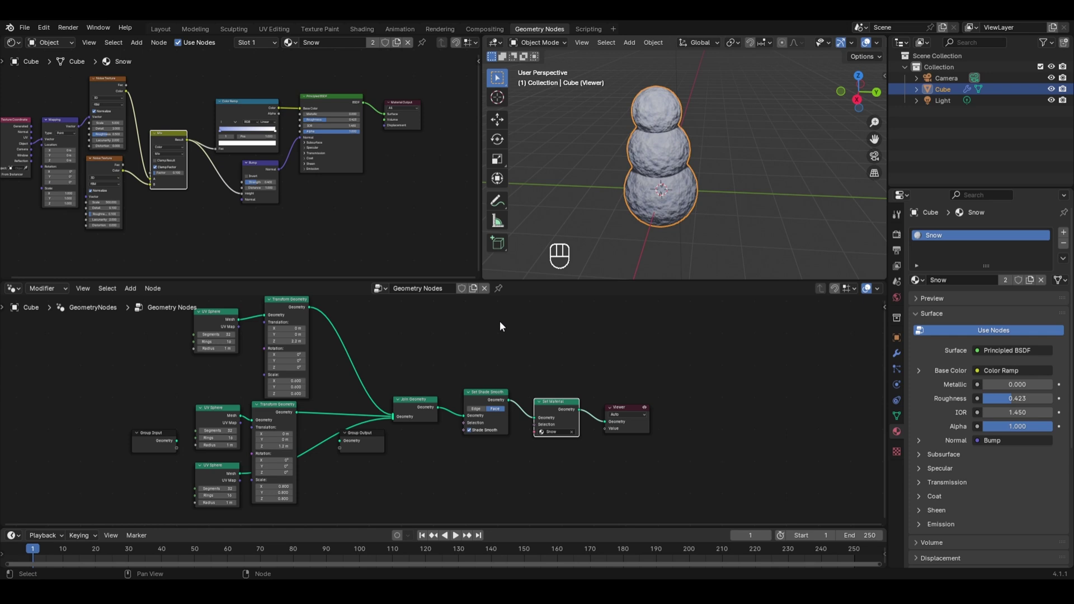
key(shift+a)
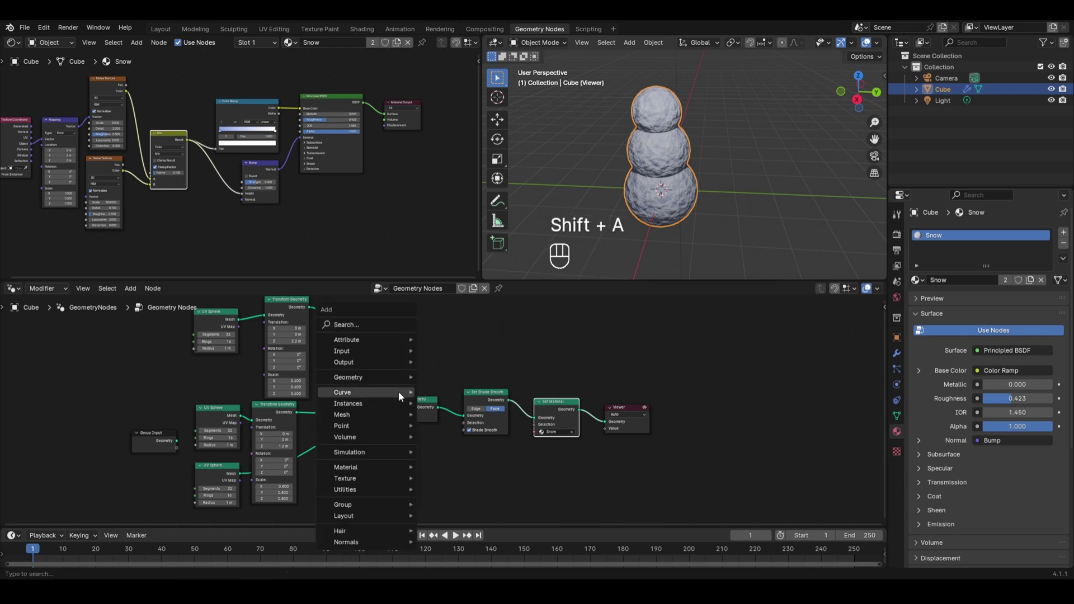
mouse_move(381, 414)
mouse_move(475, 463)
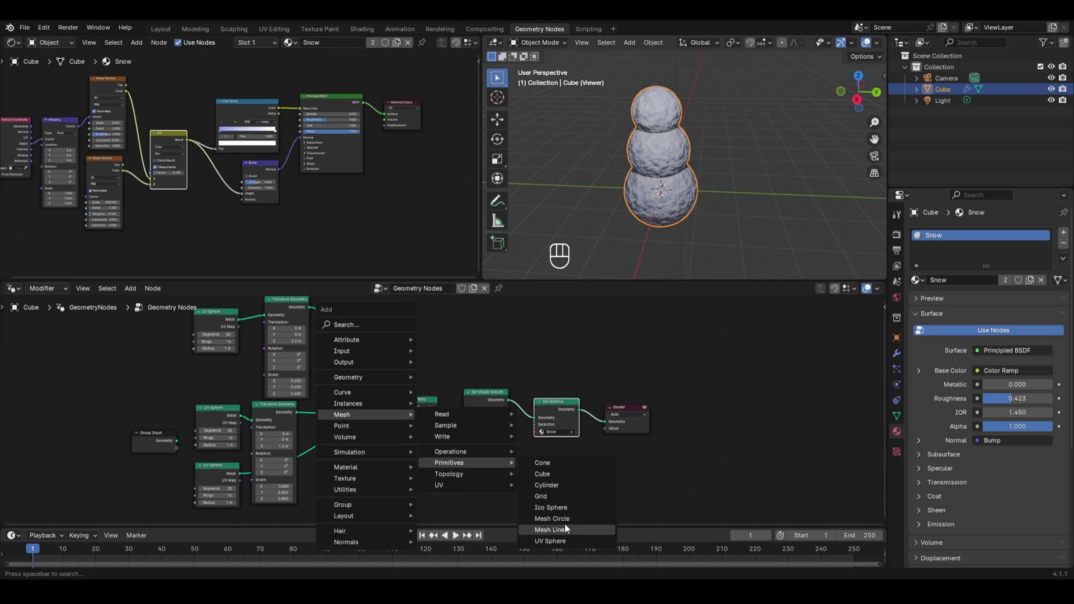
click(551, 496)
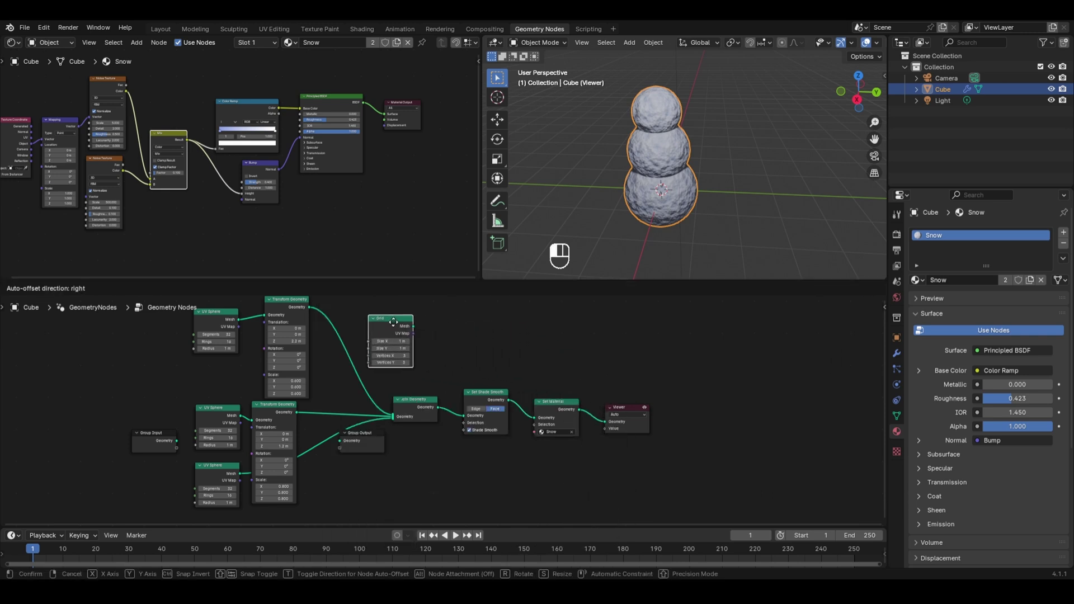
click(369, 317)
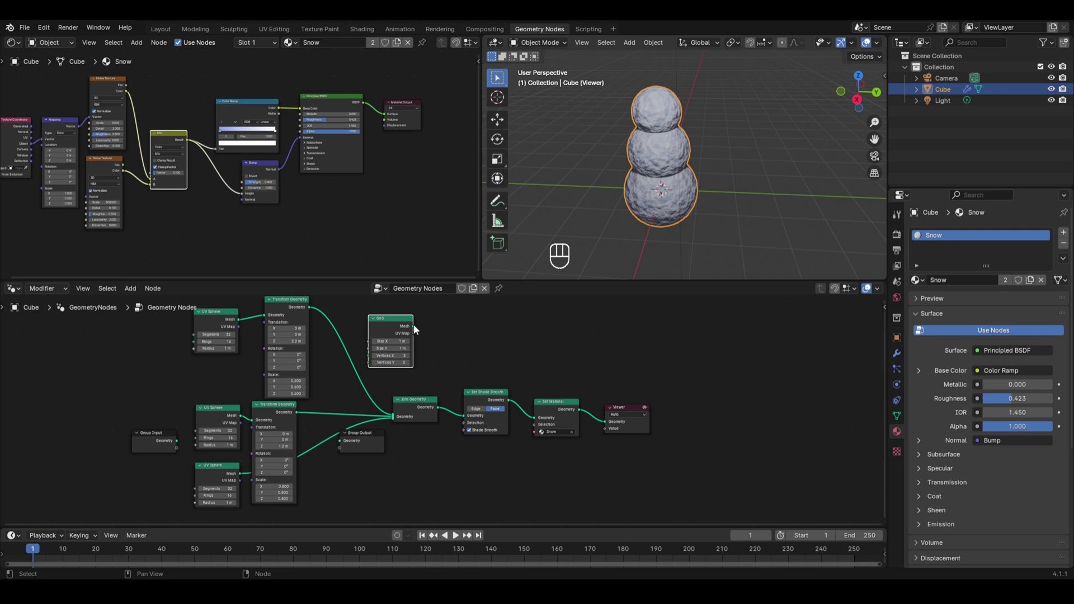
drag(413, 326, 390, 414)
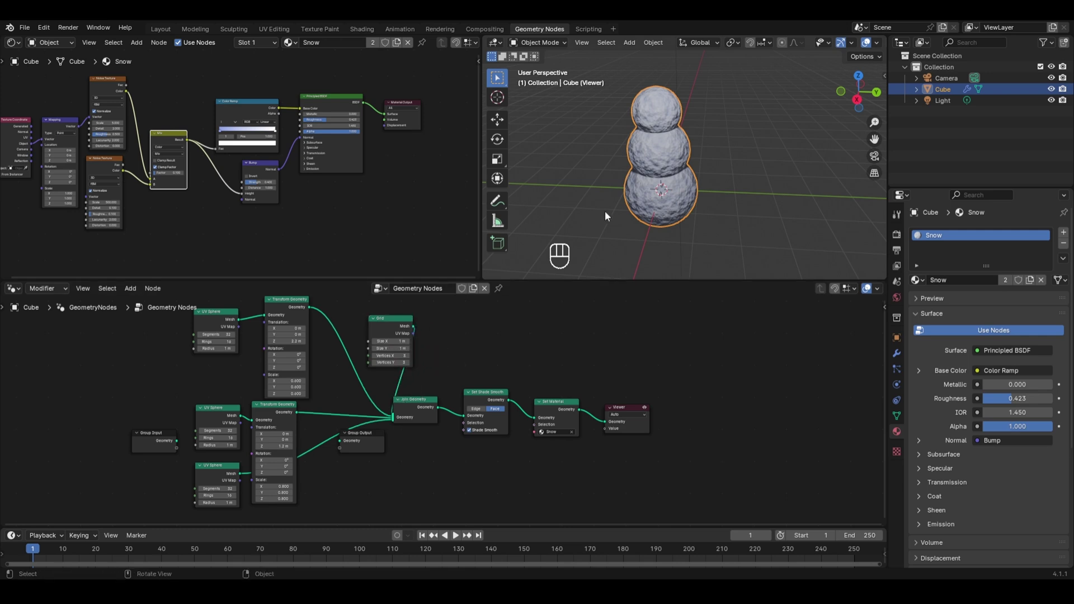
- Set the Grid's Size X and Size Y to 8 m each
scroll(395, 334, up, 2)
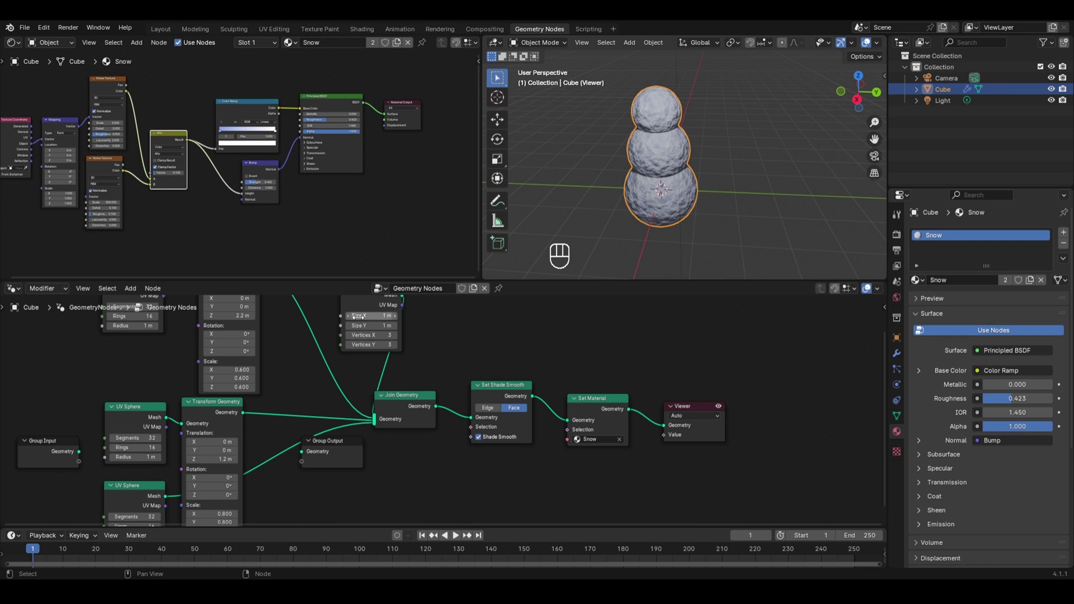
click(367, 317)
text(8)
key(Return)
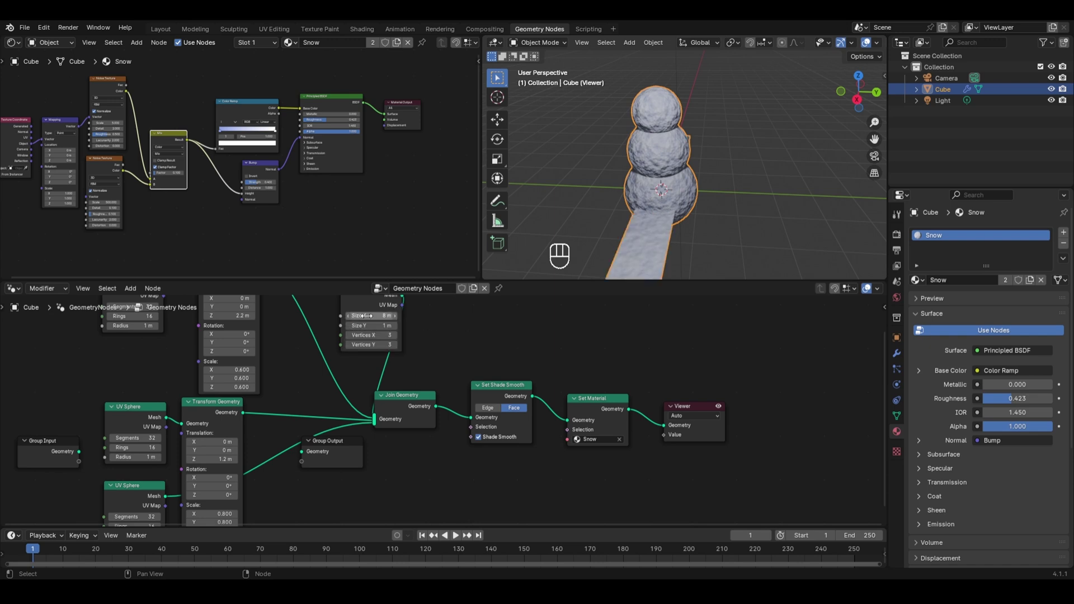
click(380, 325)
text(8)
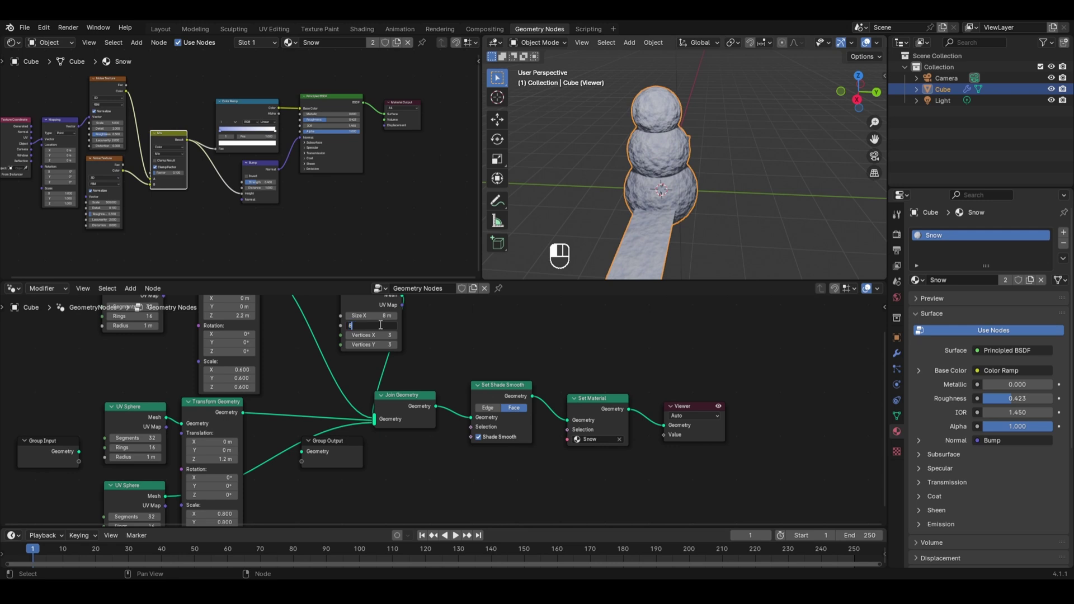
key(Return)
scroll(682, 215, down, 3)
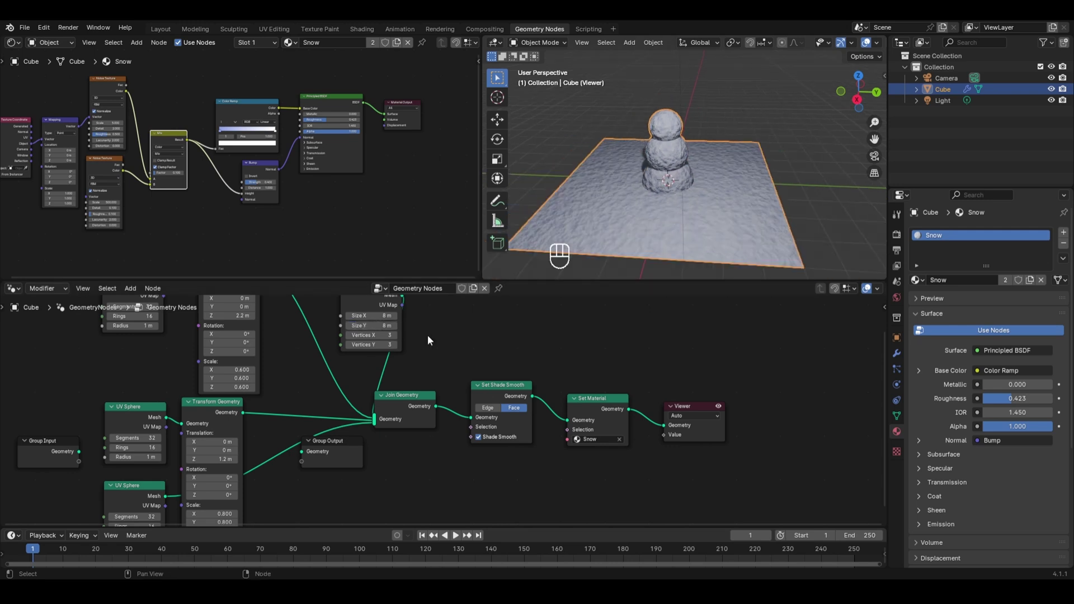
- Add a Transform Geometry node beside the Grid node in the geometry node tree
scroll(427, 334, down, 1)
middle_drag(414, 309, 381, 333)
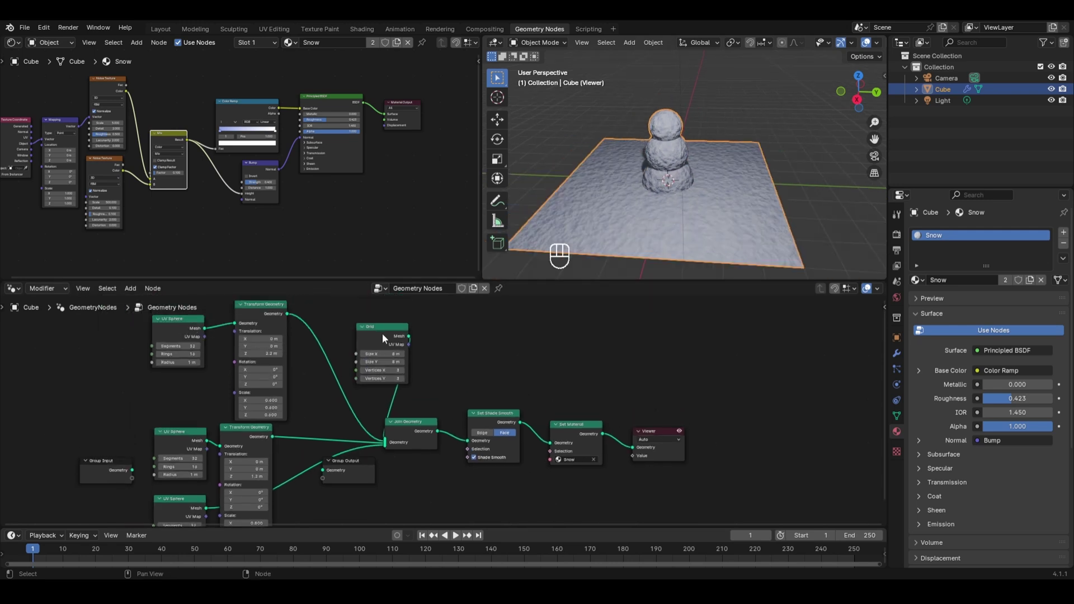
key(shift+a)
mouse_move(391, 312)
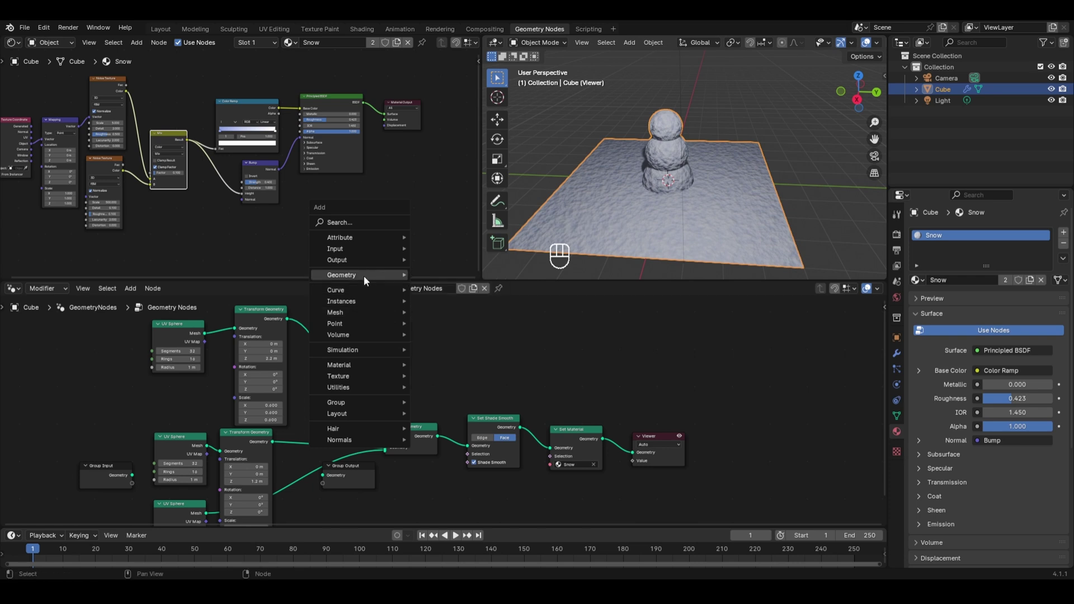
mouse_move(363, 275)
mouse_move(455, 312)
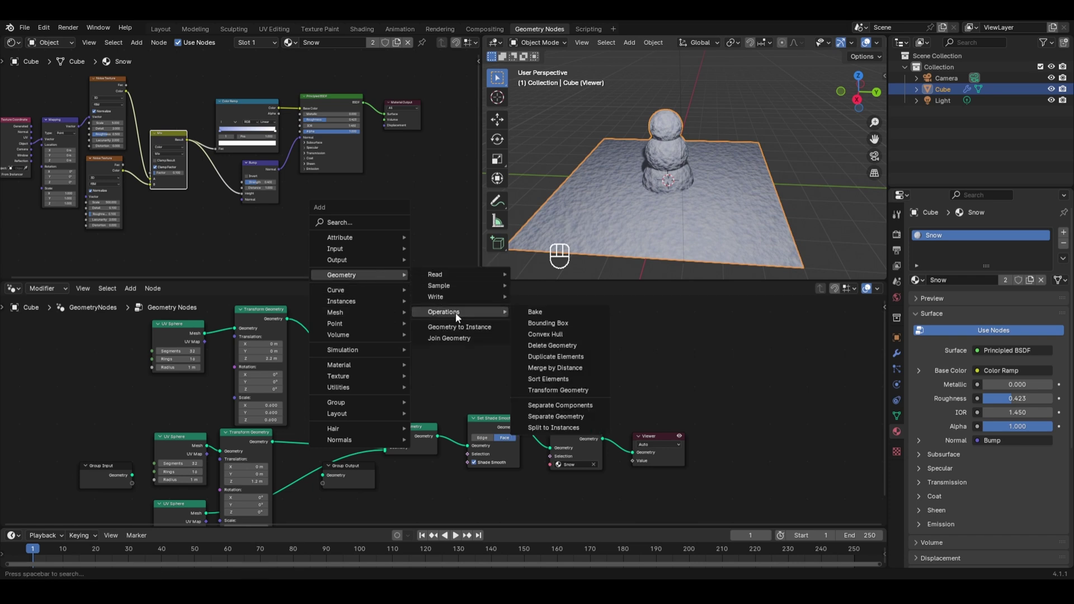
click(558, 390)
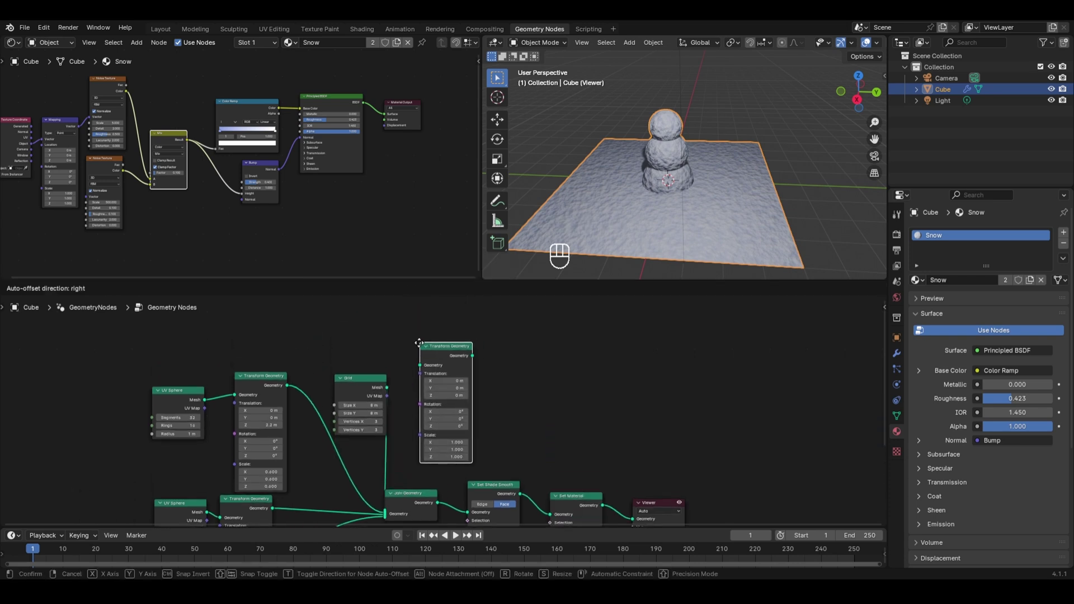
click(423, 345)
- Route the Grid's Mesh through the new Transform Geometry node into Join Geometry, cutting the direct link between Grid and Join Geometry
drag(386, 387, 332, 376)
key(ctrl+z)
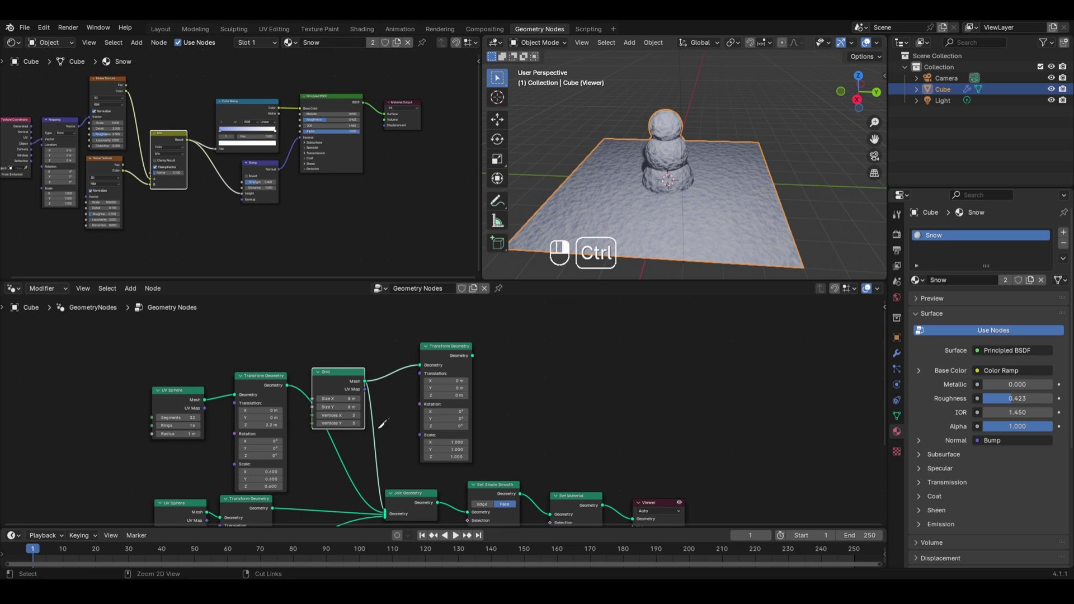
ctrl+right_drag(390, 417, 370, 432)
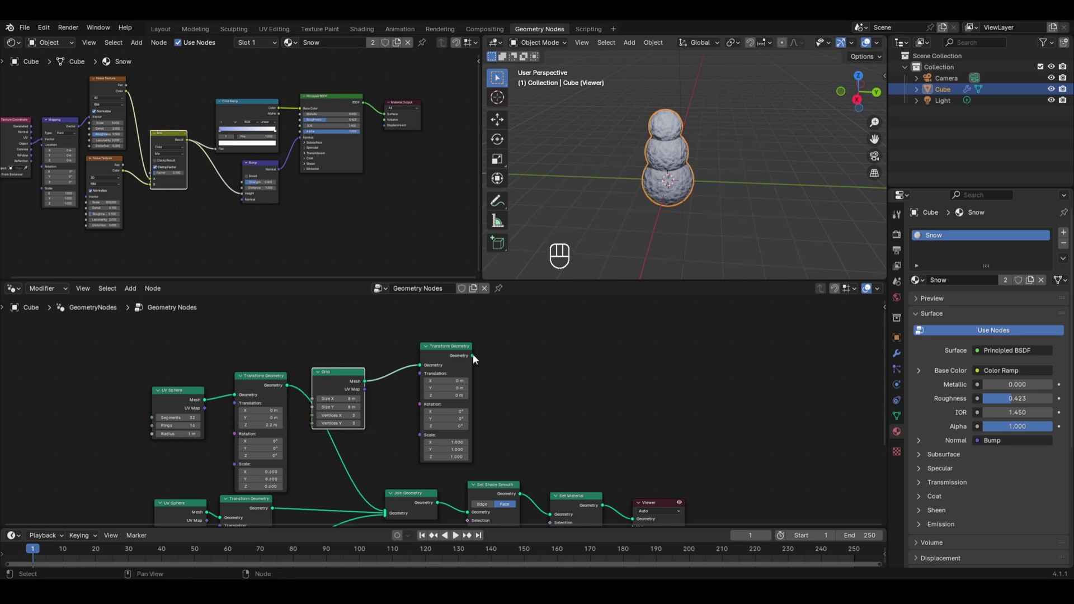
drag(474, 356, 384, 491)
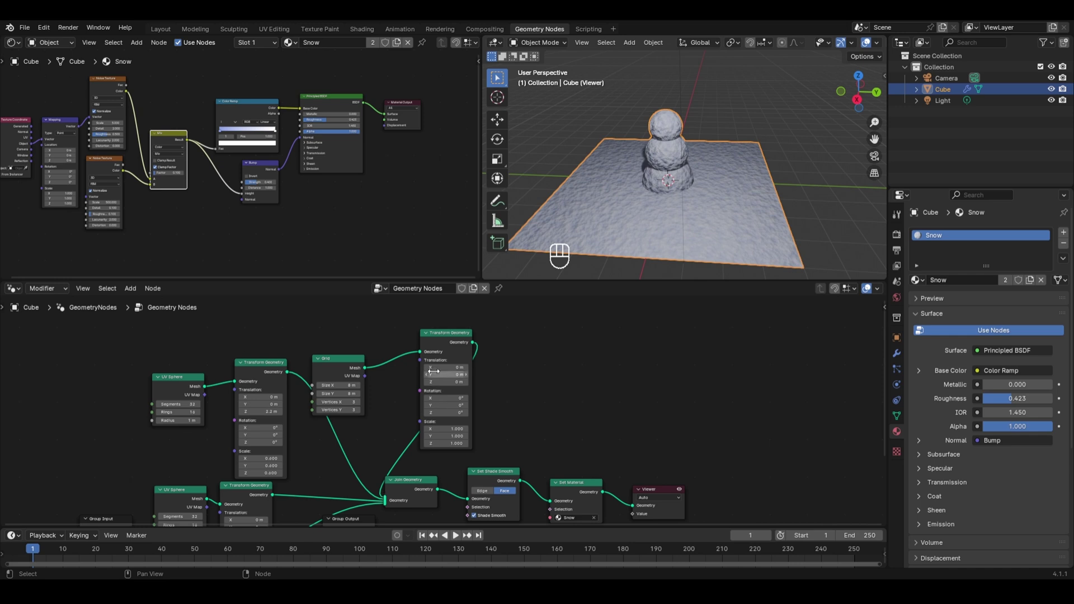
- Set the Z translation of the Grid's Transform Geometry node to -0.6 m to lower the ground plane
scroll(434, 372, up, 2)
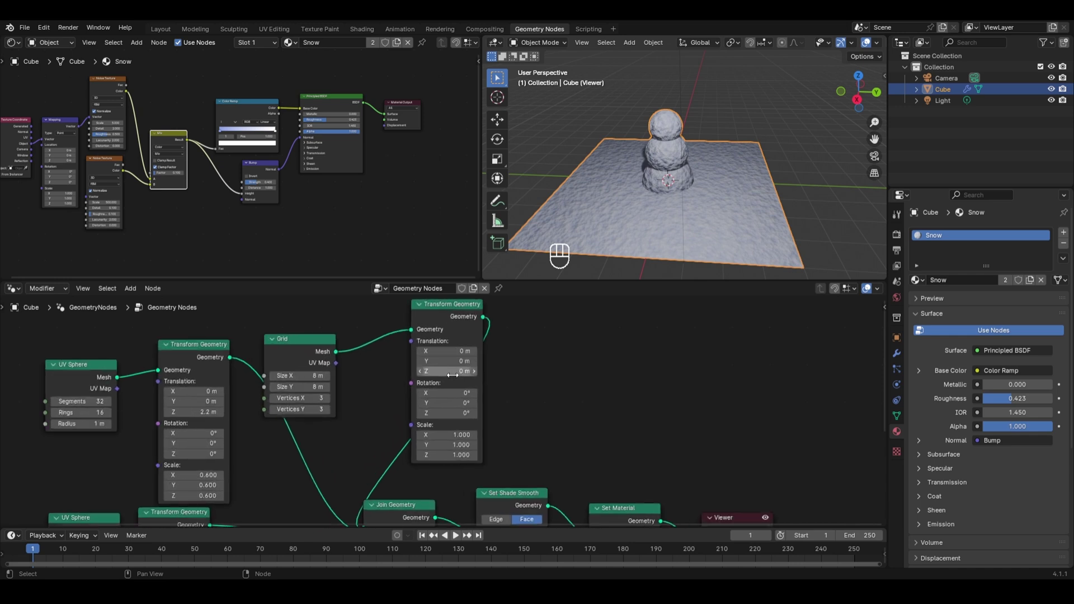
drag(452, 374, 454, 376)
click(454, 376)
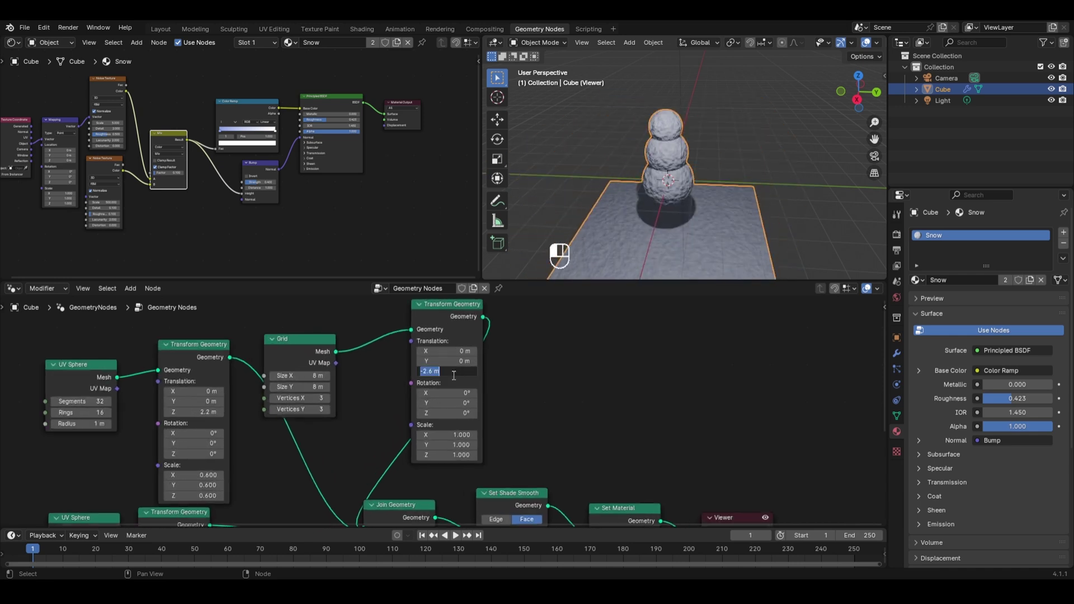
text(-)
text(1)
key(Return)
click(436, 374)
text(-)
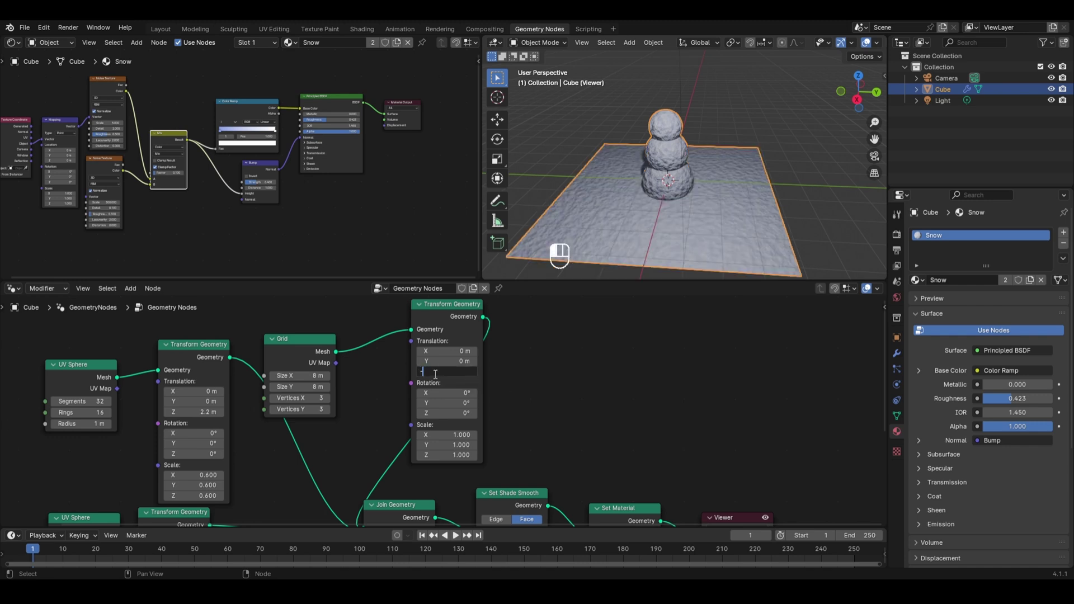
text(0.6)
key(Return)
middle_drag(615, 218, 650, 369)
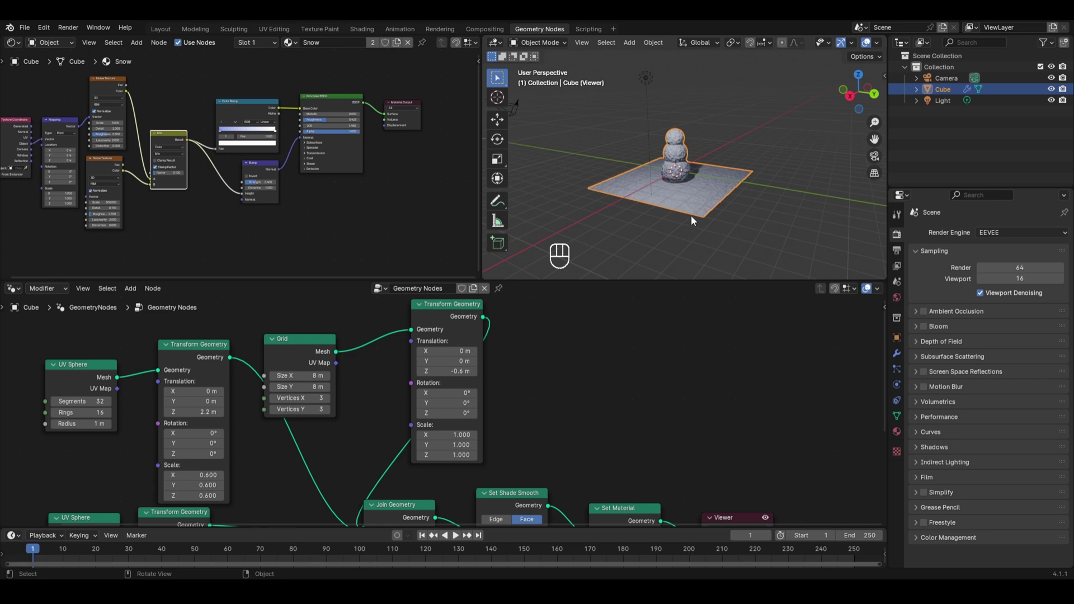
- Move the Group Output node below the Viewer and connect Set Material's Geometry output to it
click(156, 28)
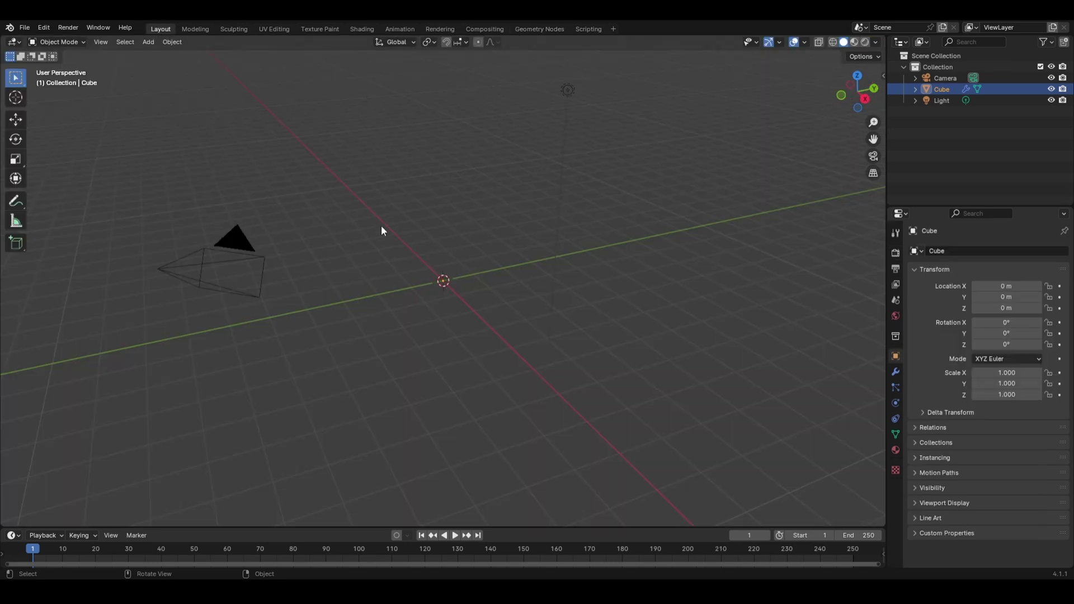
click(528, 31)
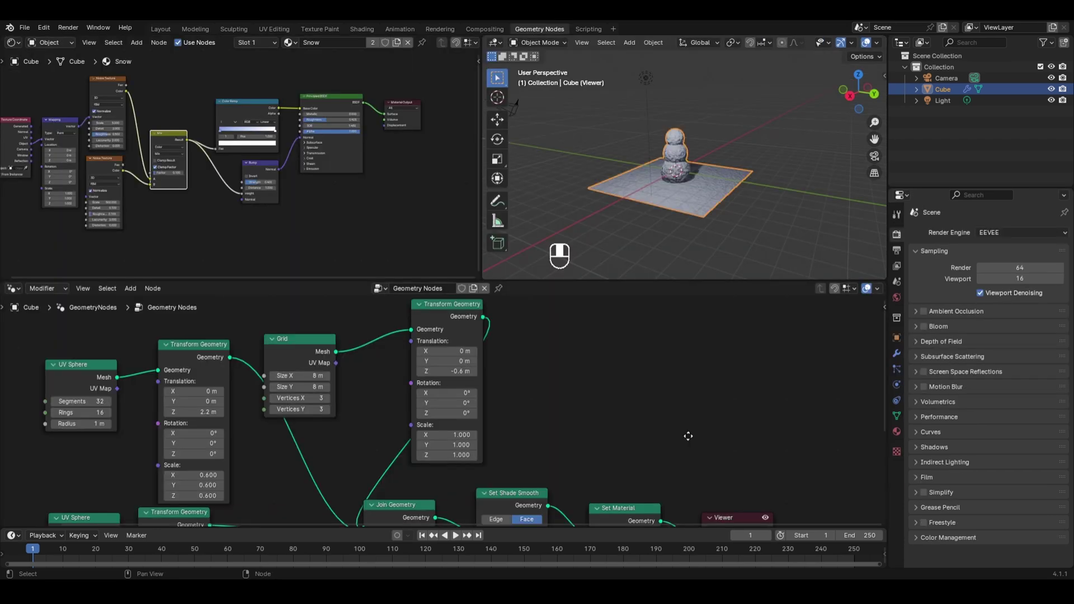
middle_drag(688, 436, 577, 306)
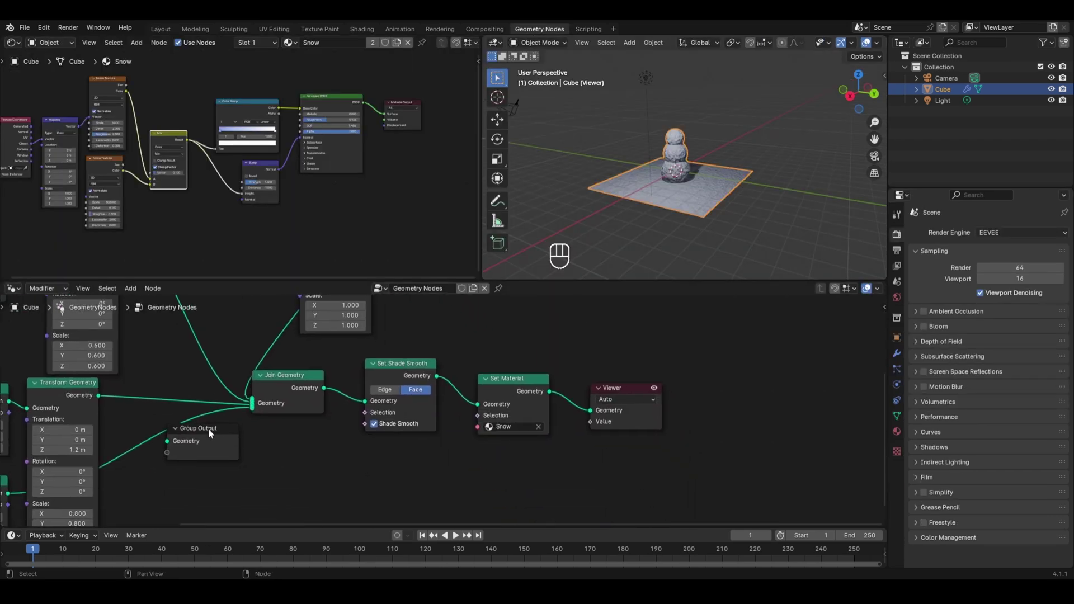
drag(201, 426, 633, 440)
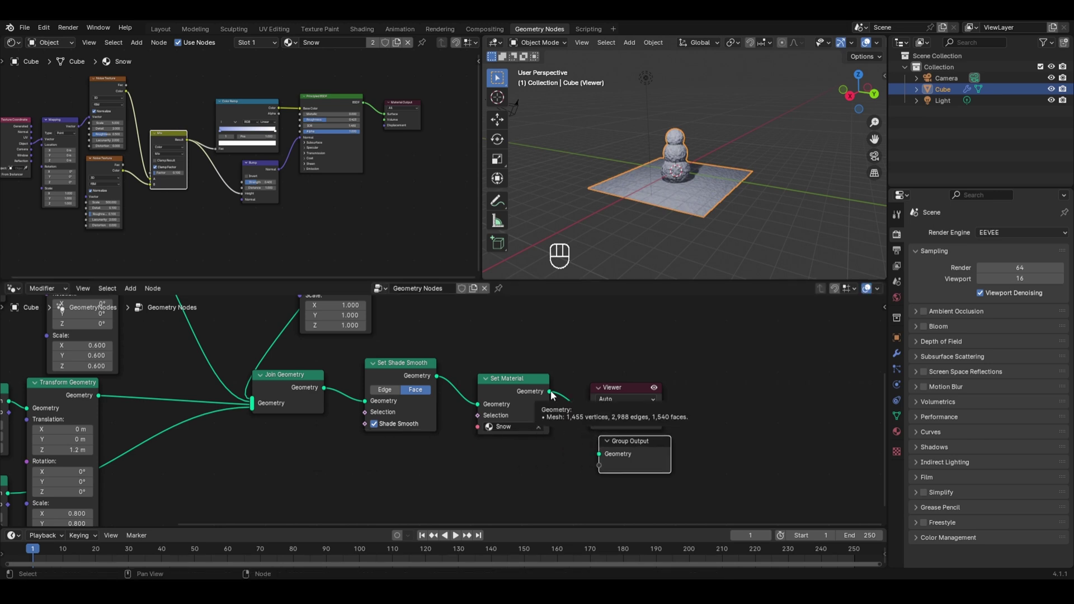
drag(550, 392, 599, 455)
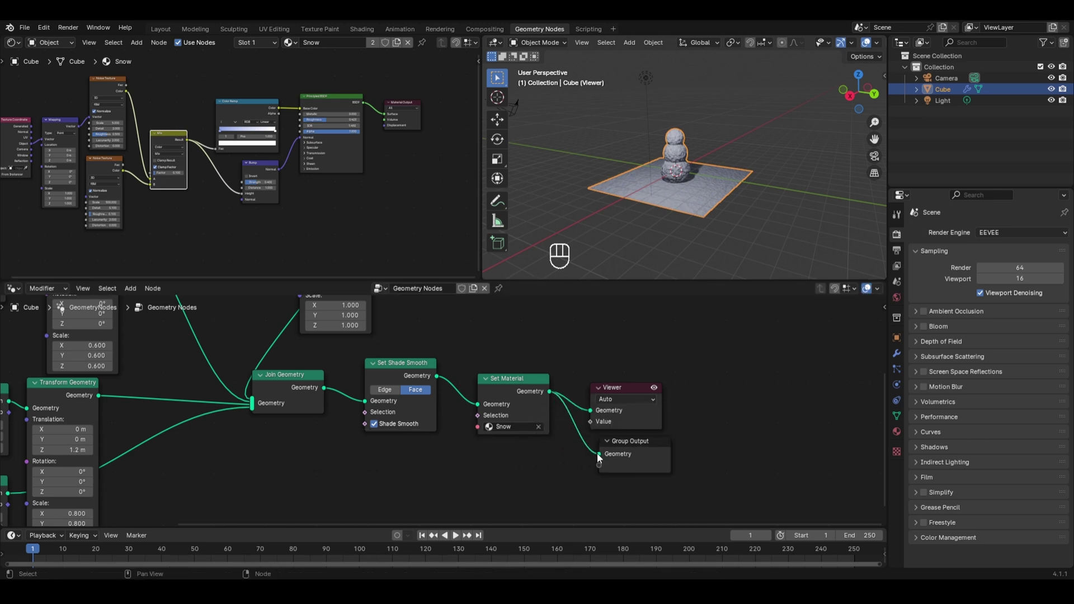
- Show the snowman scene in the Layout workspace with Rendered shading, seen through the camera
click(160, 29)
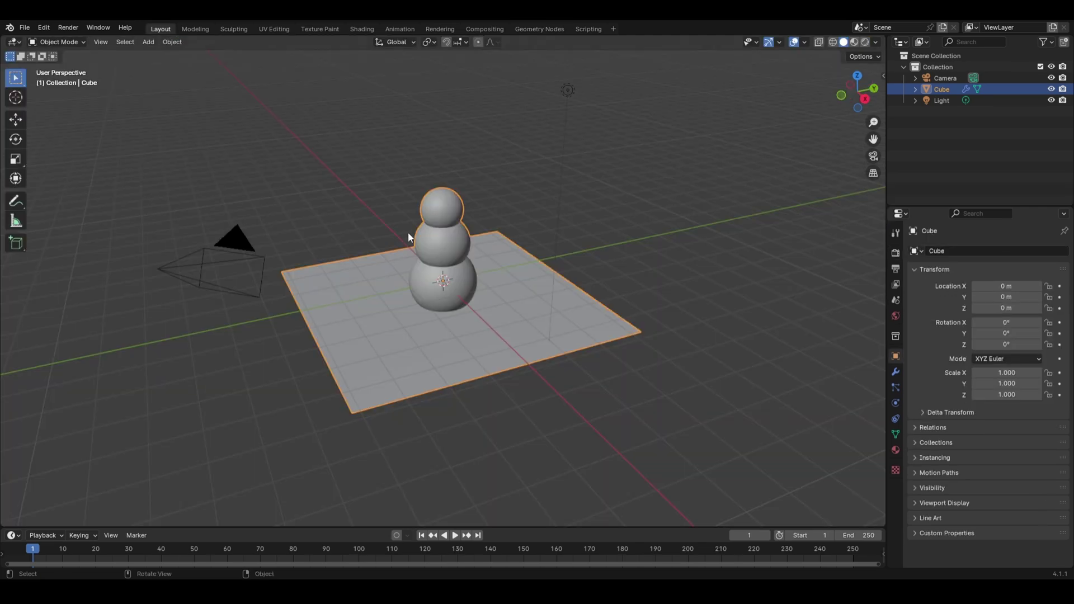
middle_drag(290, 312, 384, 317)
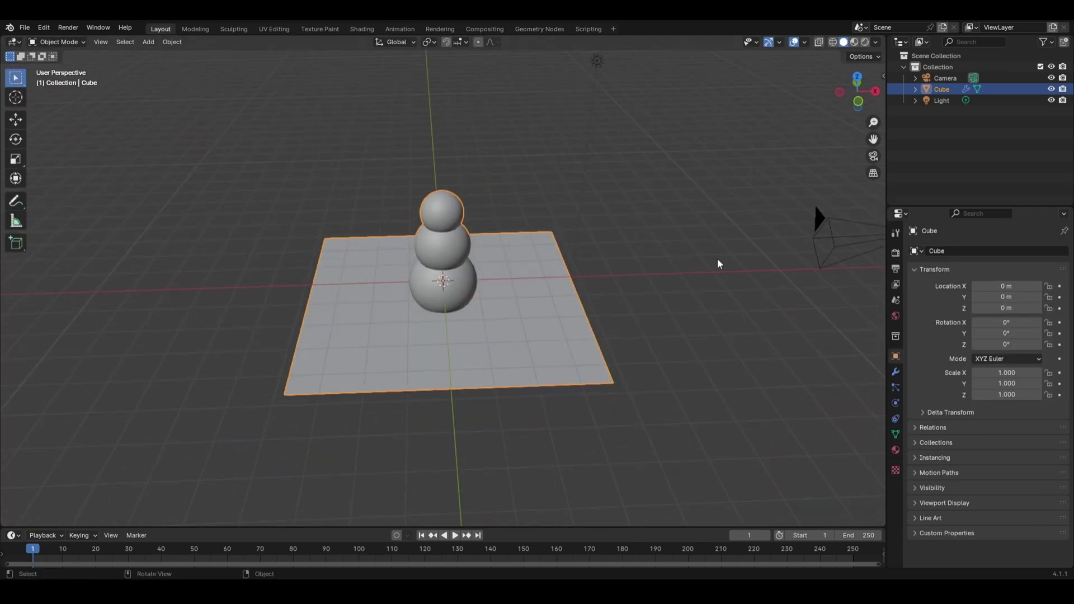
click(865, 42)
key(KP_0)
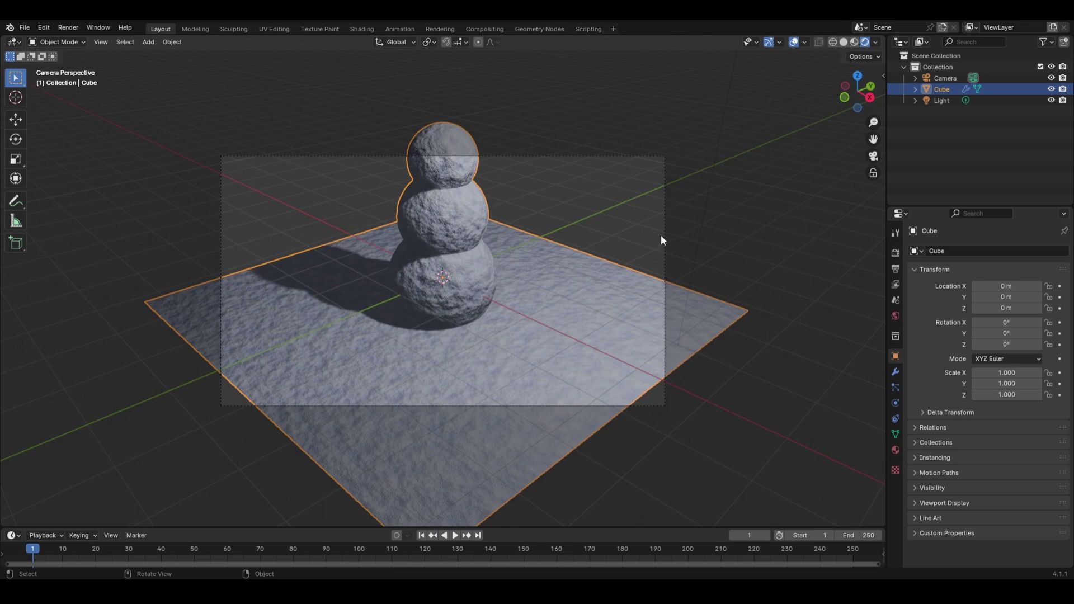